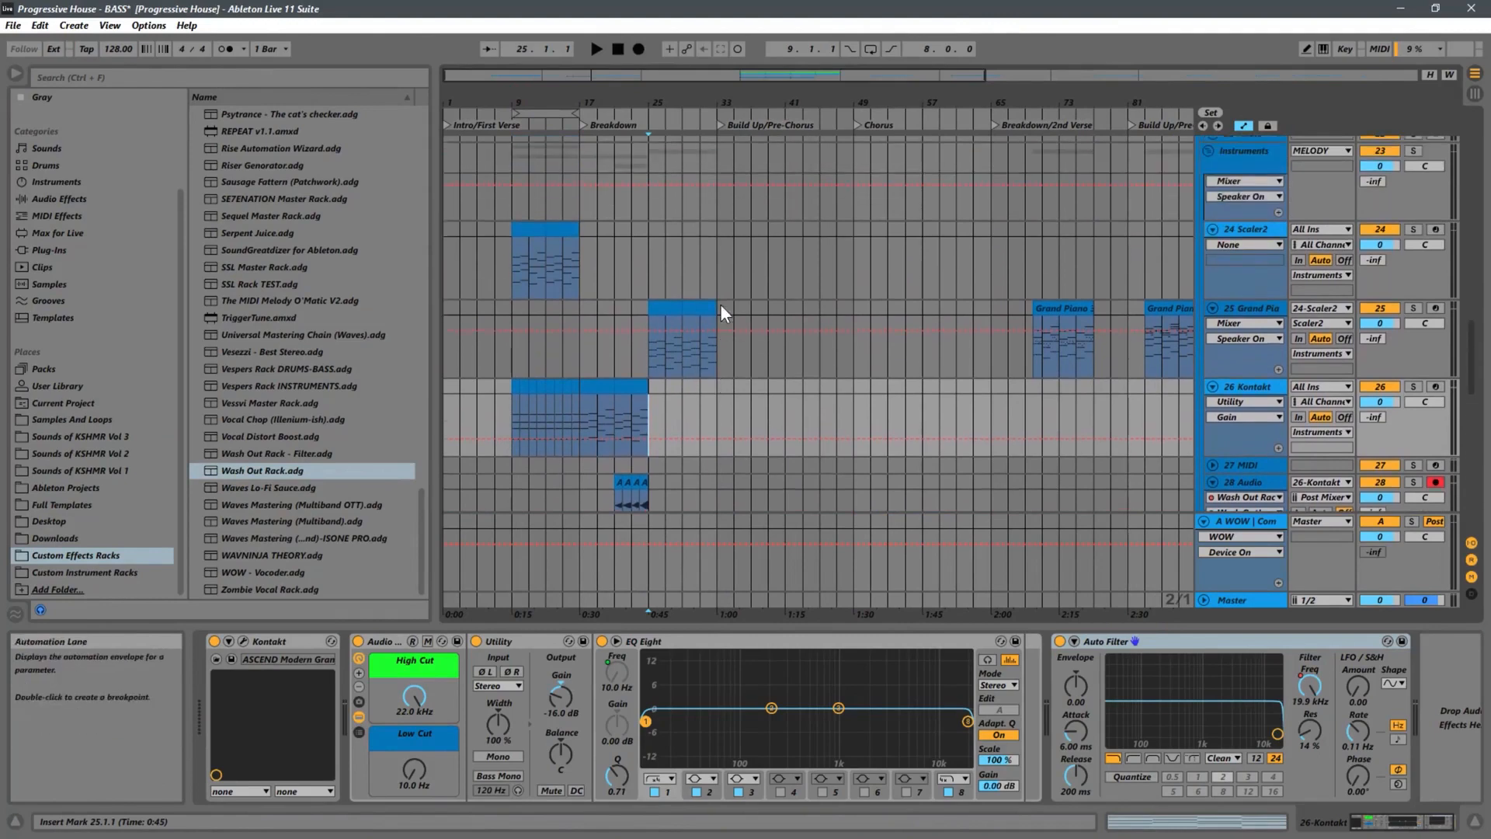
# Fold the Instruments group track so its member tracks are hidden in the arrangement
pyautogui.moveTo(623, 103); pyautogui.dragTo(884, 230)
pyautogui.scroll(-2, 845, 309)
pyautogui.scroll(-1, 845, 309)
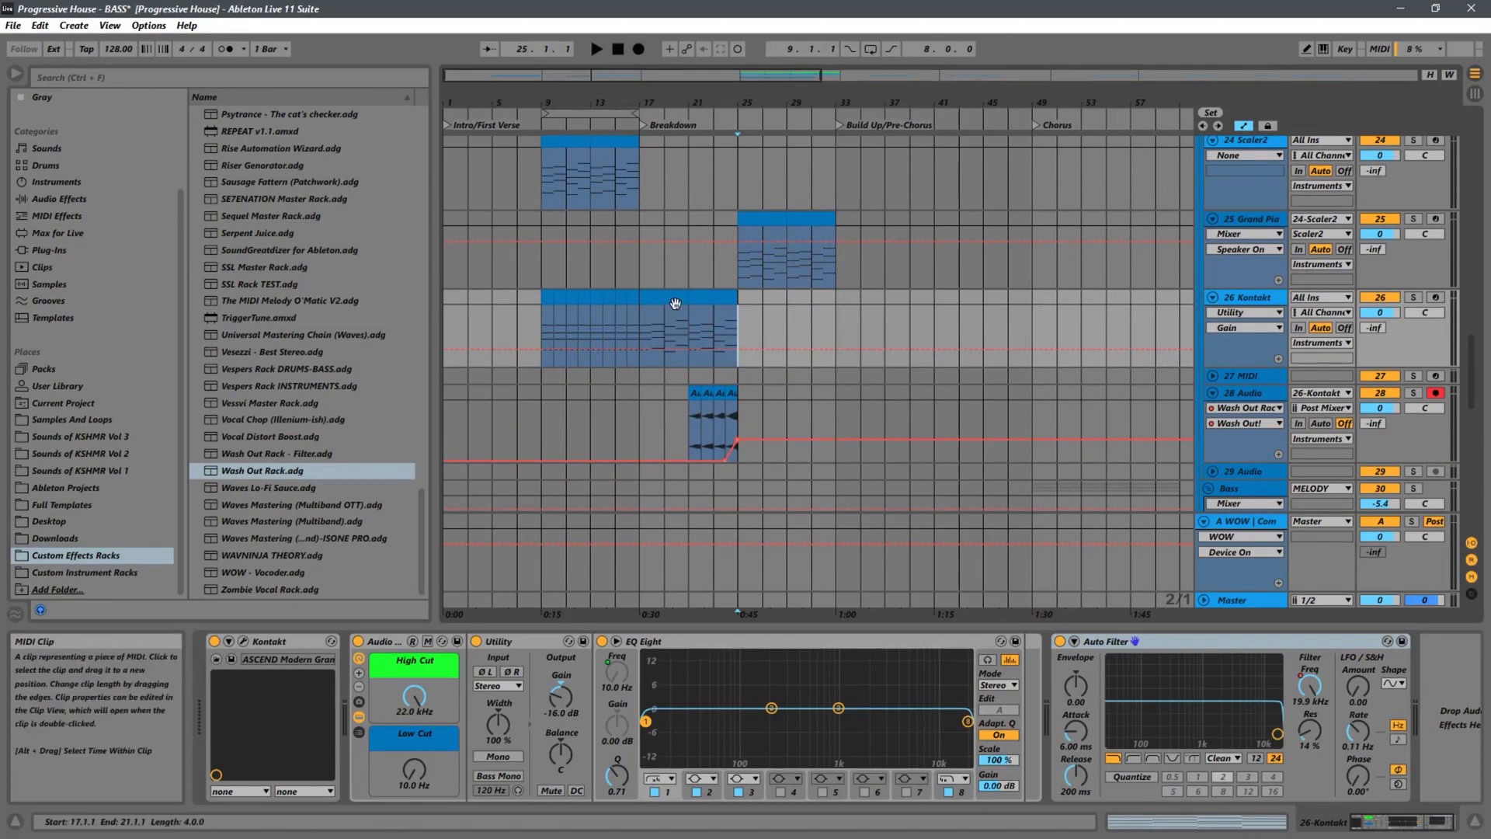
pyautogui.click(675, 303)
pyautogui.scroll(-2, 1005, 302)
pyautogui.scroll(3, 1128, 342)
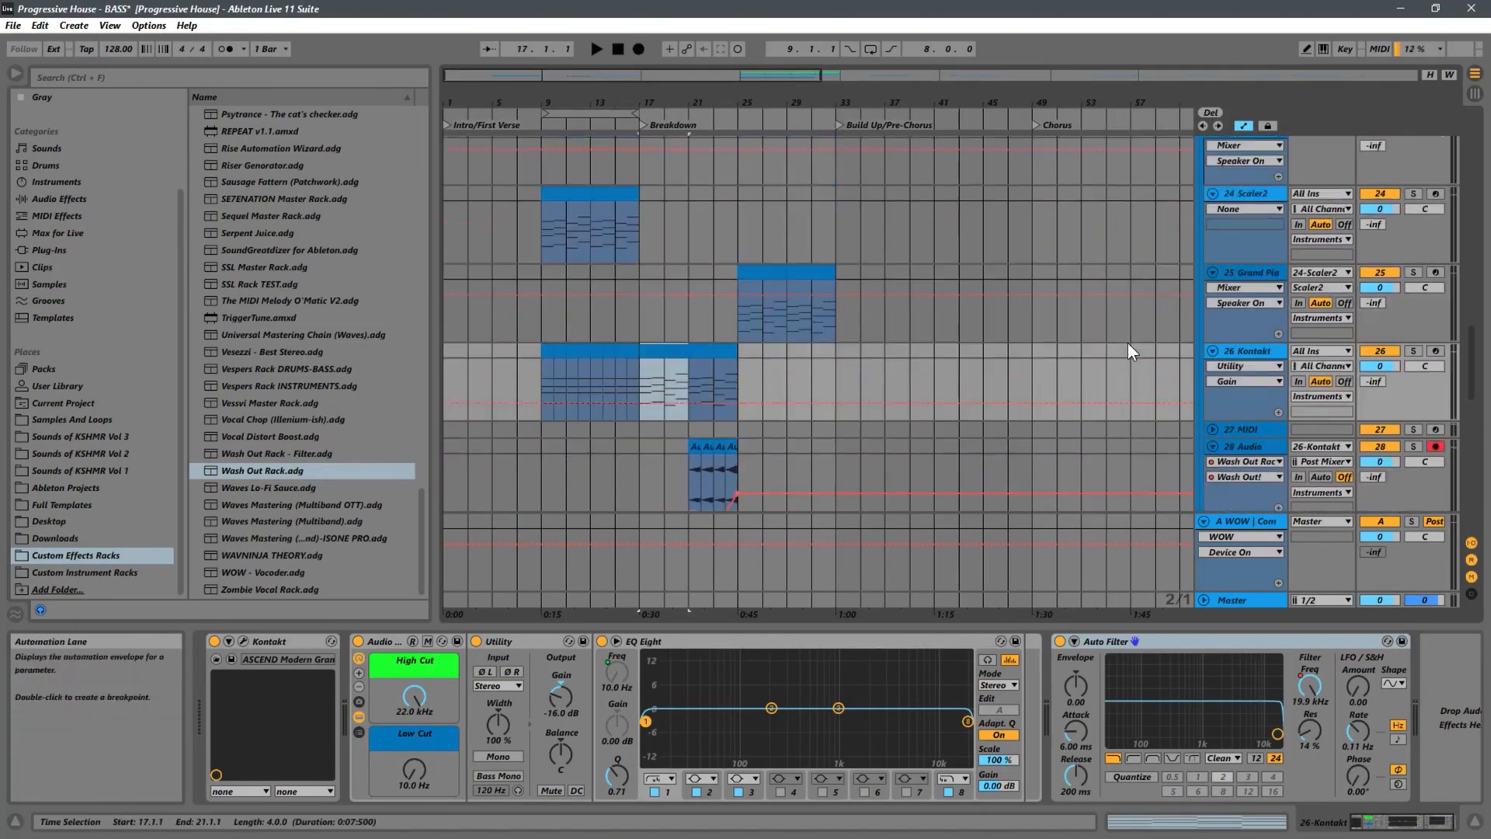
pyautogui.scroll(3, 1127, 343)
pyautogui.click(1205, 278)
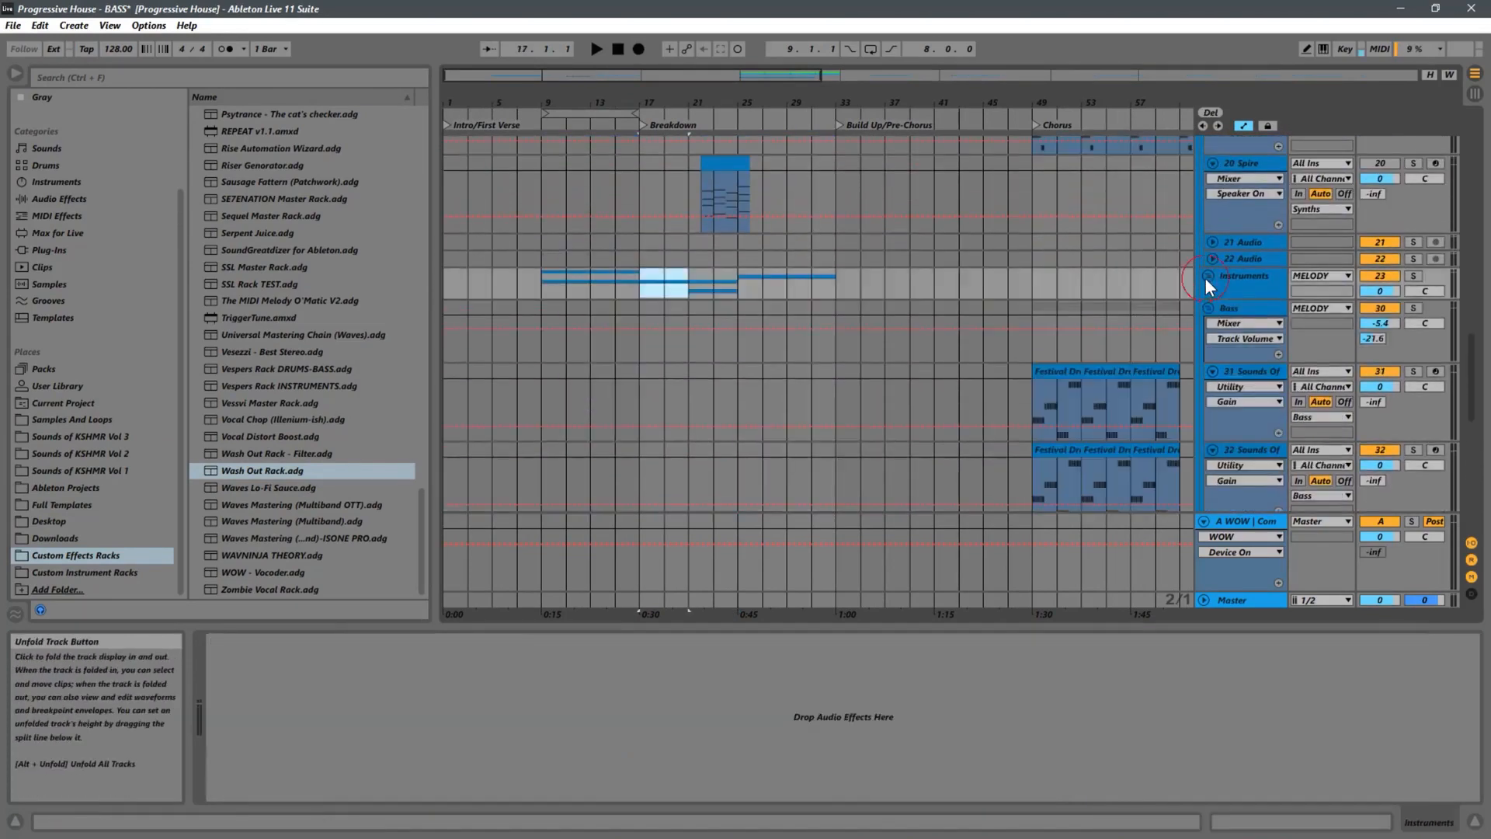
# Fold the three Nexus 3 tracks and the Sounds Of track in the Synths group, tracks 16 to 19
pyautogui.scroll(5, 1199, 357)
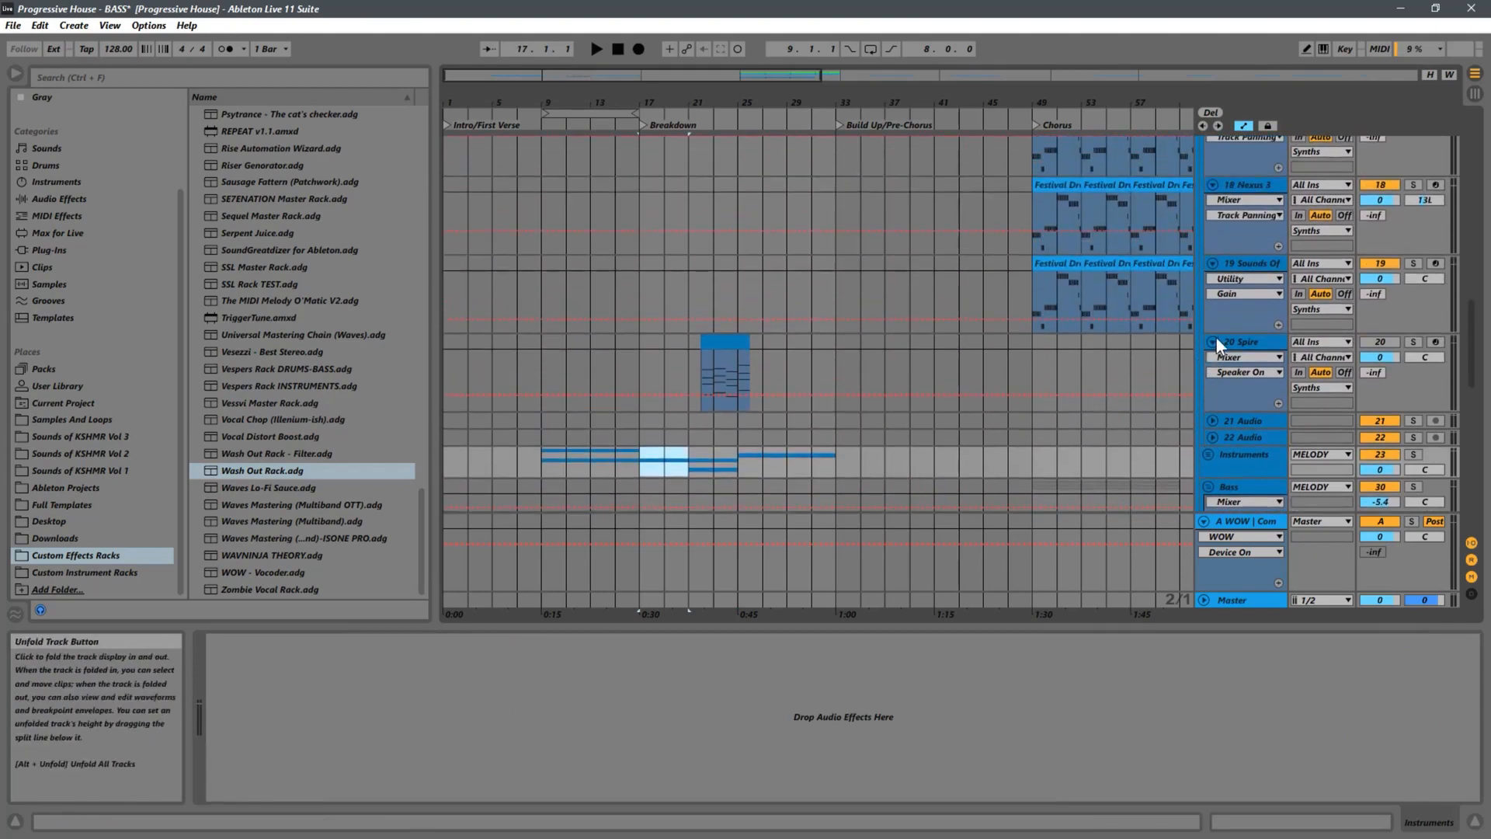
pyautogui.scroll(4, 1213, 416)
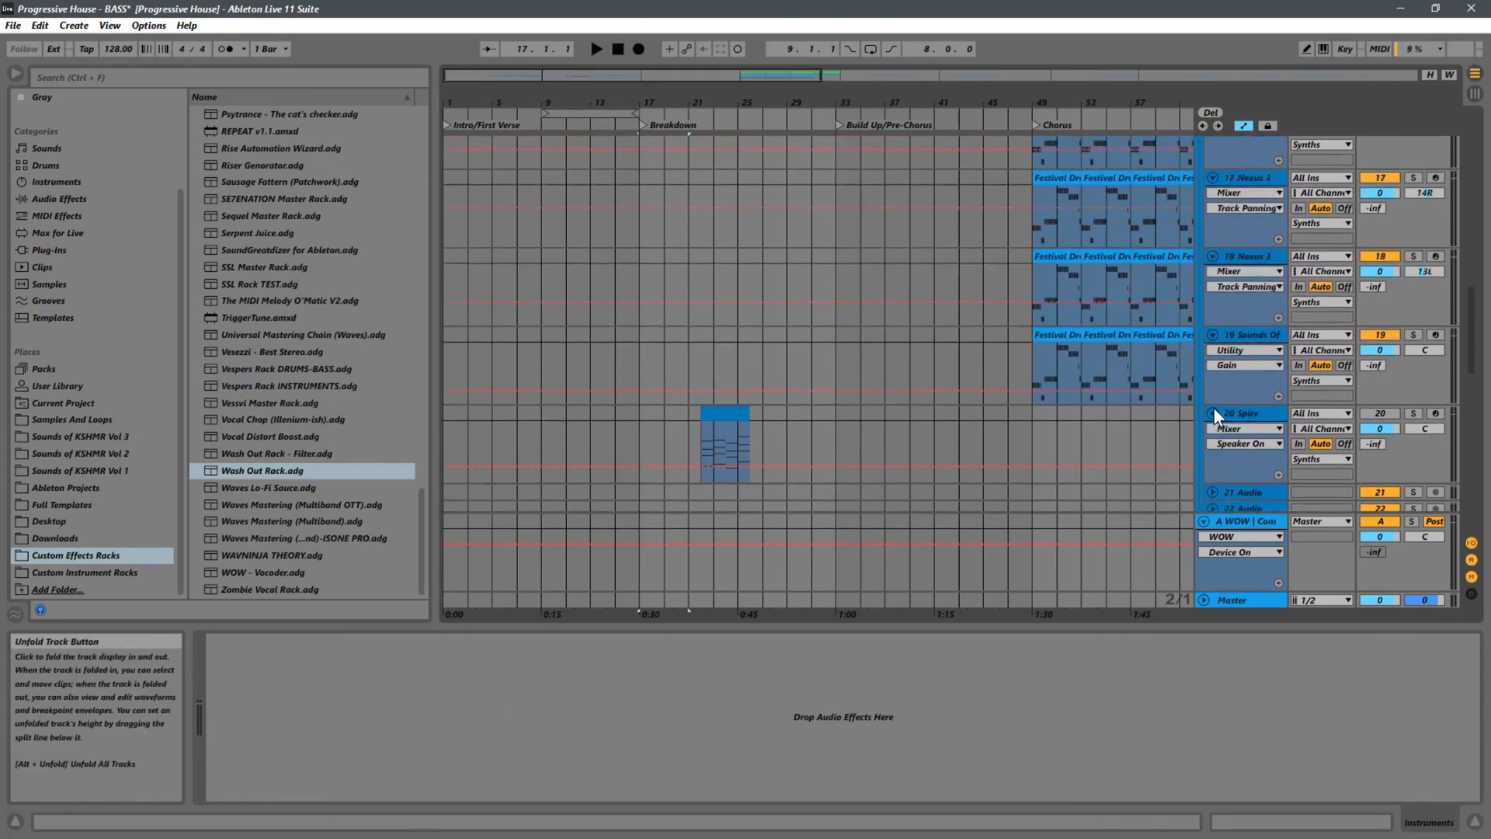
pyautogui.scroll(4, 1214, 407)
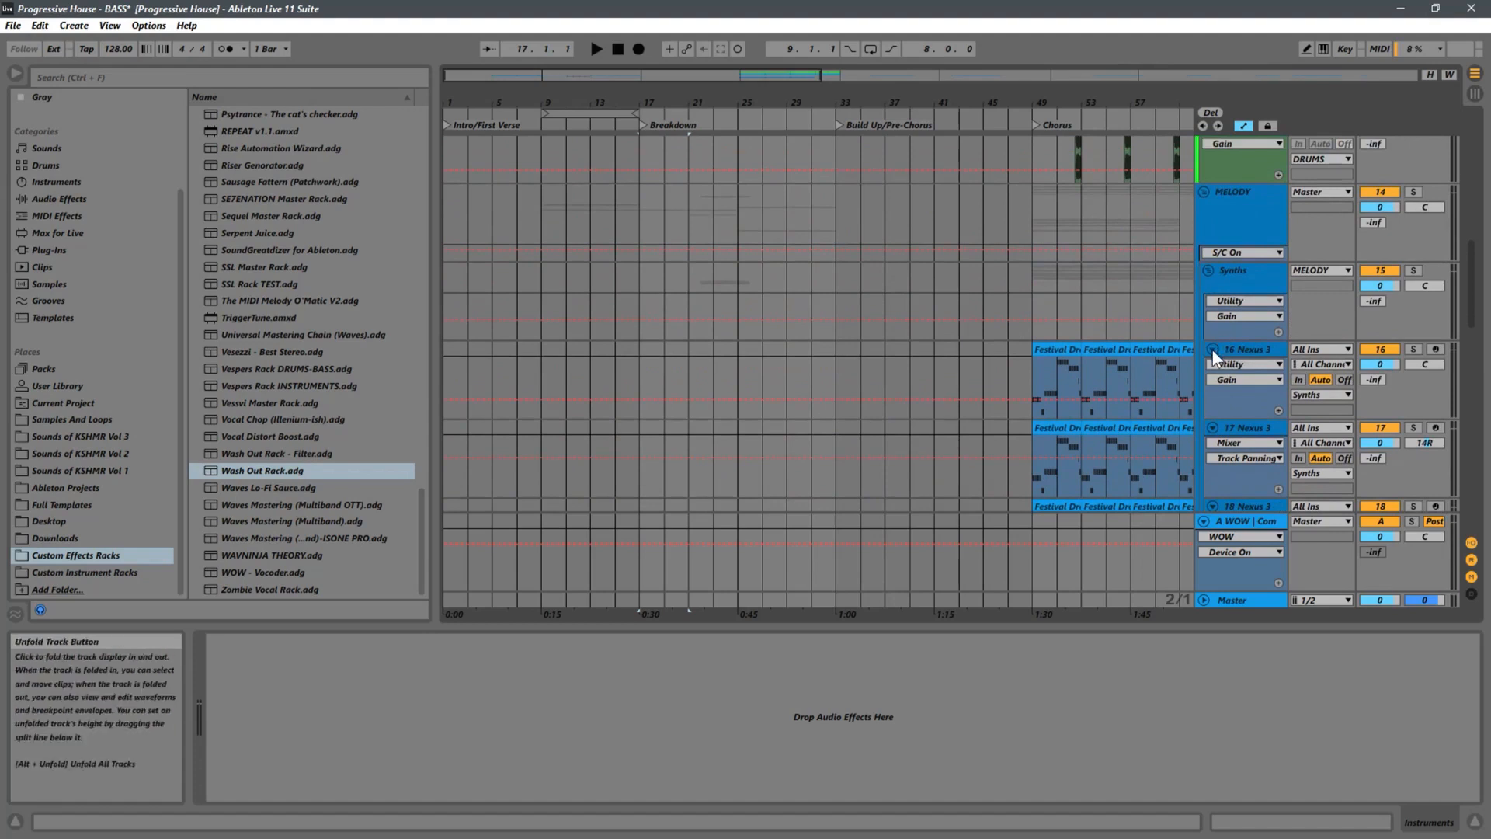
pyautogui.click(1213, 351)
pyautogui.click(1214, 370)
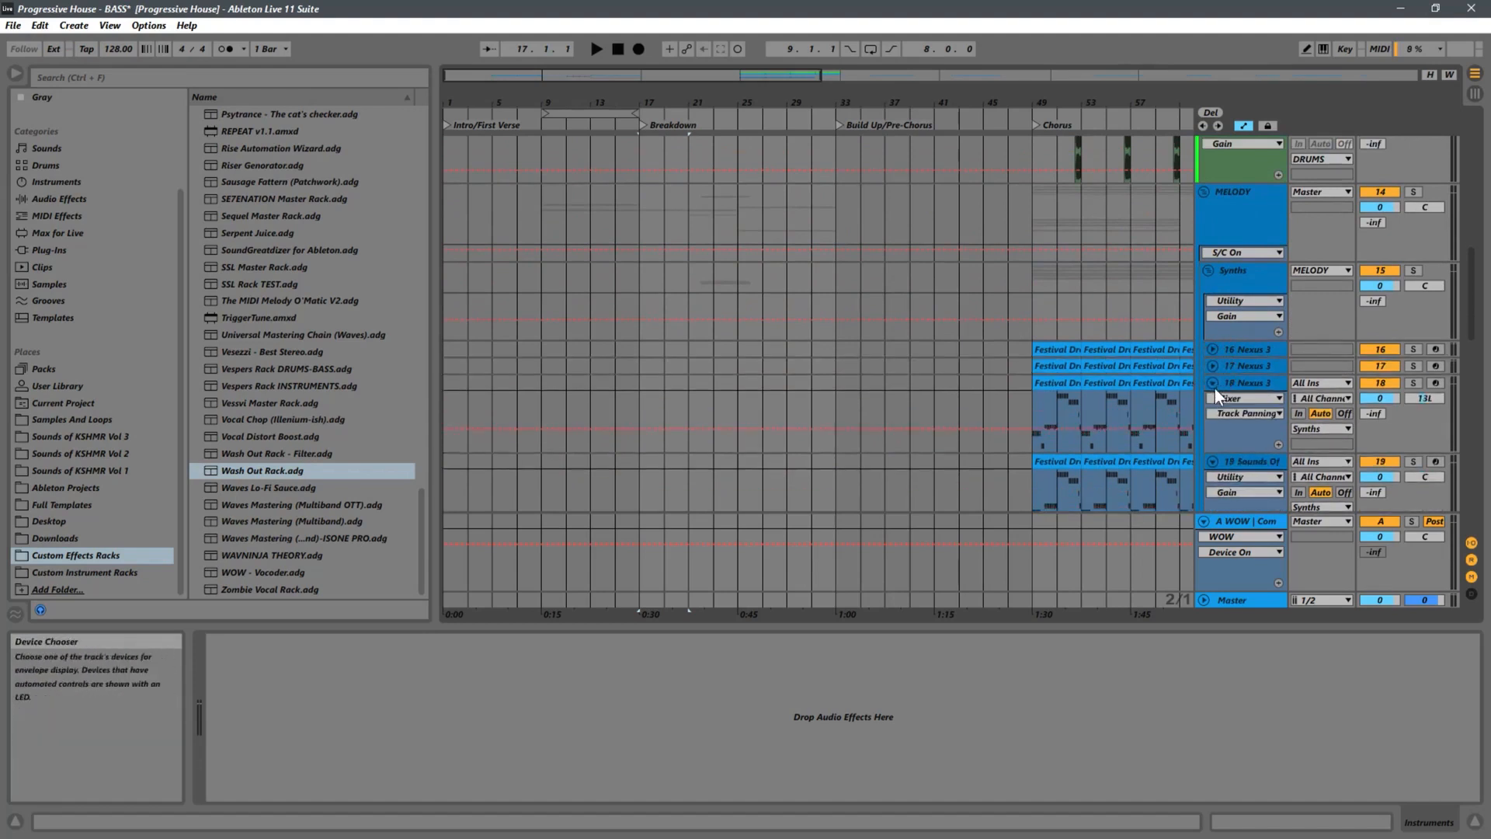
pyautogui.click(1213, 382)
pyautogui.click(1213, 401)
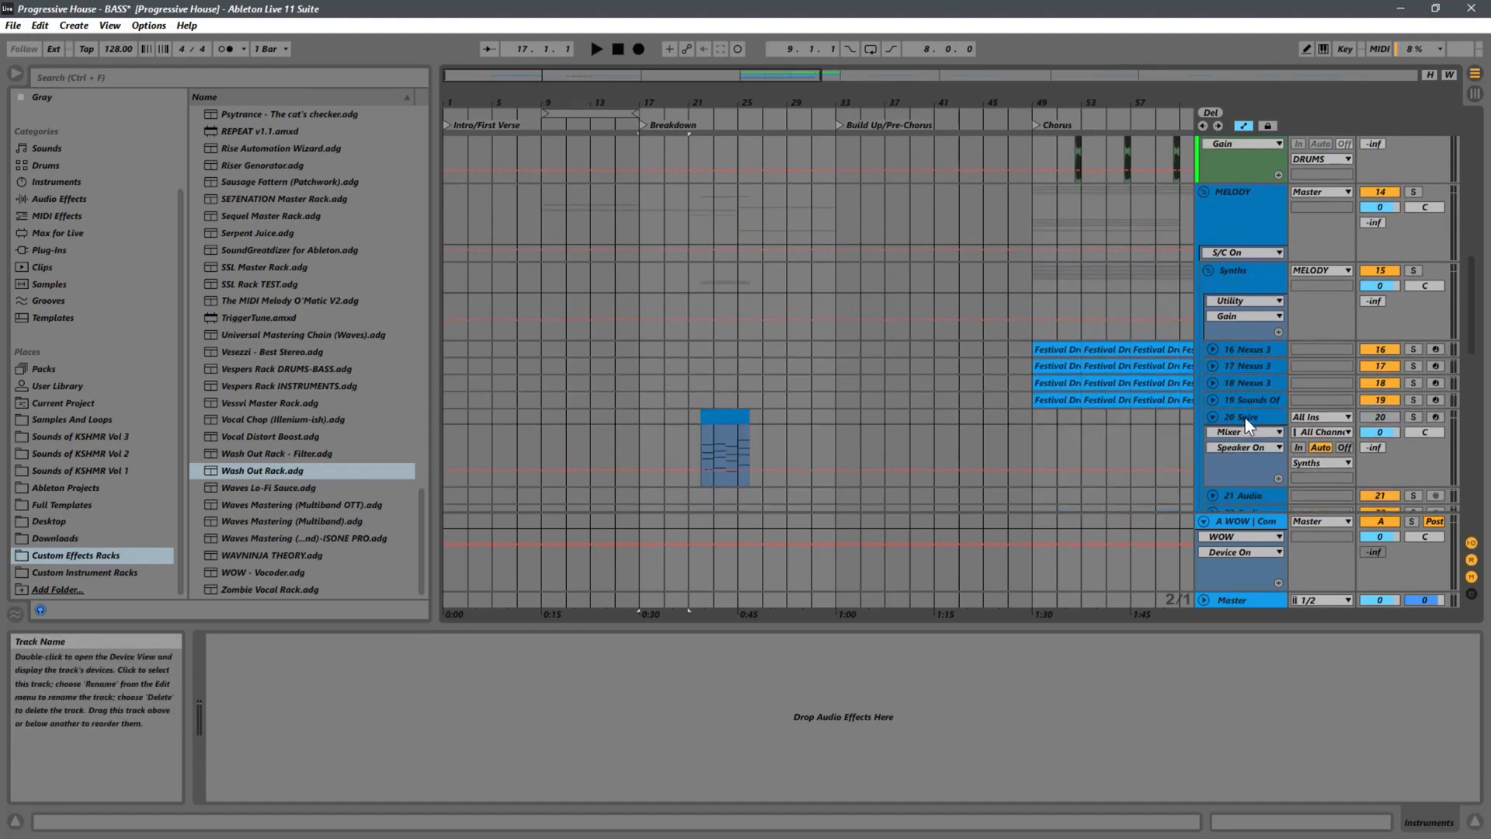
# Group the three Nexus 3 tracks and the Sounds Of track, tracks 16 to 19, into one group
pyautogui.scroll(-2, 1223, 346)
pyautogui.click(1239, 278)
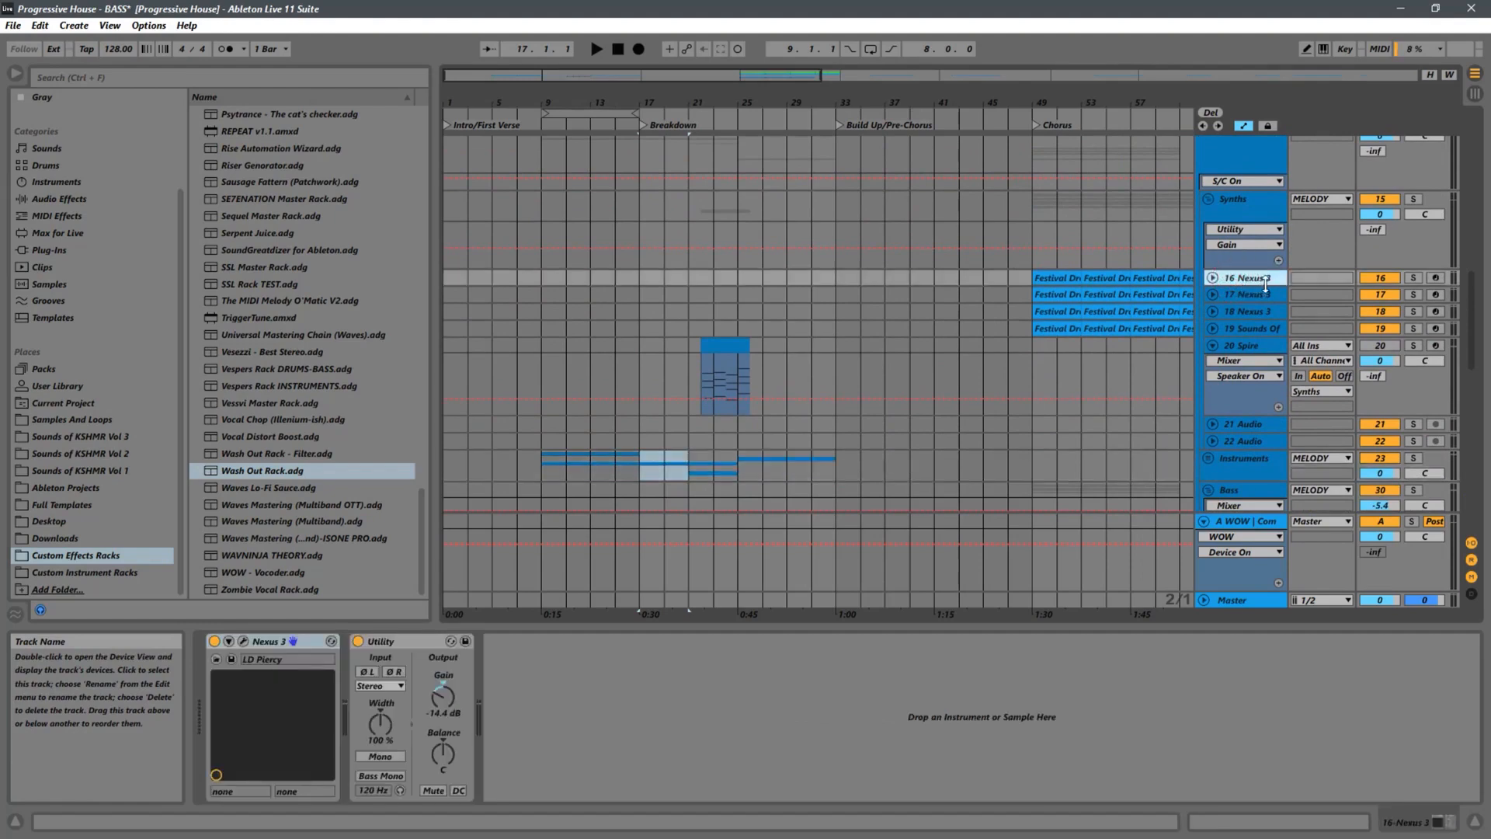
pyautogui.keyDown('shift'); pyautogui.click(1245, 329); pyautogui.keyUp('shift')
pyautogui.rightClick(1242, 329)
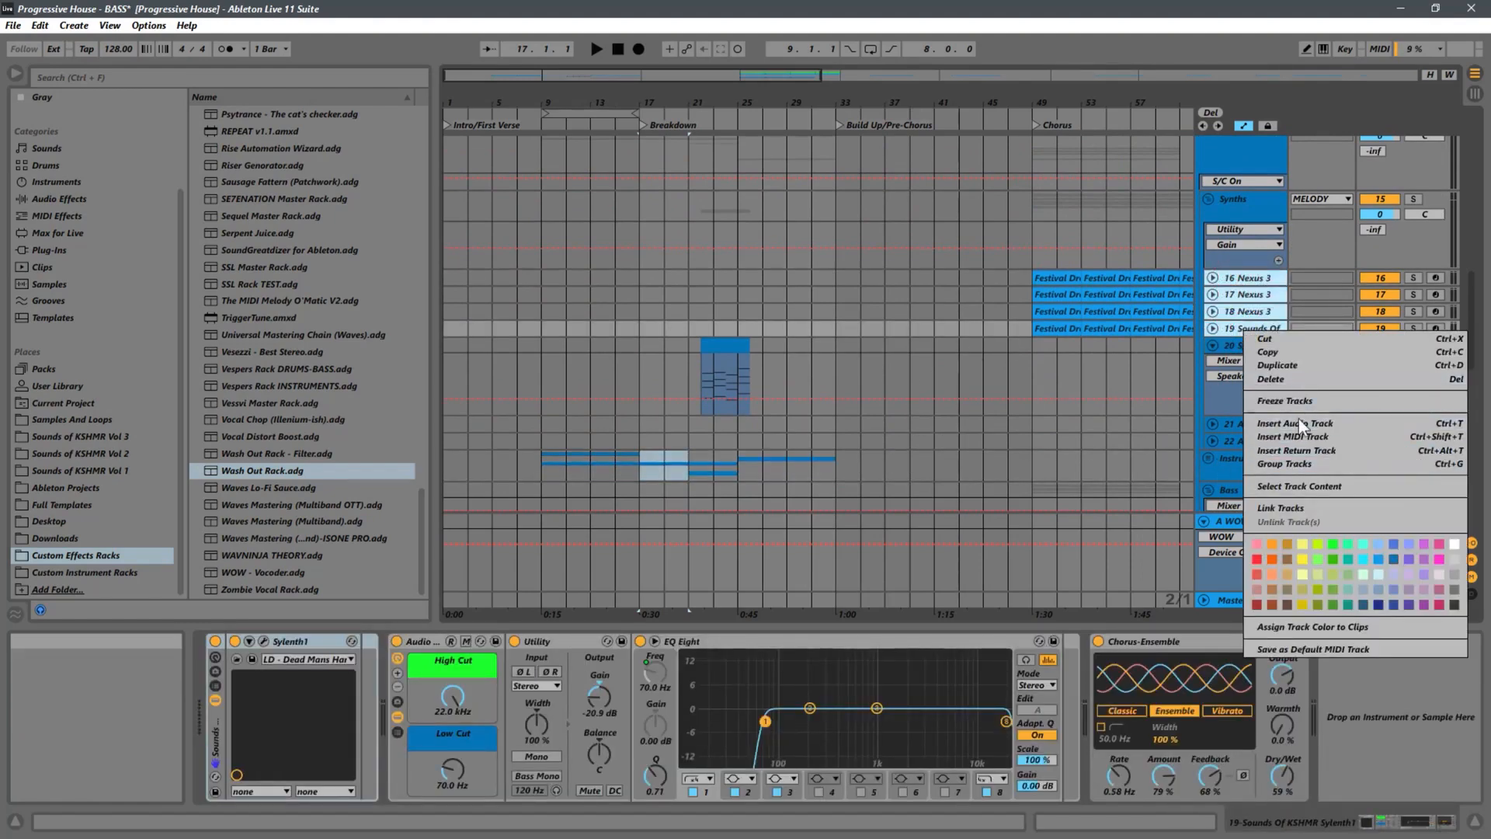
pyautogui.press('Escape')
pyautogui.hotkey('ctrl', 'g')
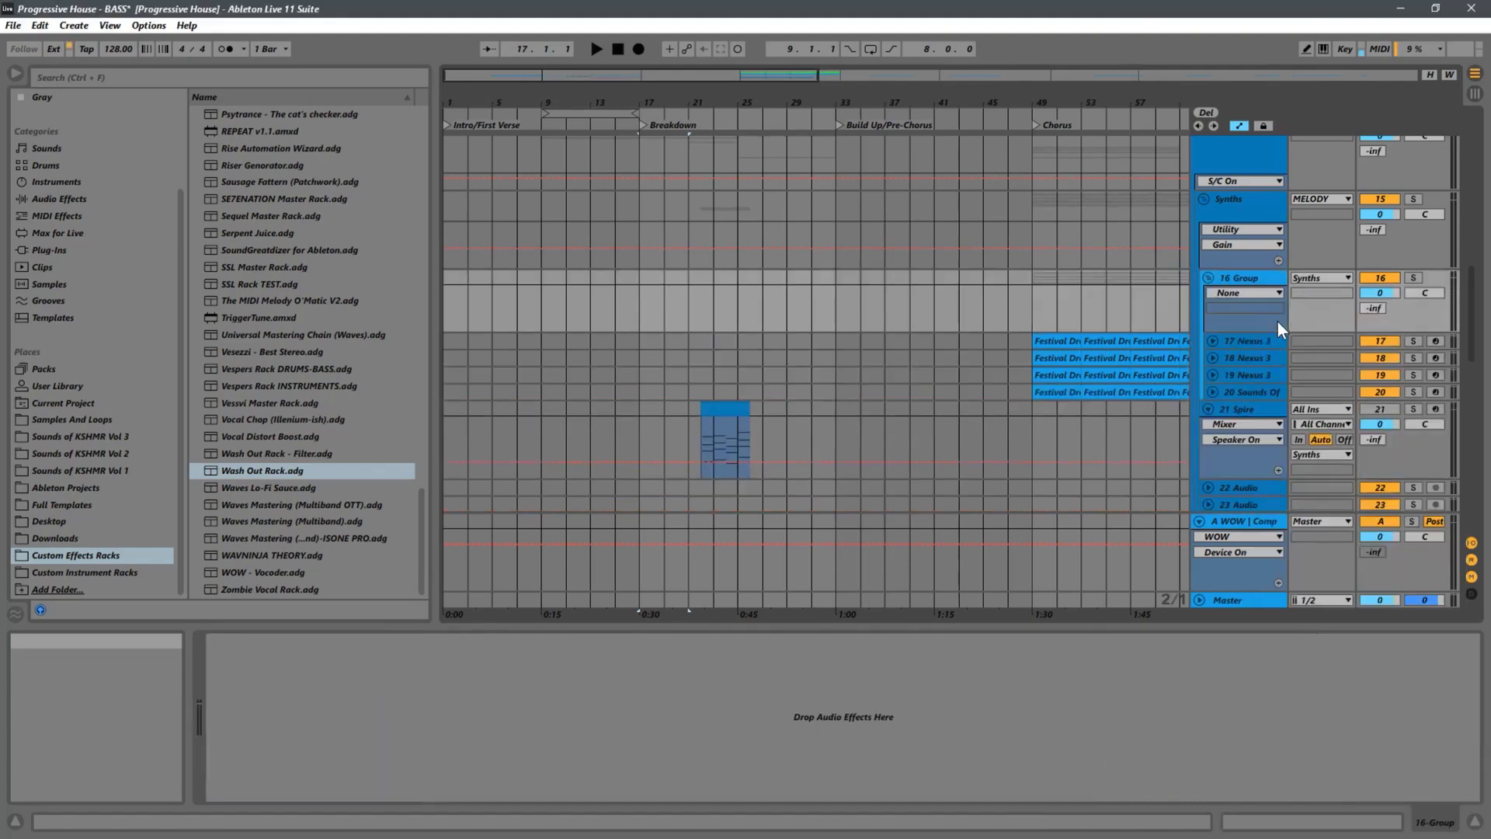
# Rename the new group track inside Synths as Drop Lead
pyautogui.rightClick(1235, 282)
pyautogui.click(1271, 348)
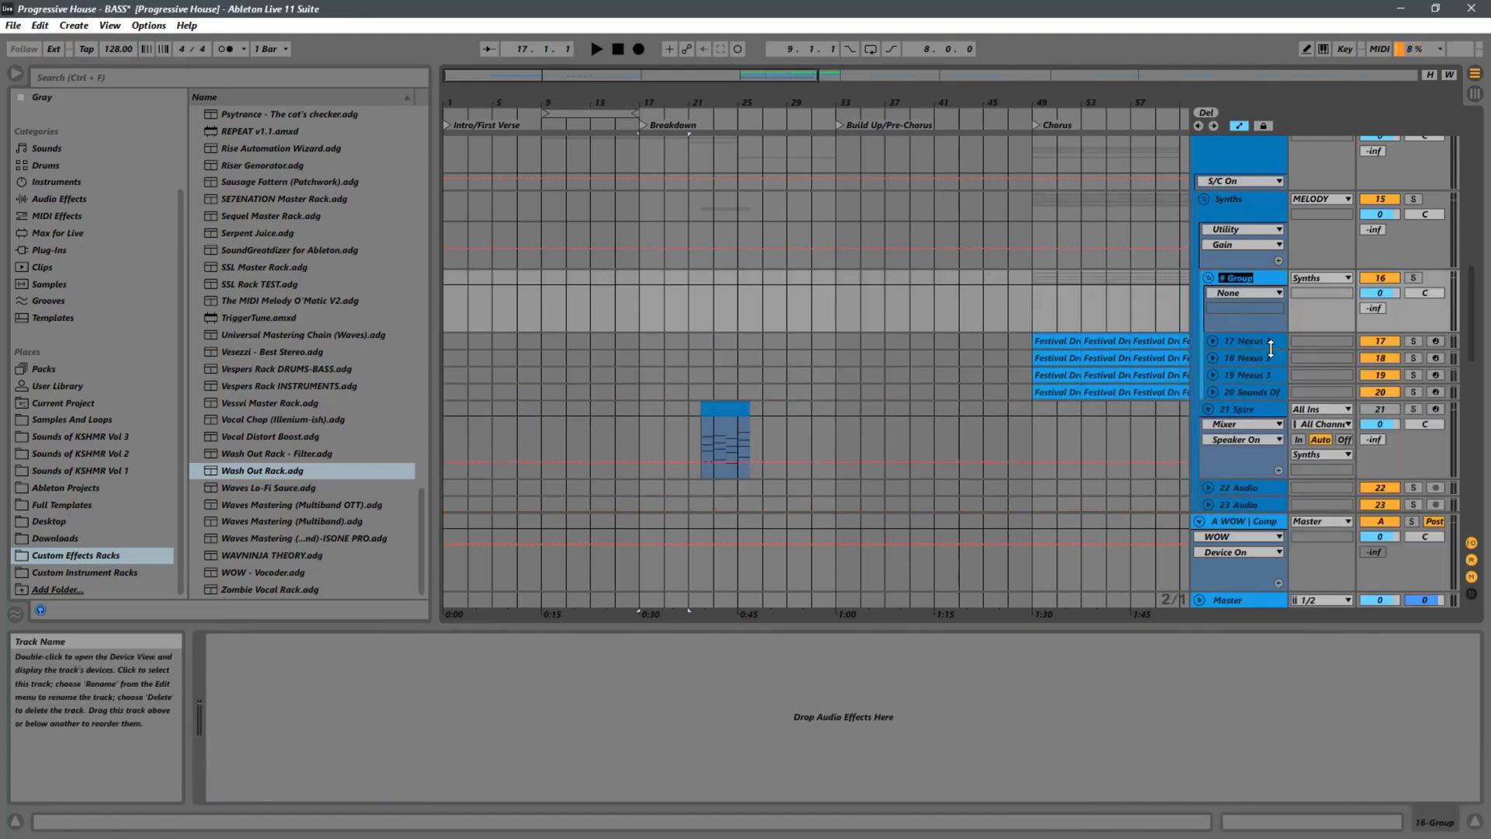
pyautogui.write('Drop Lead')
pyautogui.press('Return')
# Assign the Synths group's color to its grouped tracks and clips, and fold the Drop Lead group
pyautogui.rightClick(1241, 209)
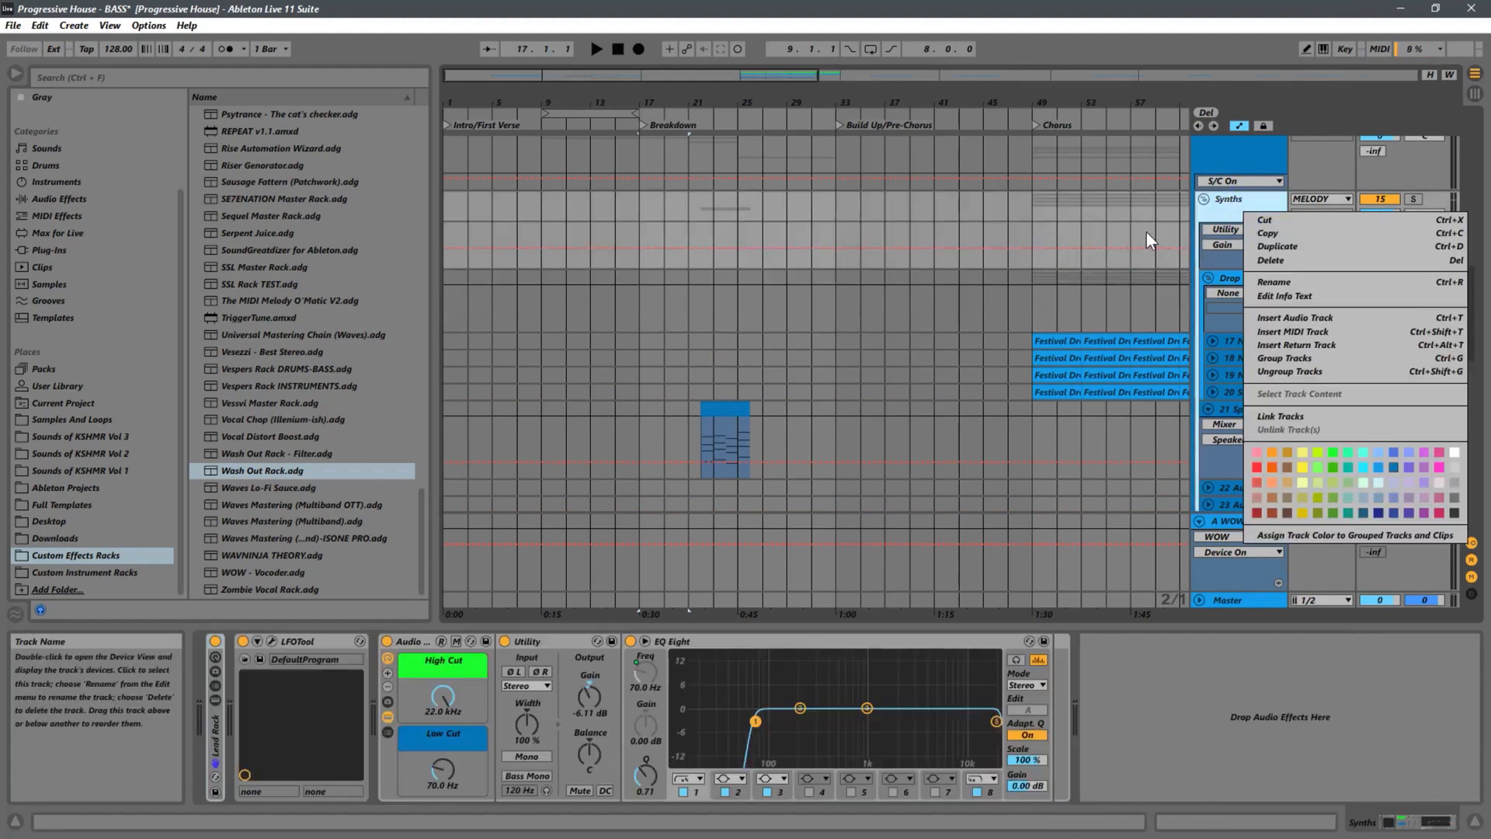
pyautogui.click(1301, 536)
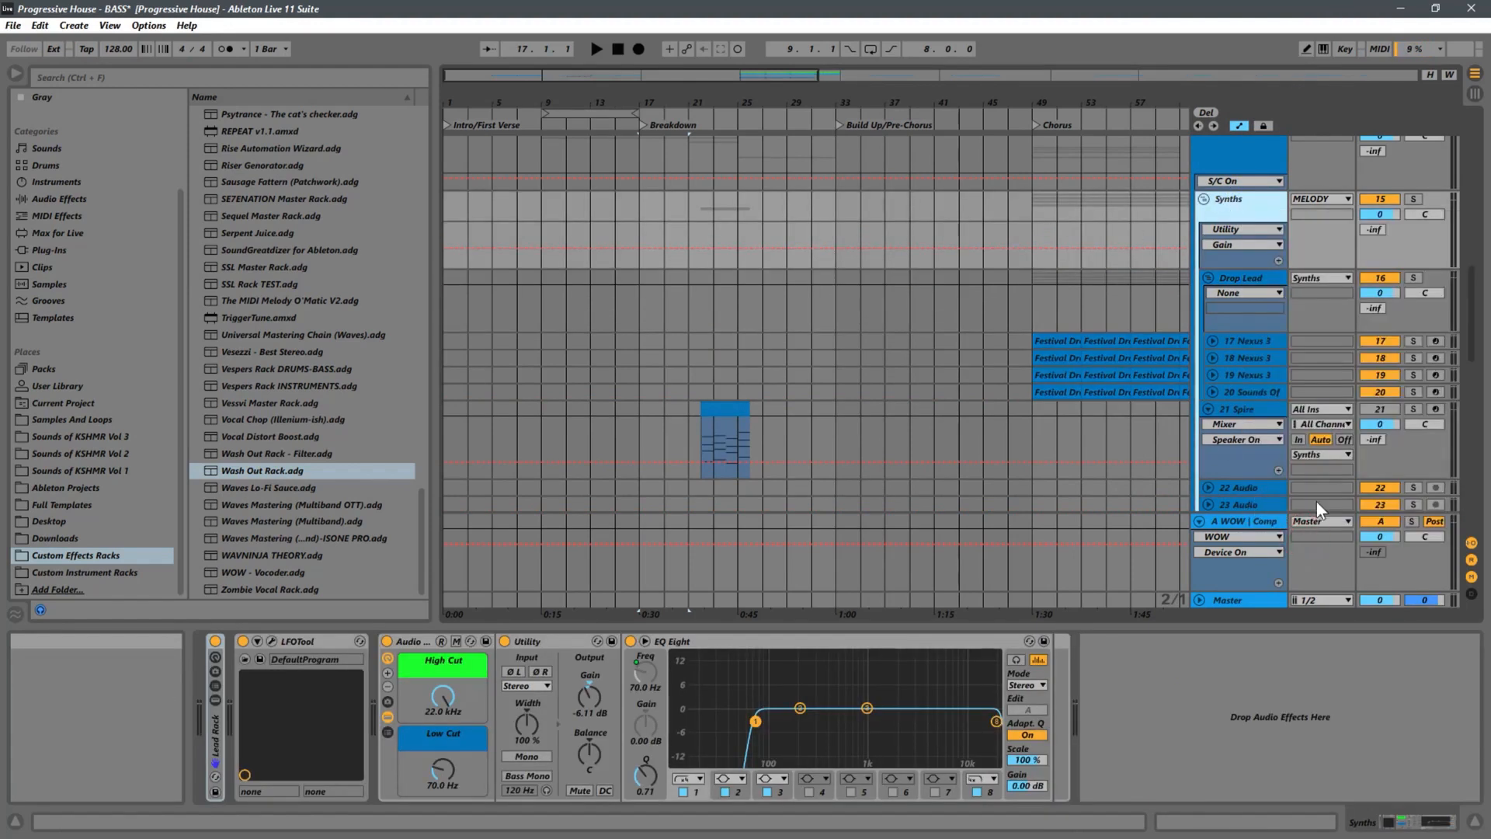
pyautogui.click(1209, 278)
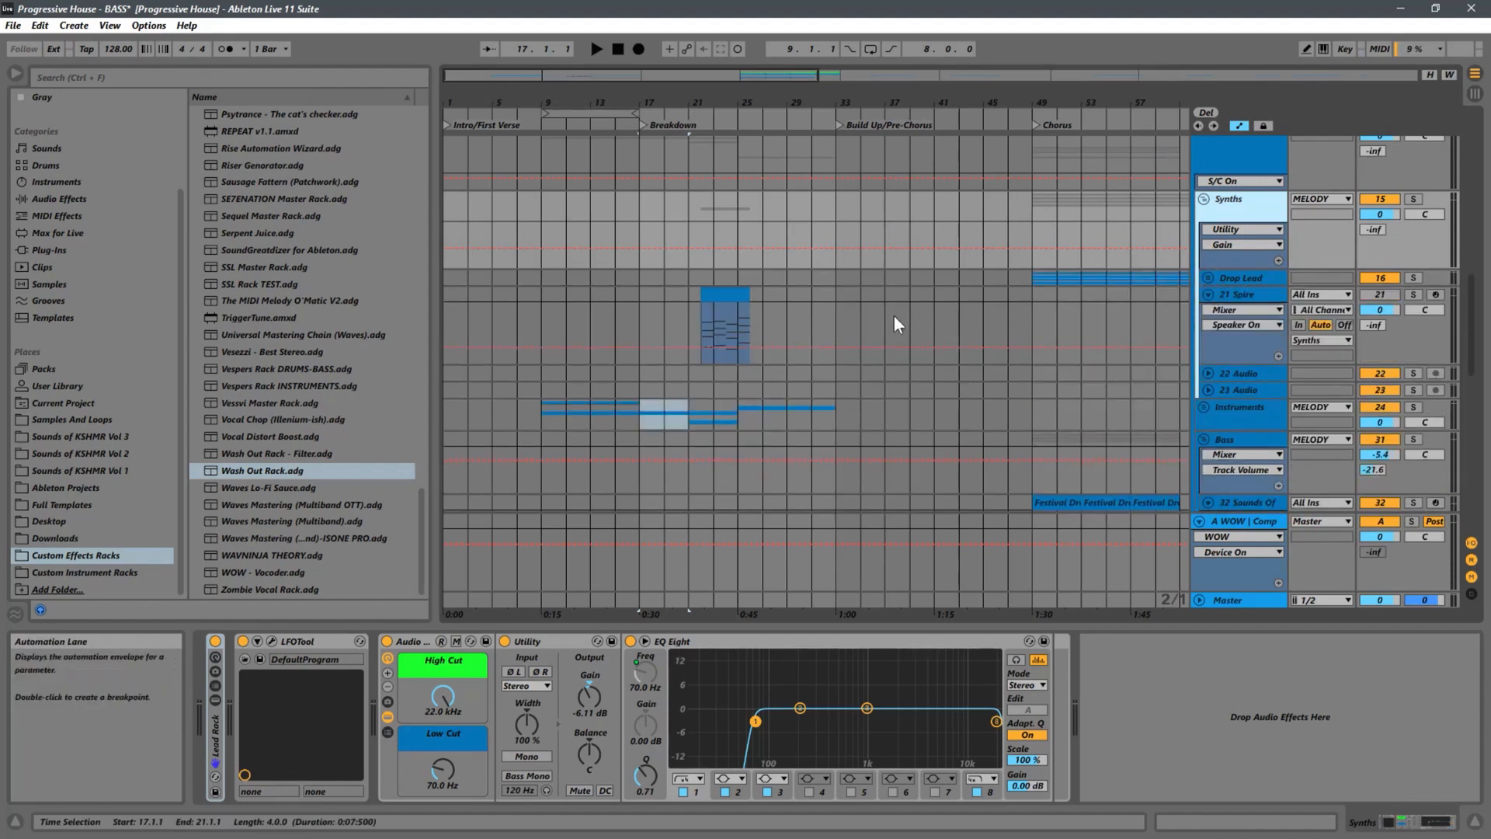
# Insert a MIDI track below the Spire track and assign the MELODY group's color to its grouped tracks and clips
pyautogui.click(1216, 295)
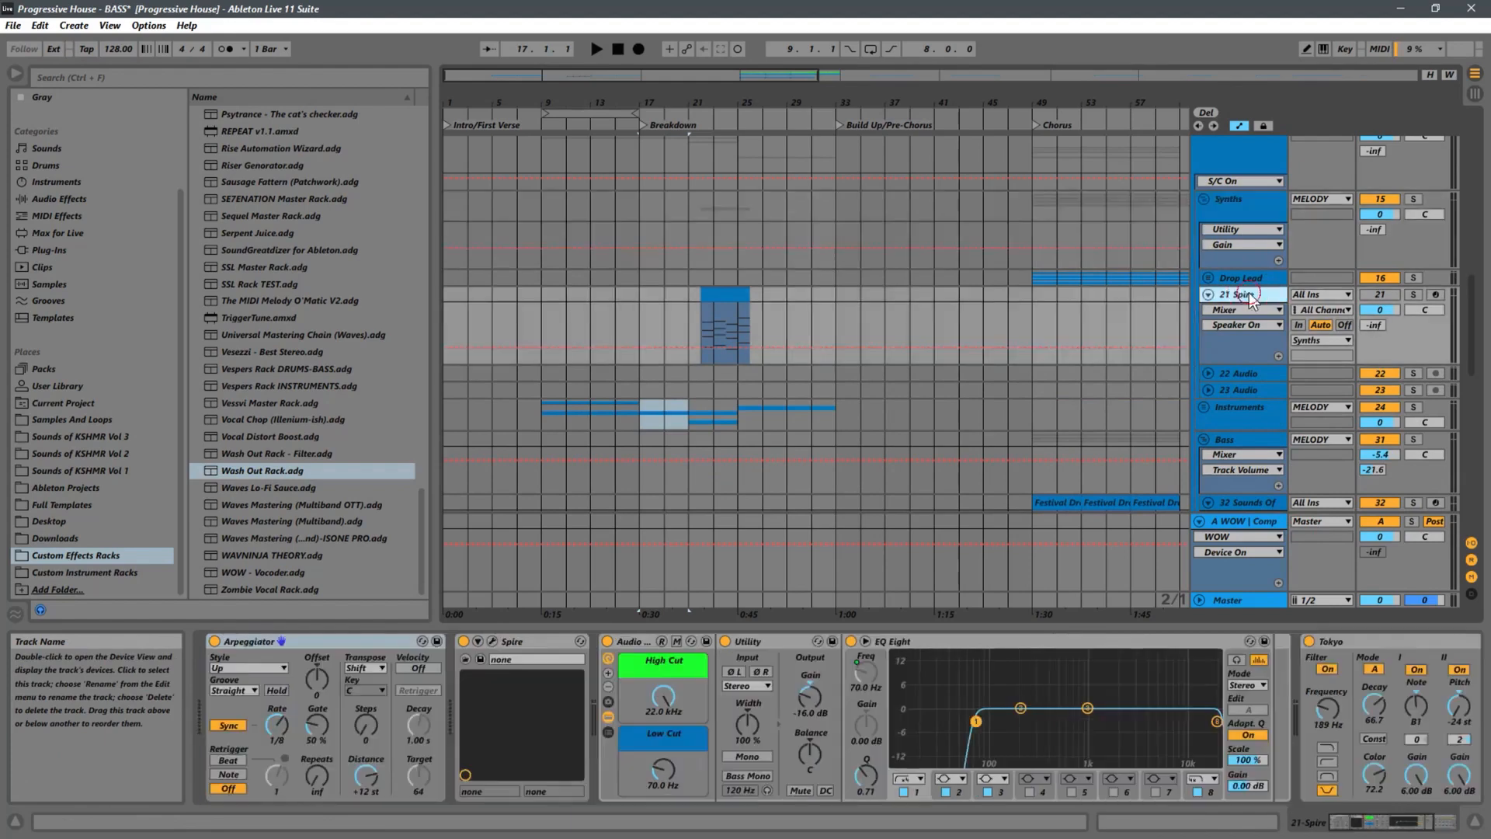
pyautogui.click(723, 295)
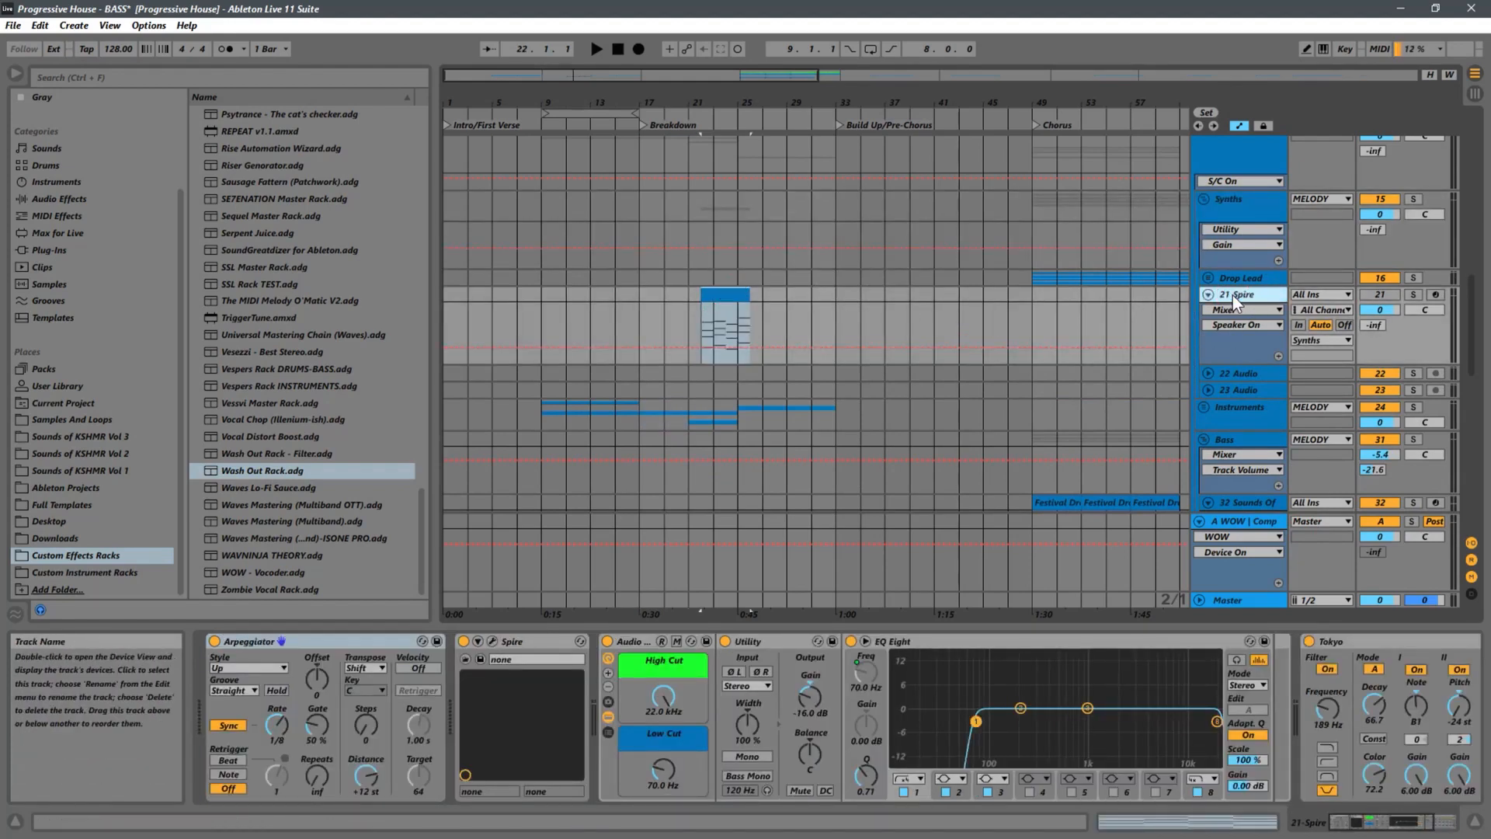
pyautogui.hotkey('ctrl', 'shift', 't')
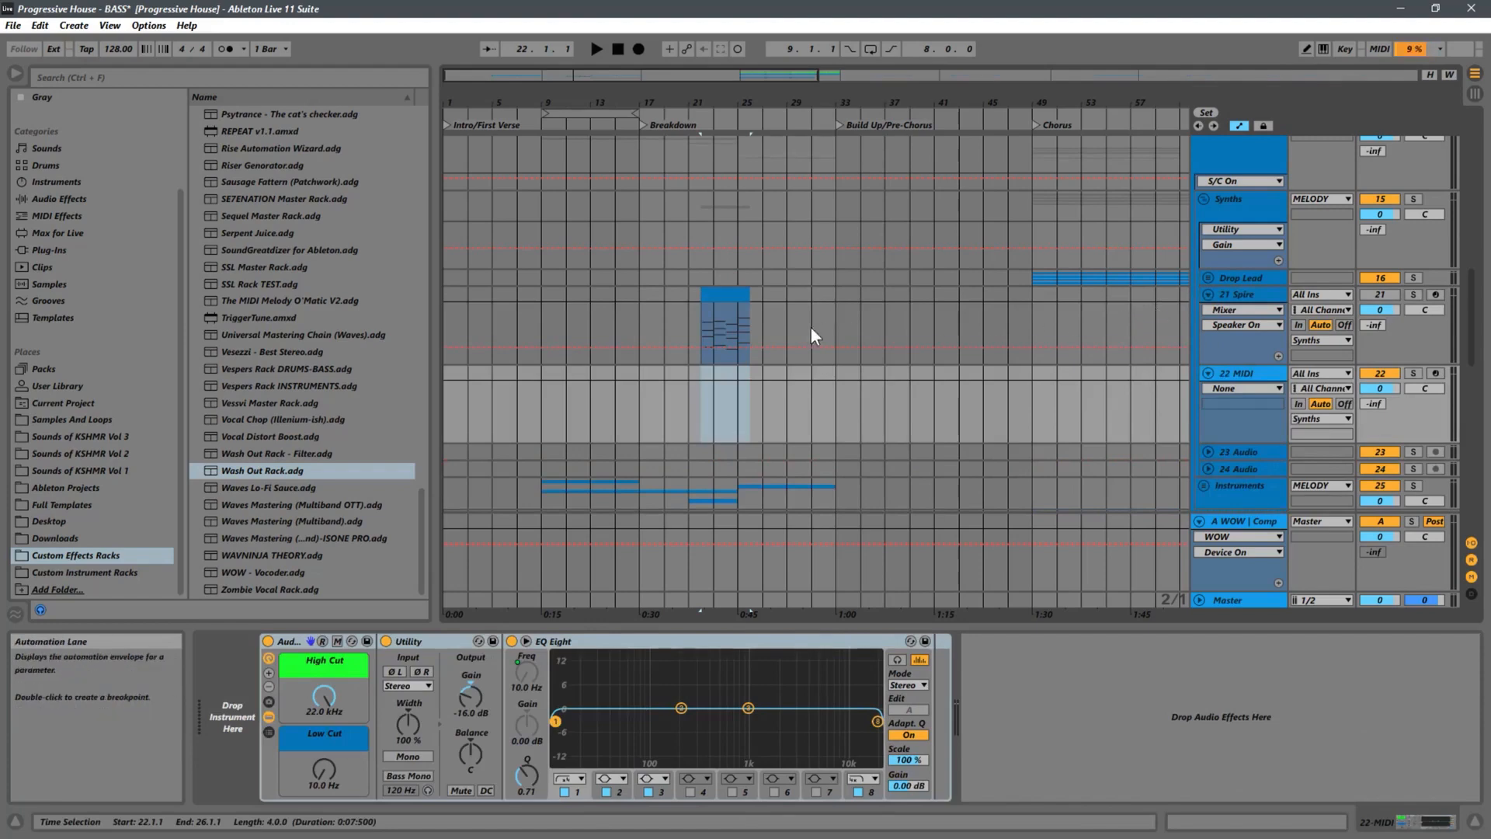
pyautogui.rightClick(1232, 164)
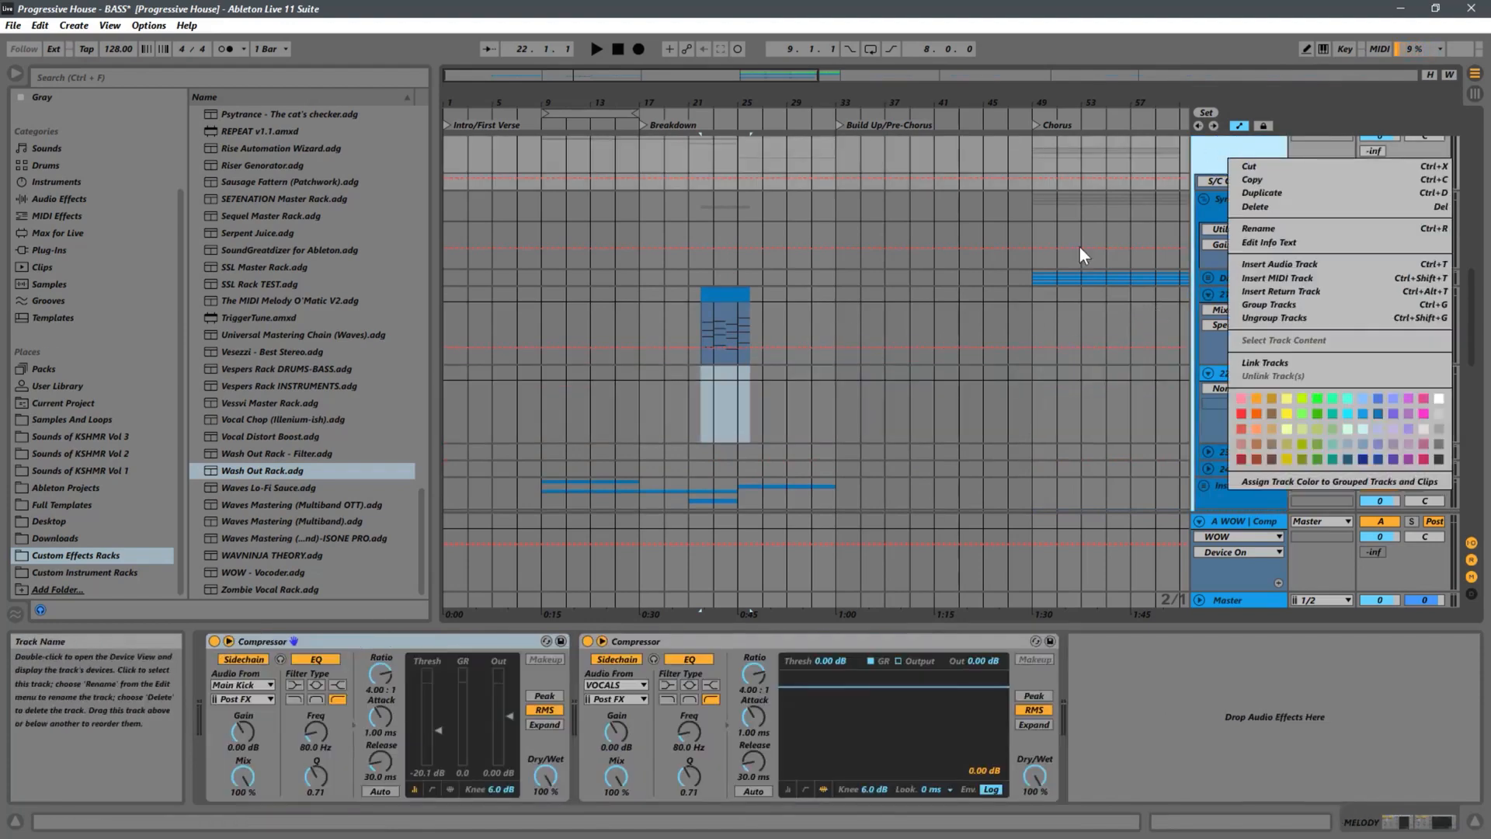
pyautogui.click(1256, 483)
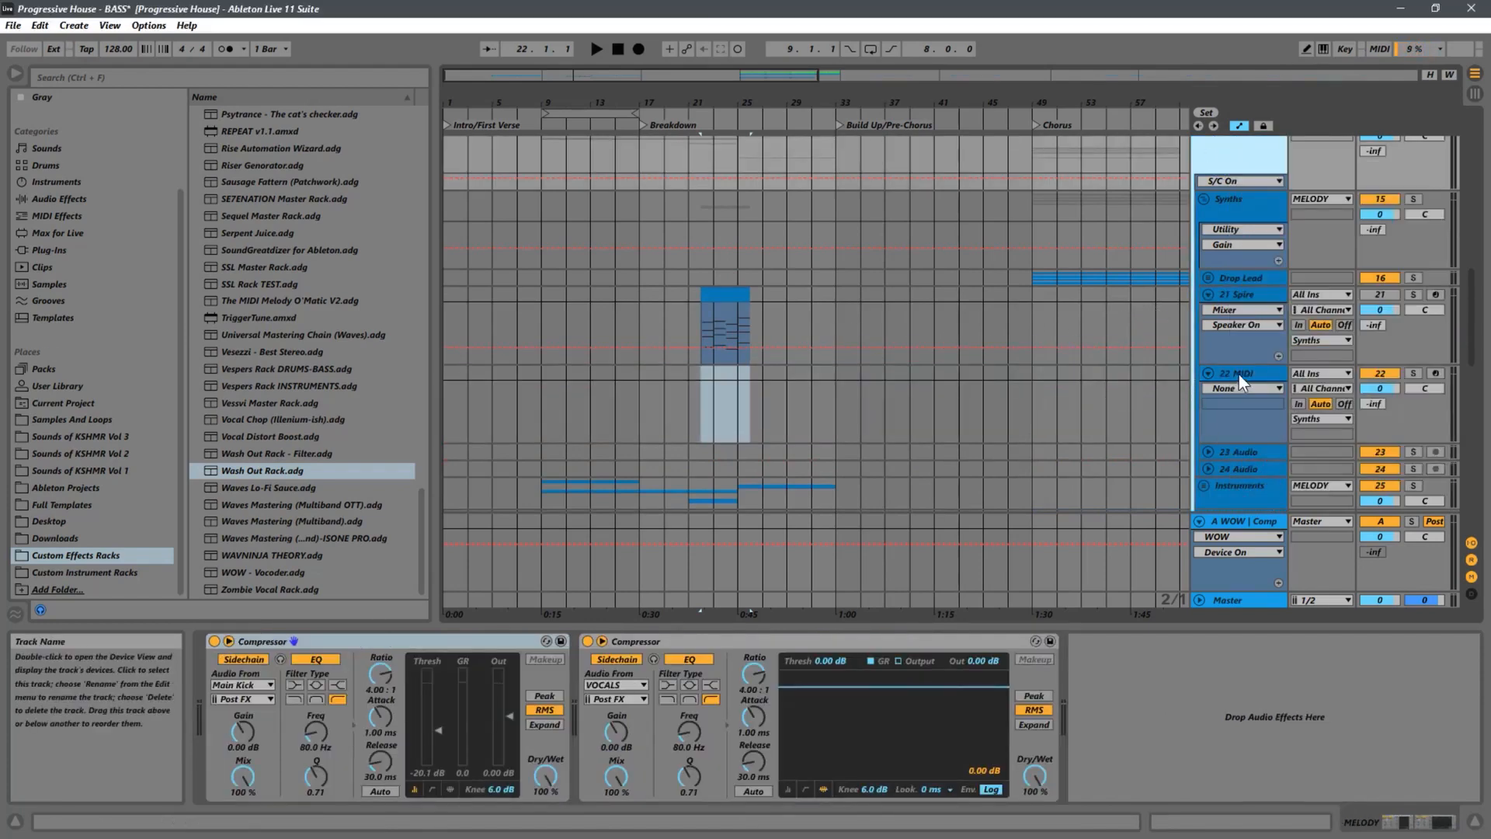
# Rename the new MIDI track below Spire as Pad
pyautogui.rightClick(1238, 375)
pyautogui.click(1263, 447)
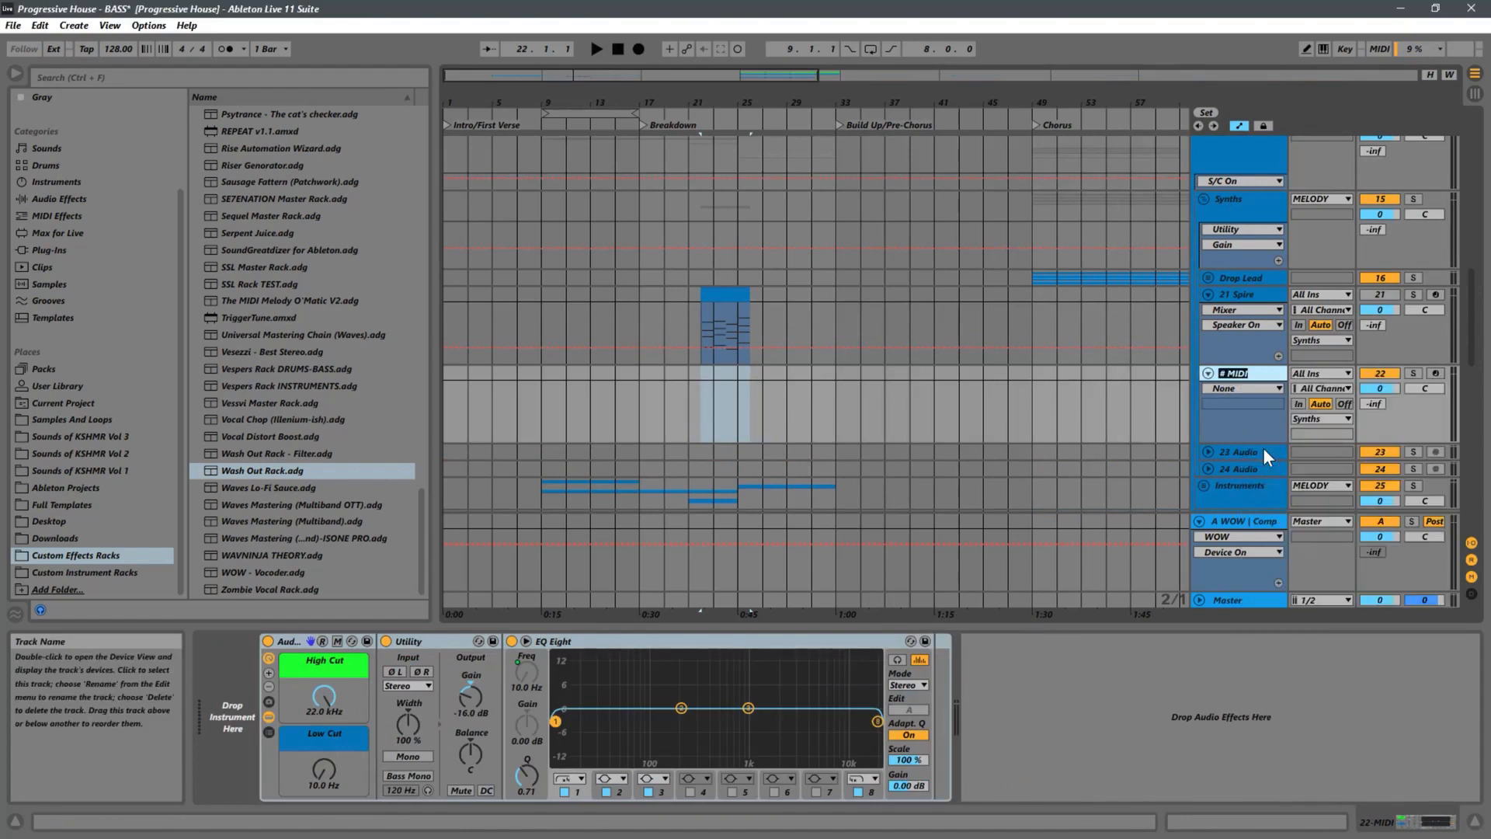
pyautogui.write('Pad')
pyautogui.press('Return')
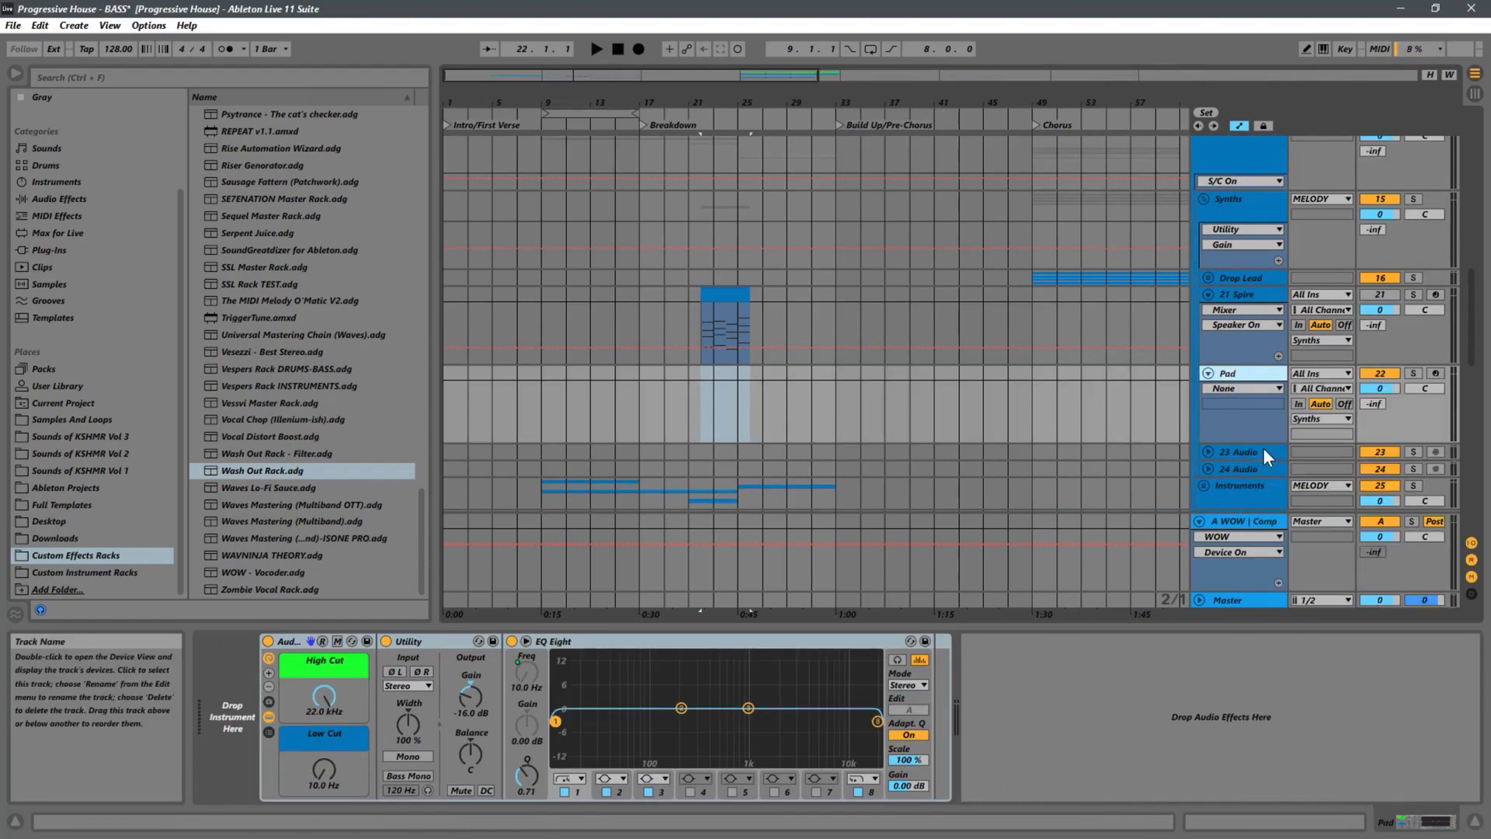
# Unfold the Instruments group, look over its clips, and place the insert marker at bar 1 on the Pad track
pyautogui.scroll(-5, 669, 388)
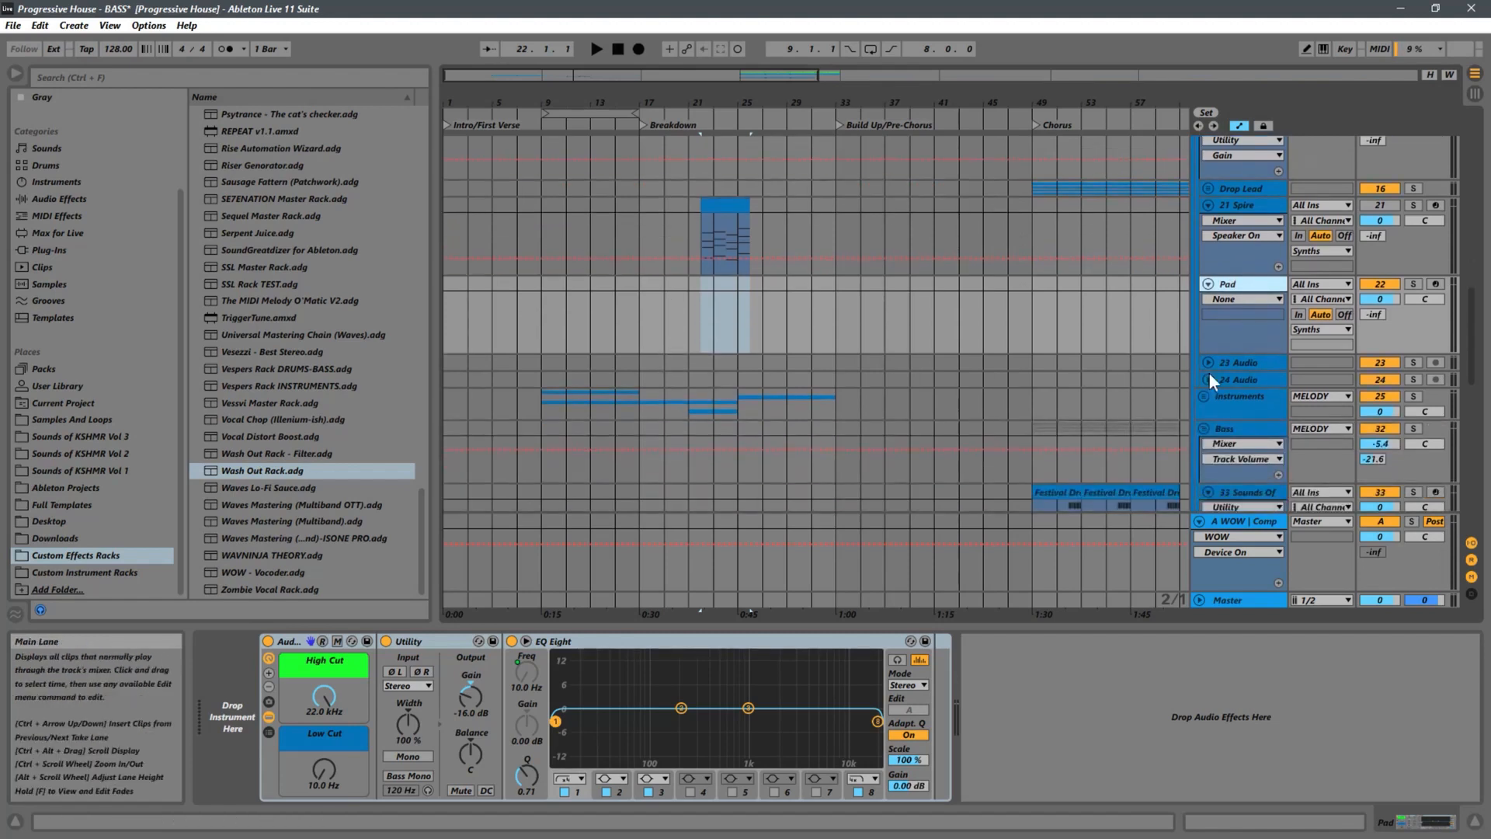
pyautogui.click(1205, 396)
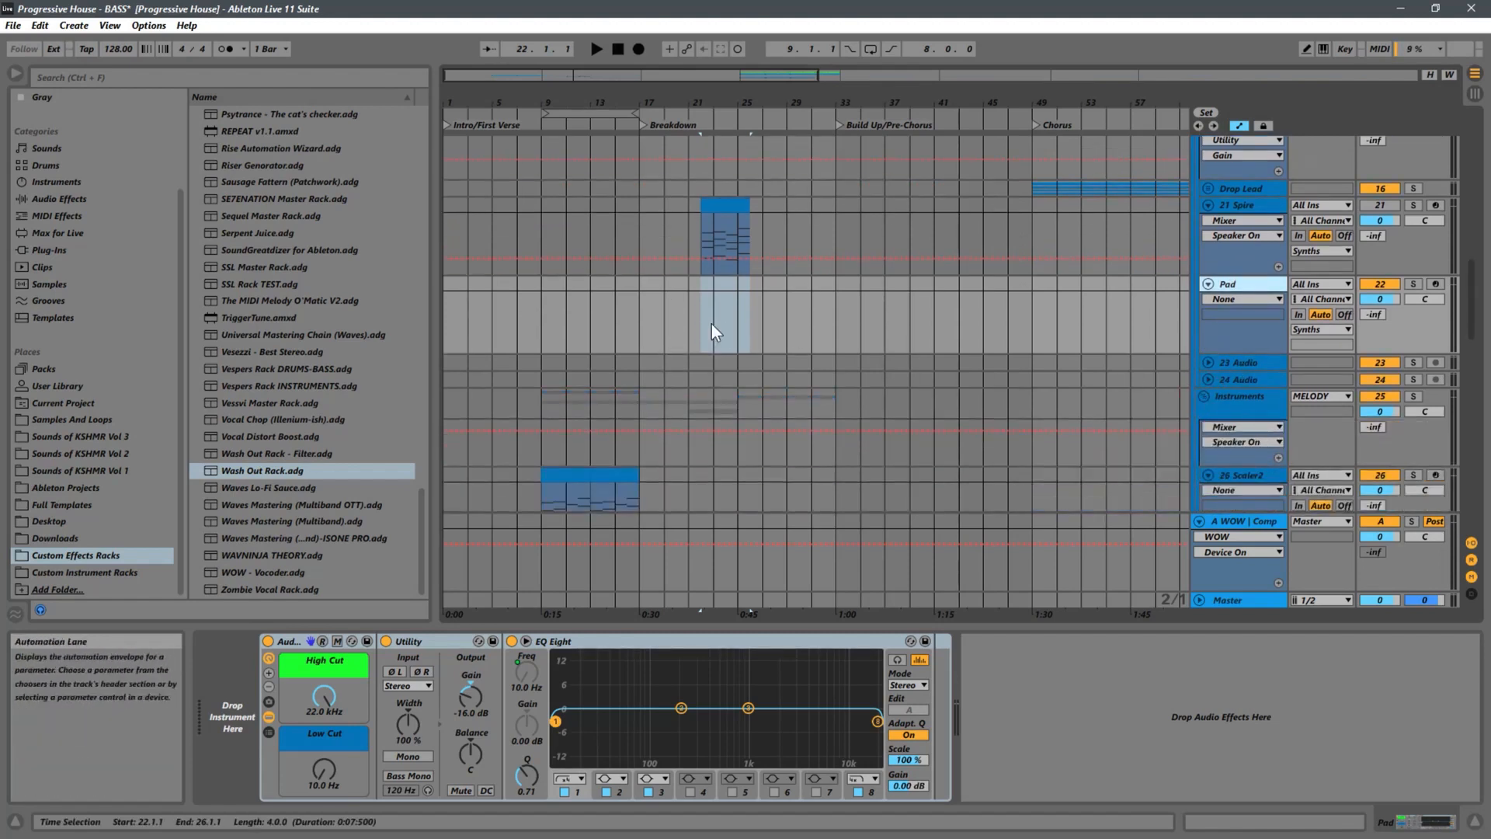
pyautogui.scroll(-8, 777, 334)
pyautogui.scroll(-7, 604, 376)
pyautogui.scroll(14, 572, 404)
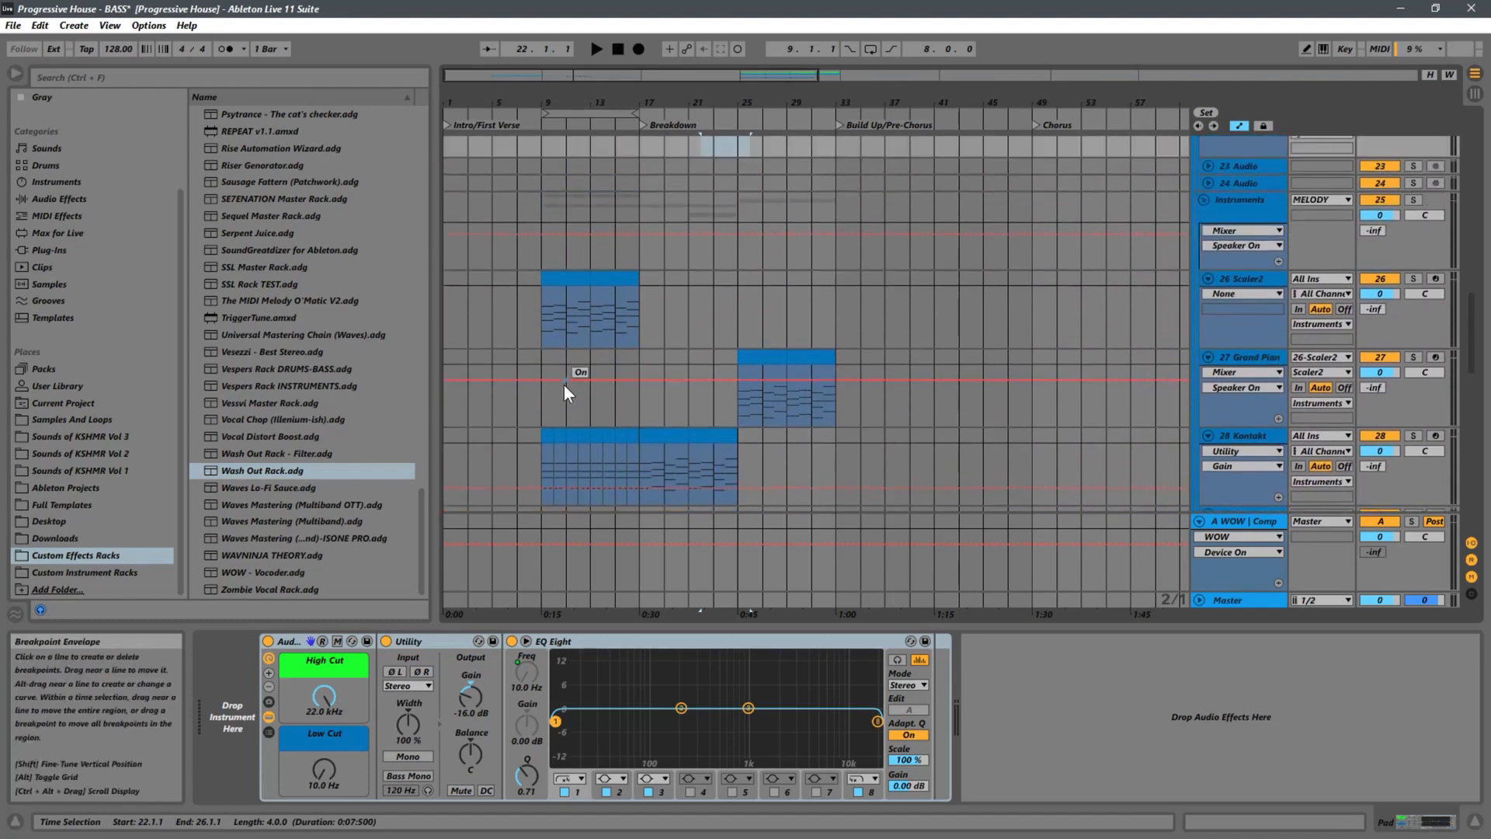
pyautogui.scroll(2, 564, 383)
pyautogui.click(450, 366)
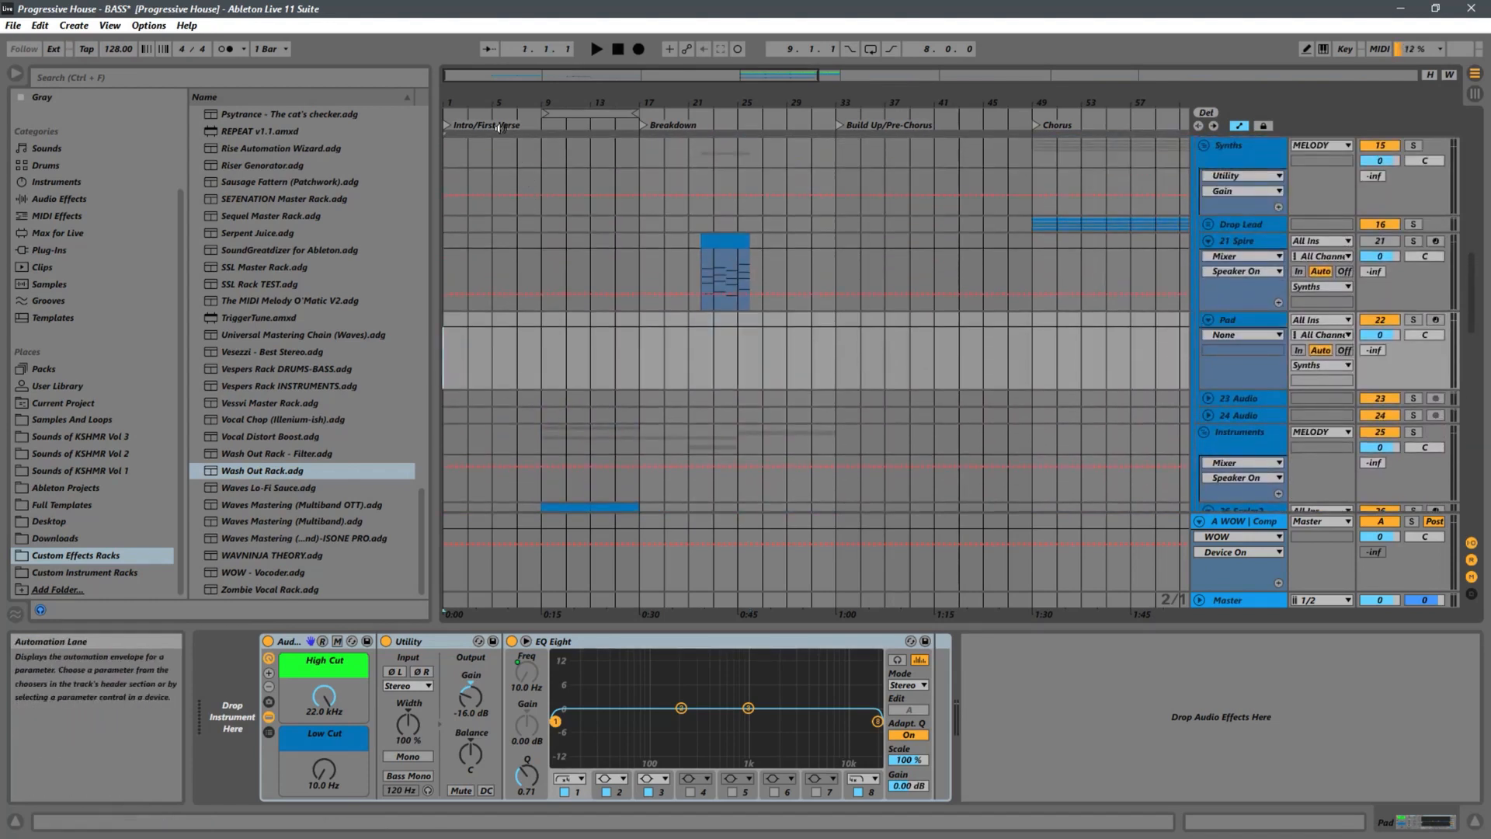
# Select the time range from bar 9 to bar 17 on the Pad track
pyautogui.click(550, 355)
pyautogui.scroll(-4, 619, 346)
pyautogui.moveTo(550, 287); pyautogui.dragTo(630, 268)
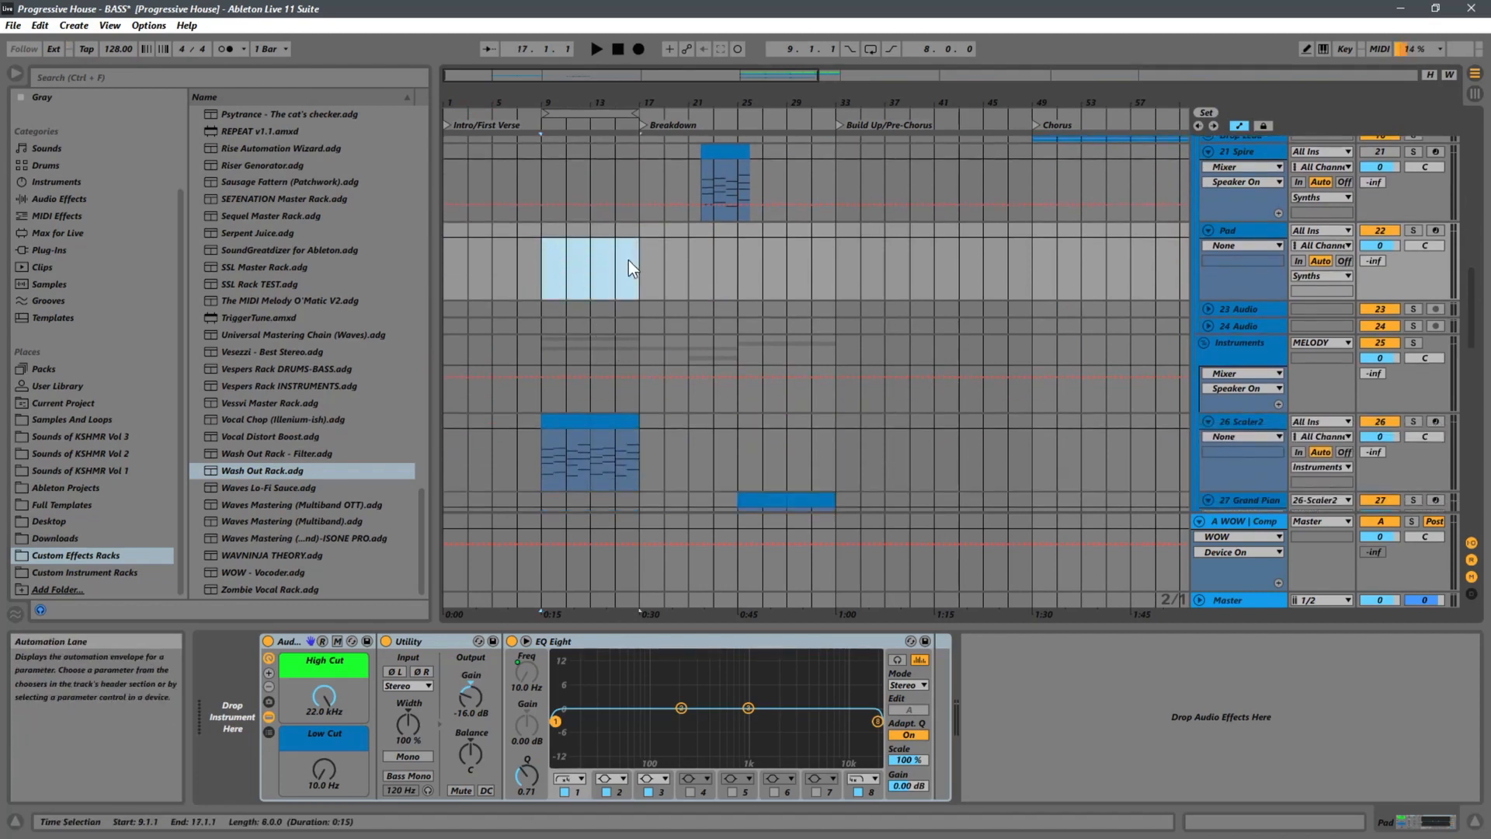
pyautogui.click(454, 270)
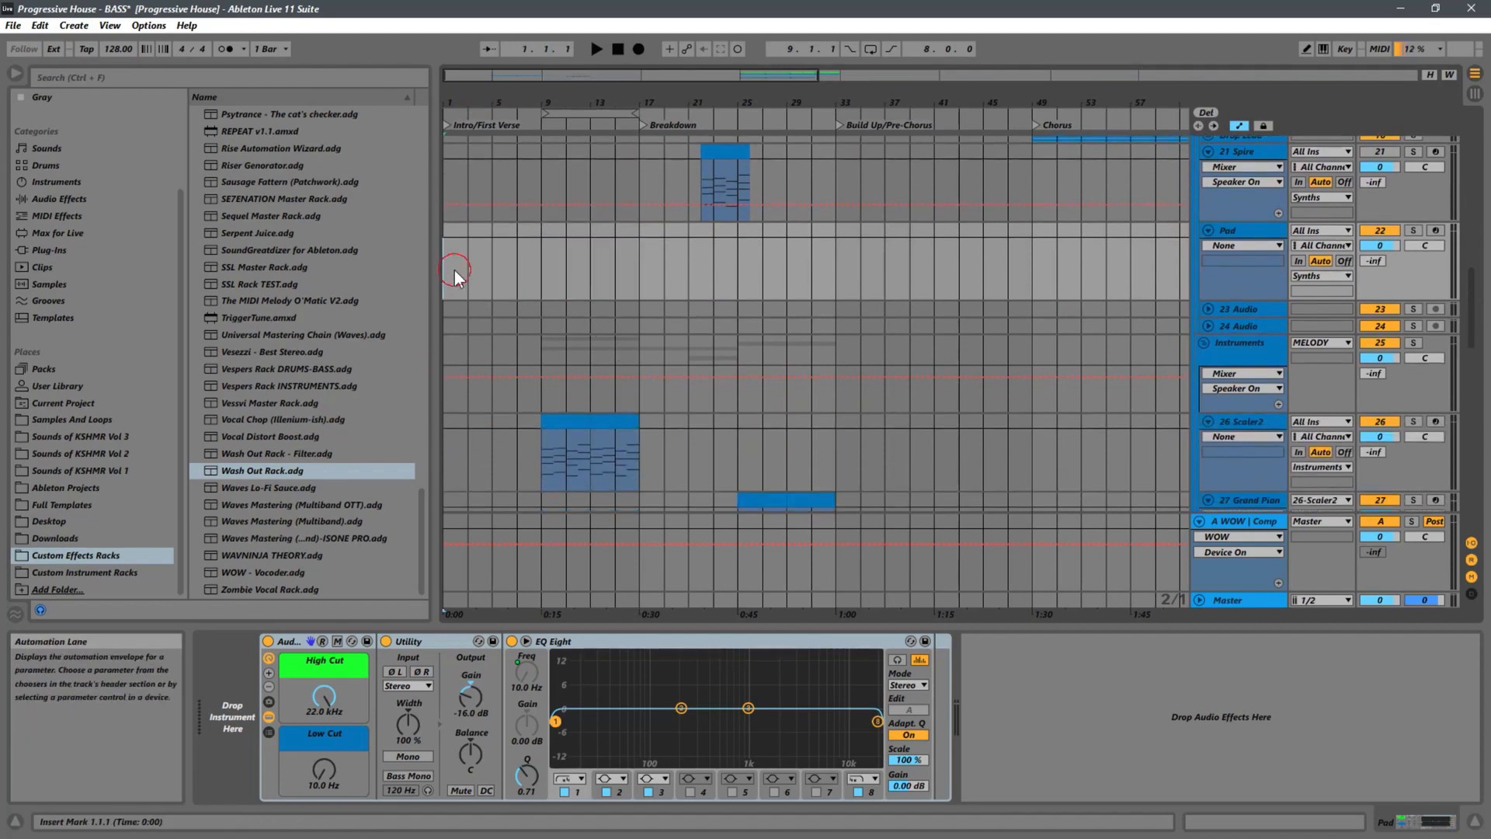
pyautogui.moveTo(451, 274); pyautogui.dragTo(645, 243)
pyautogui.click(543, 267)
pyautogui.click(542, 239)
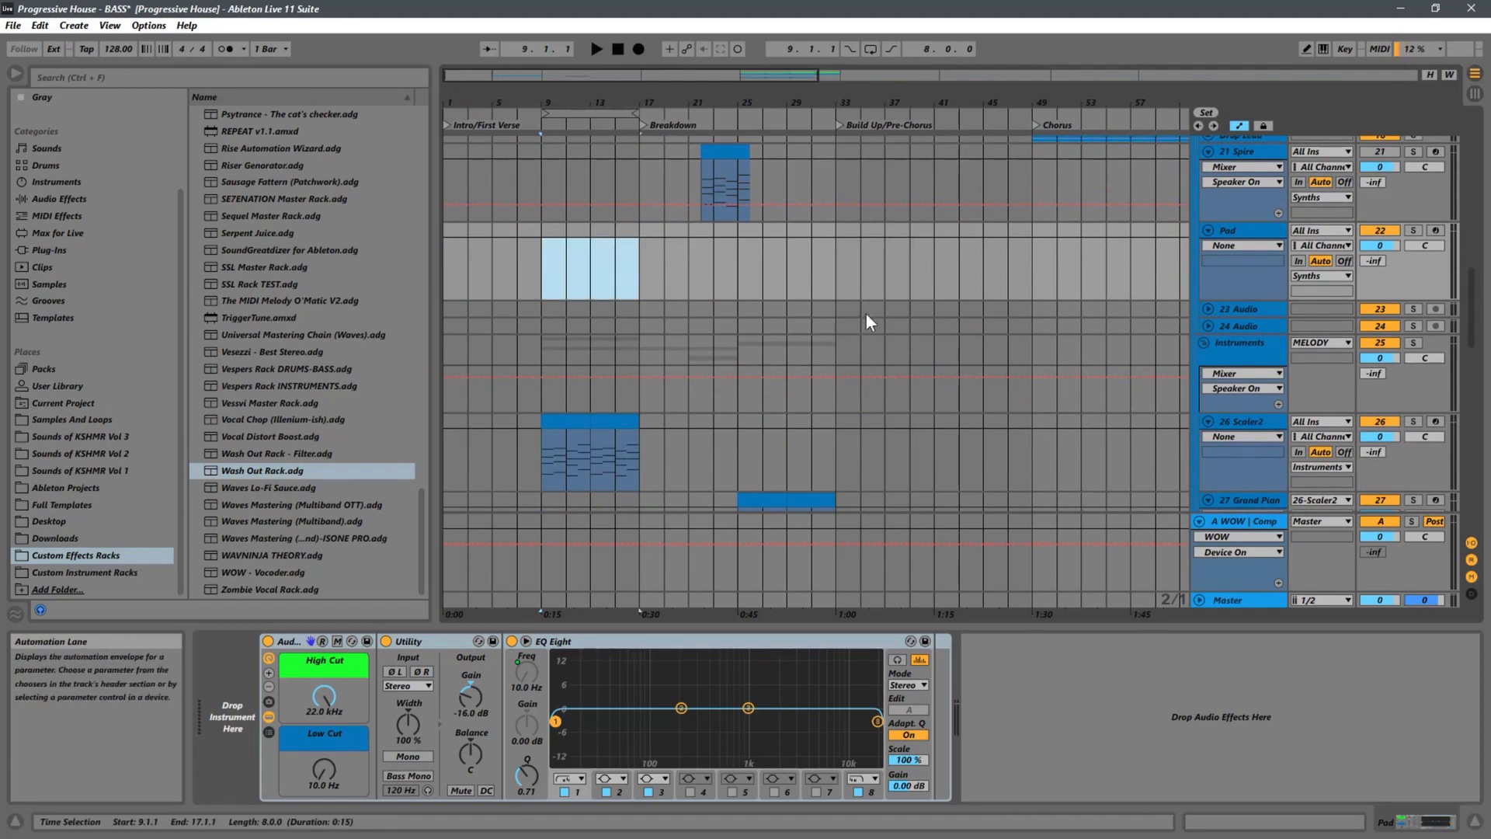
# Copy the Scaler2 clip at bar 9 to the same position on the Pad track and duplicate it to bar 13
pyautogui.click(564, 427)
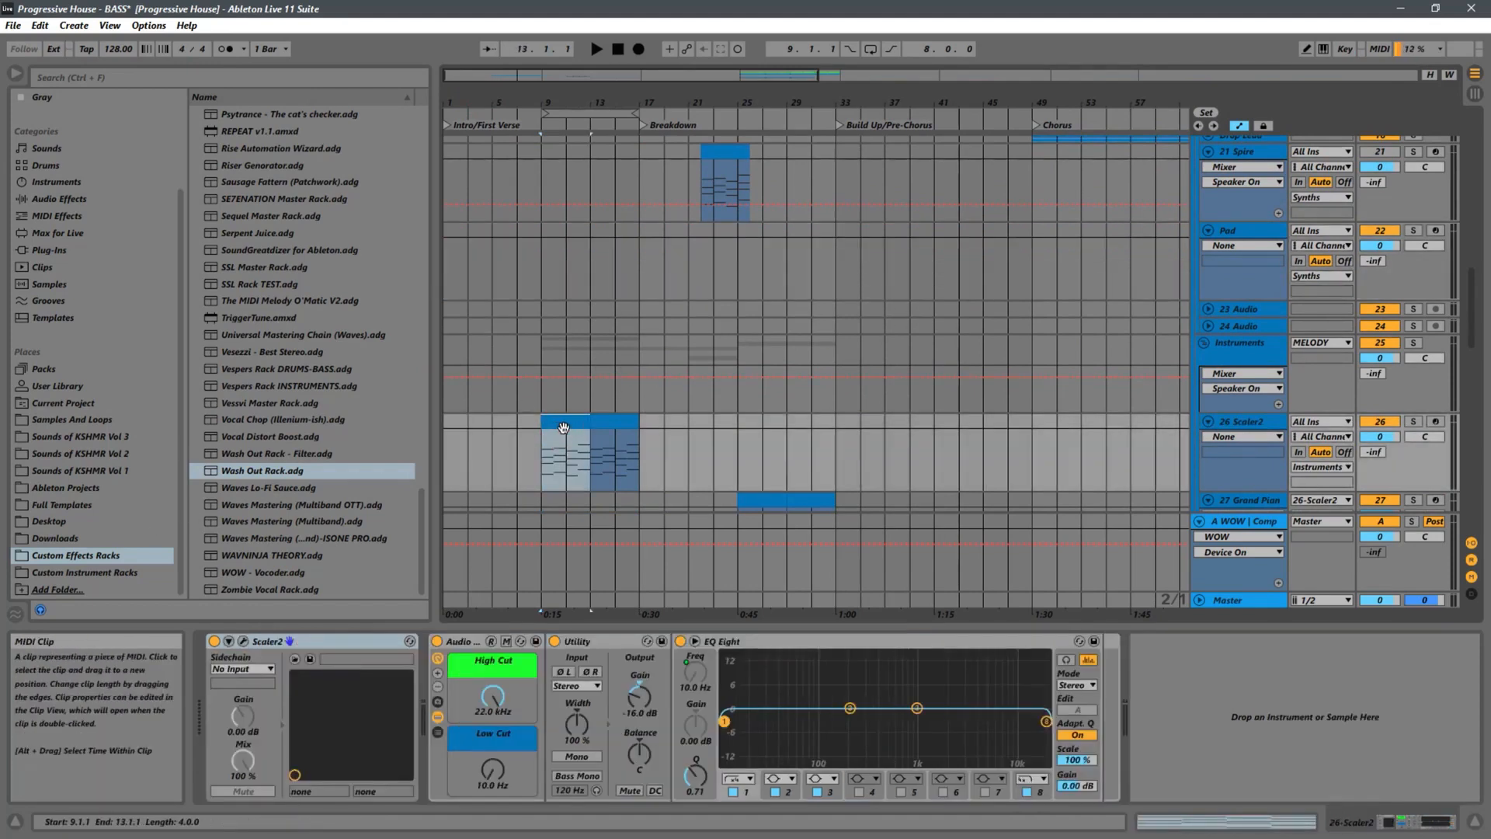
pyautogui.doubleClick(563, 427)
pyautogui.moveTo(564, 427); pyautogui.dragTo(572, 264)
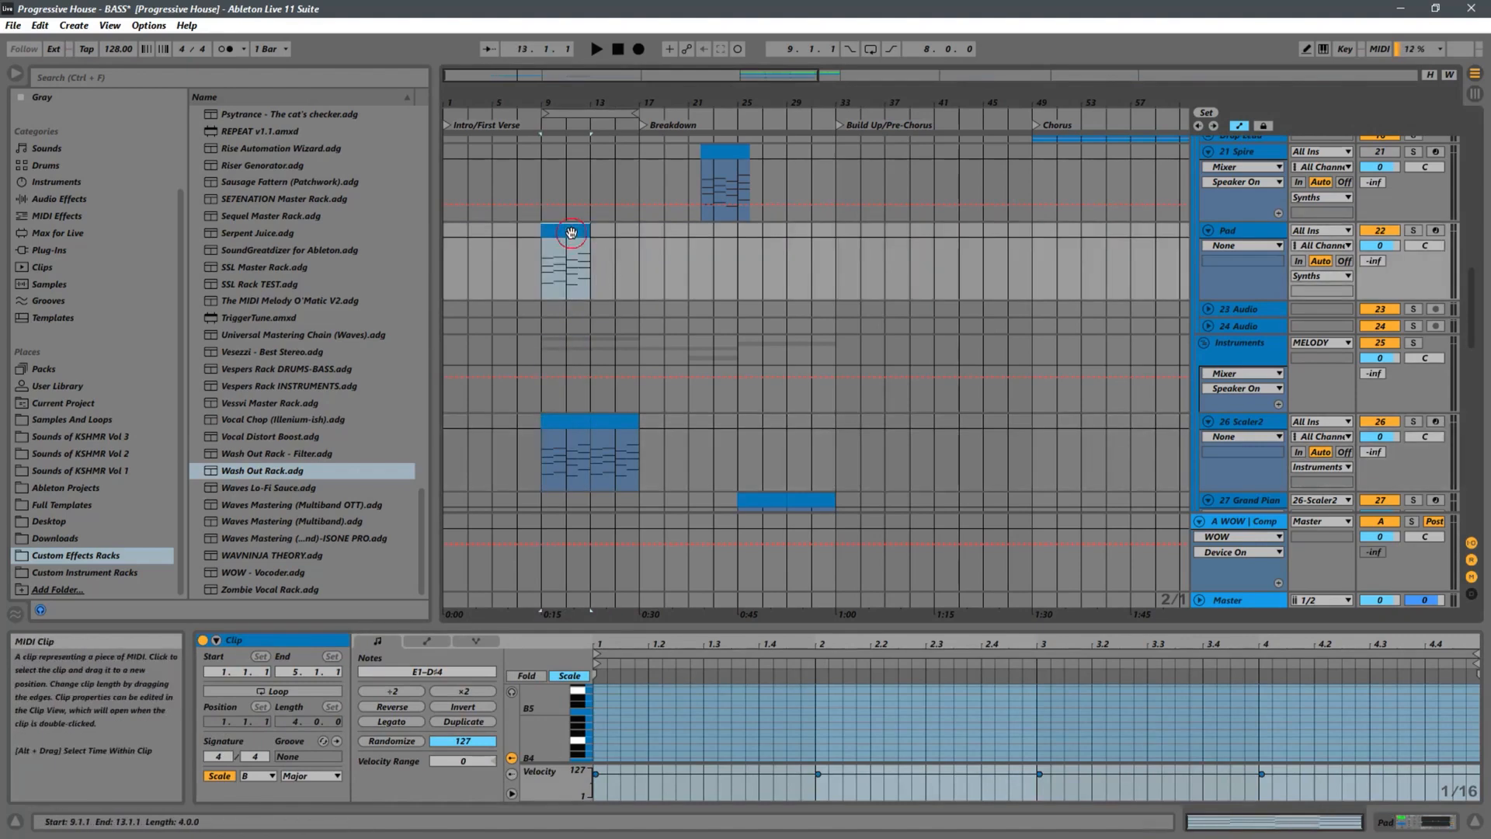
pyautogui.hotkey('ctrl', 'd')
# Load the Spectrasonics Omnisphere plug-in as the instrument on the Pad track, ahead of its effects
pyautogui.click(1235, 230)
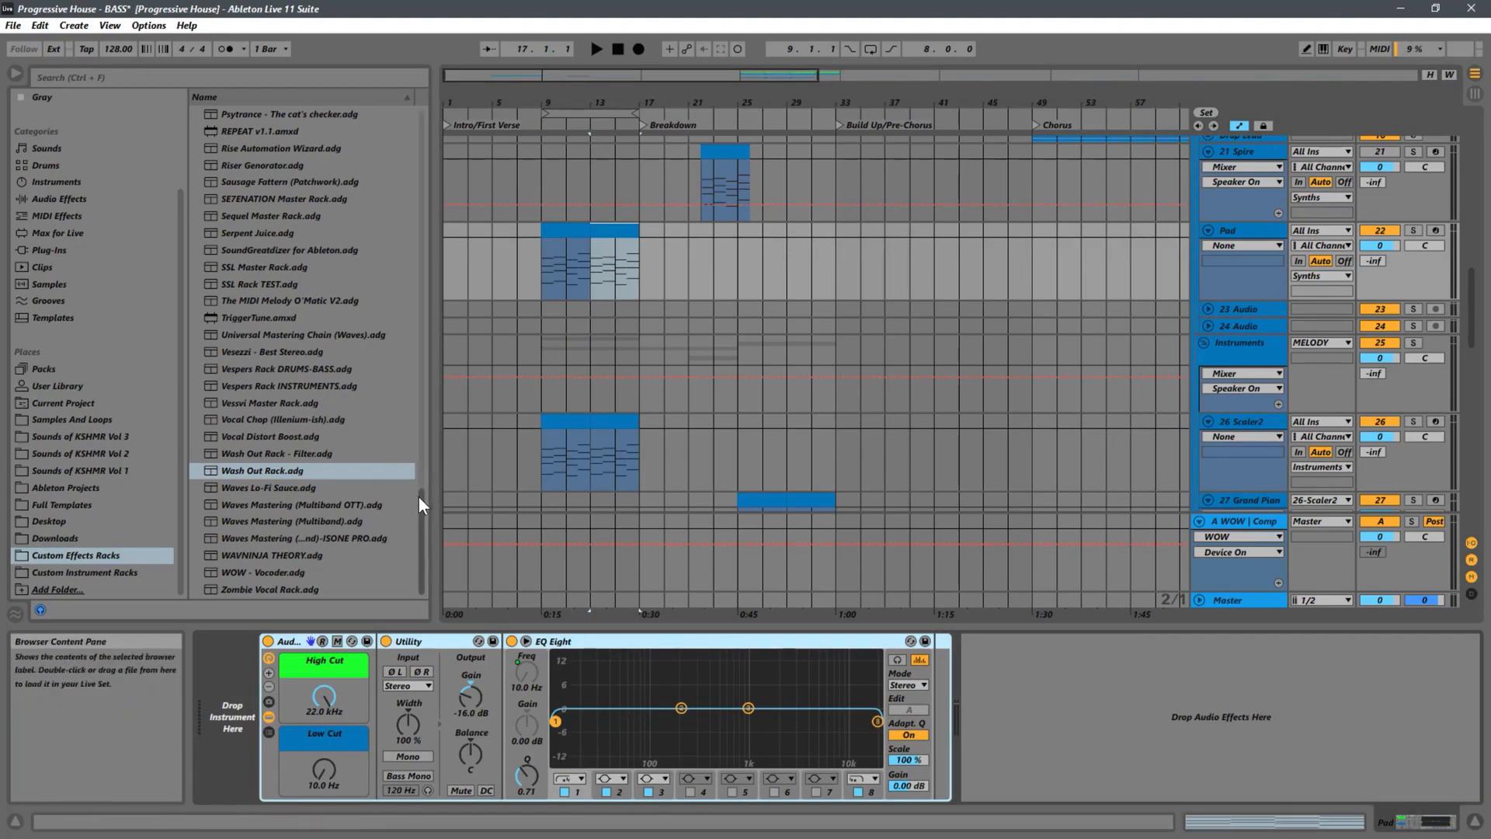
pyautogui.moveTo(418, 496); pyautogui.dragTo(418, 105)
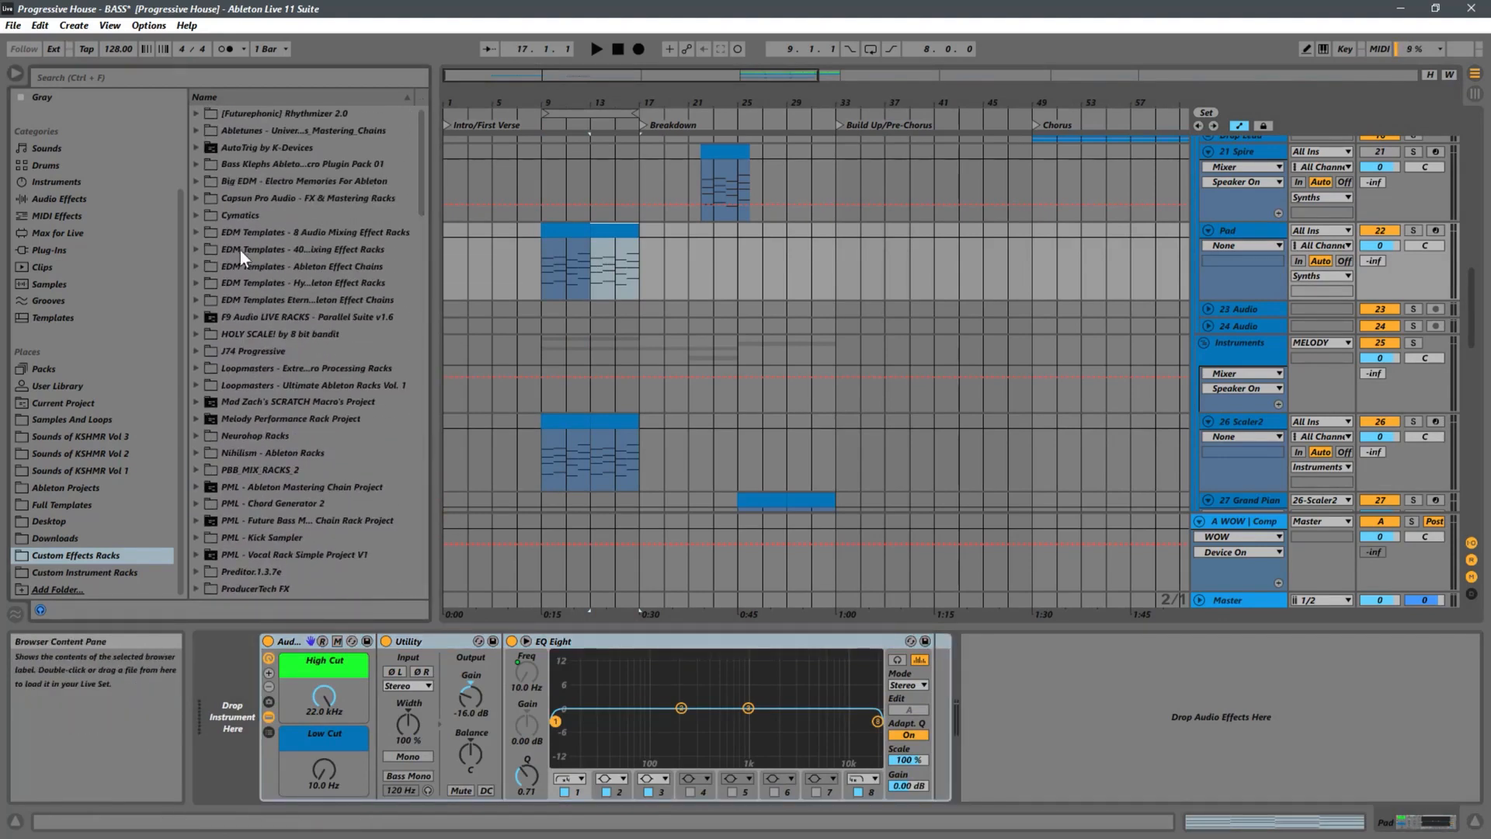
pyautogui.click(46, 251)
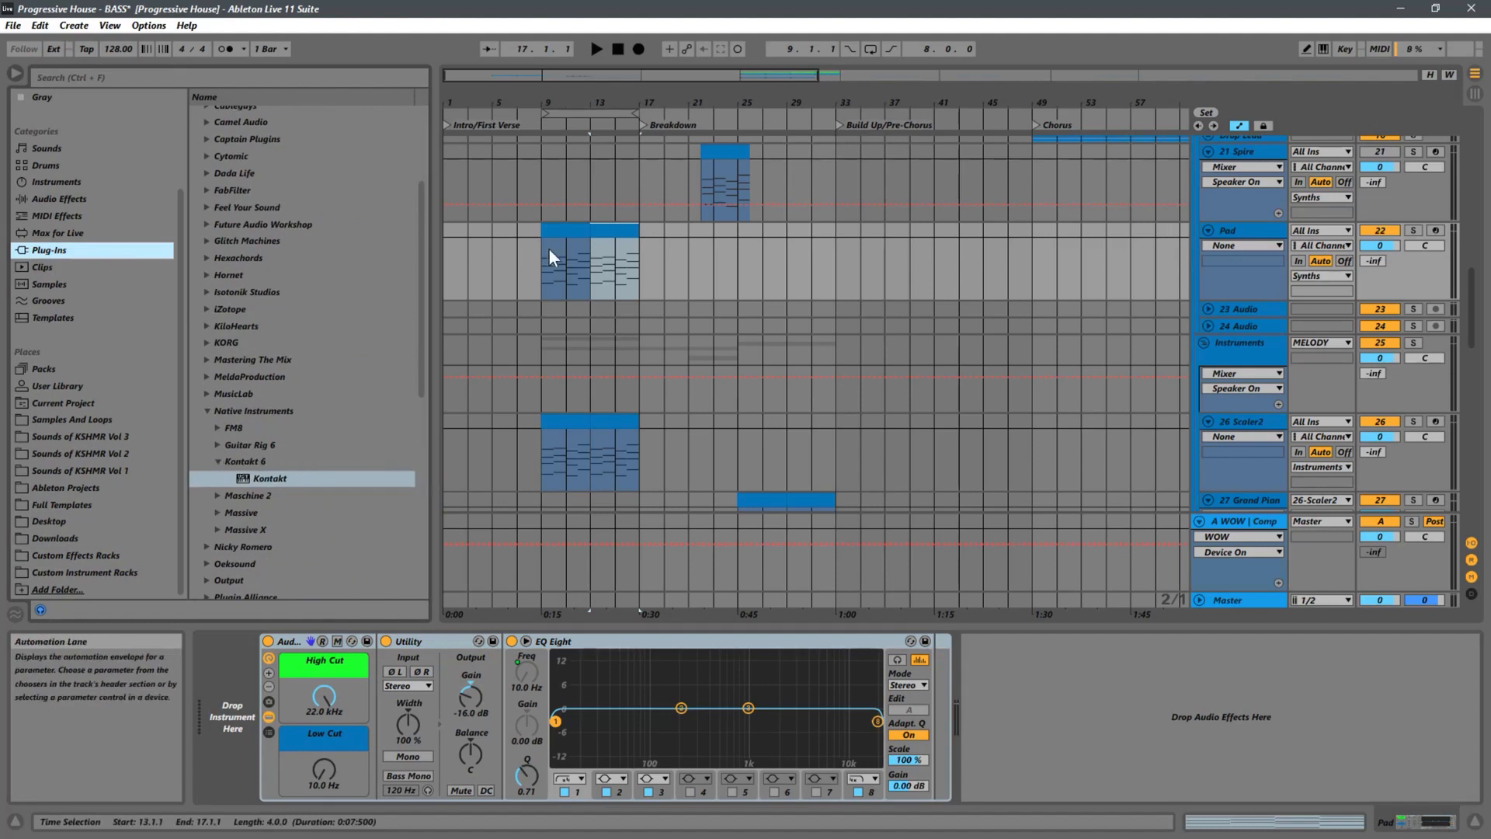
pyautogui.click(218, 461)
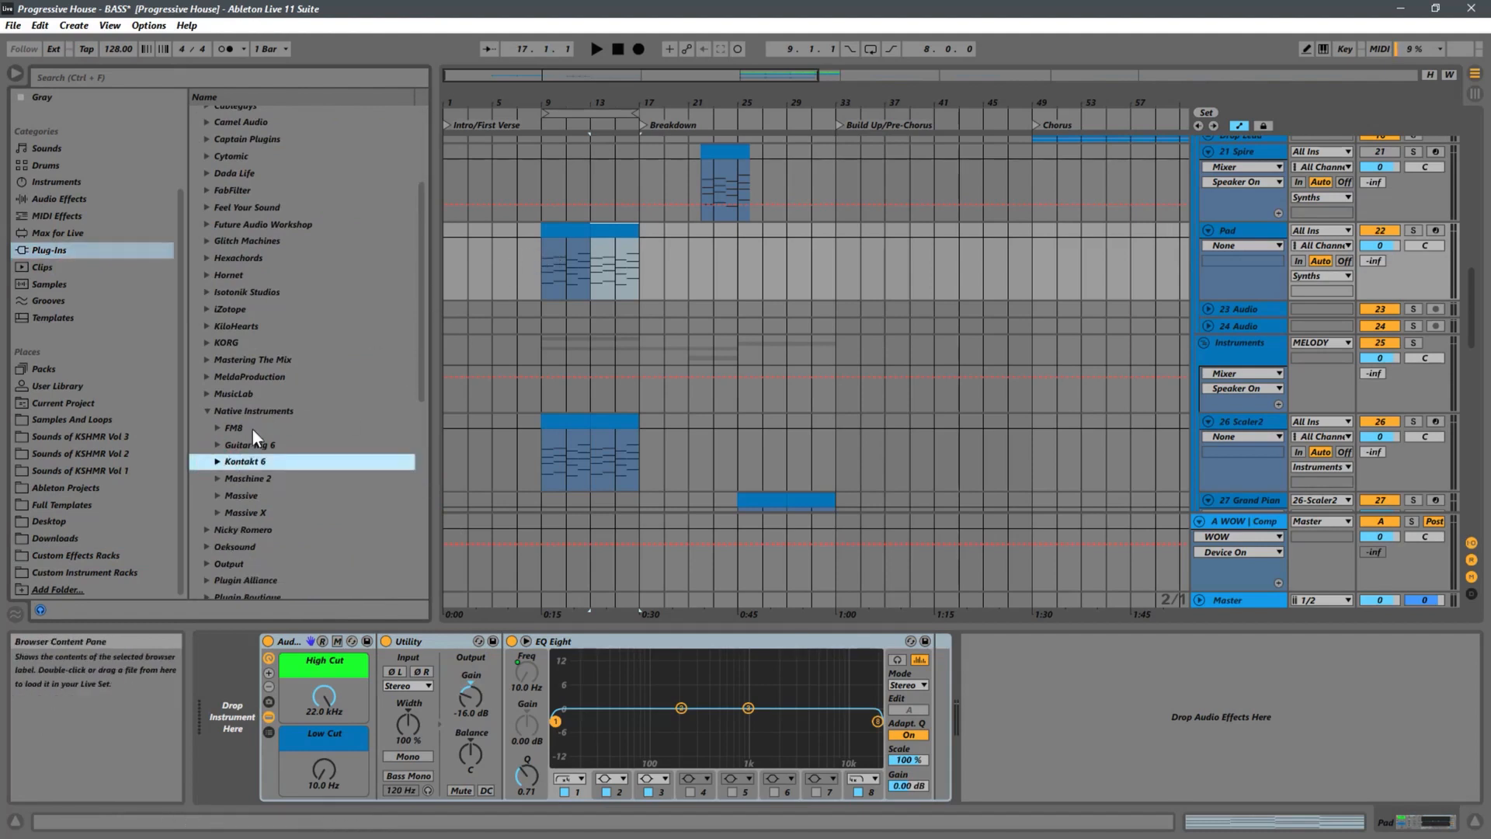
pyautogui.click(205, 410)
pyautogui.scroll(-3, 370, 415)
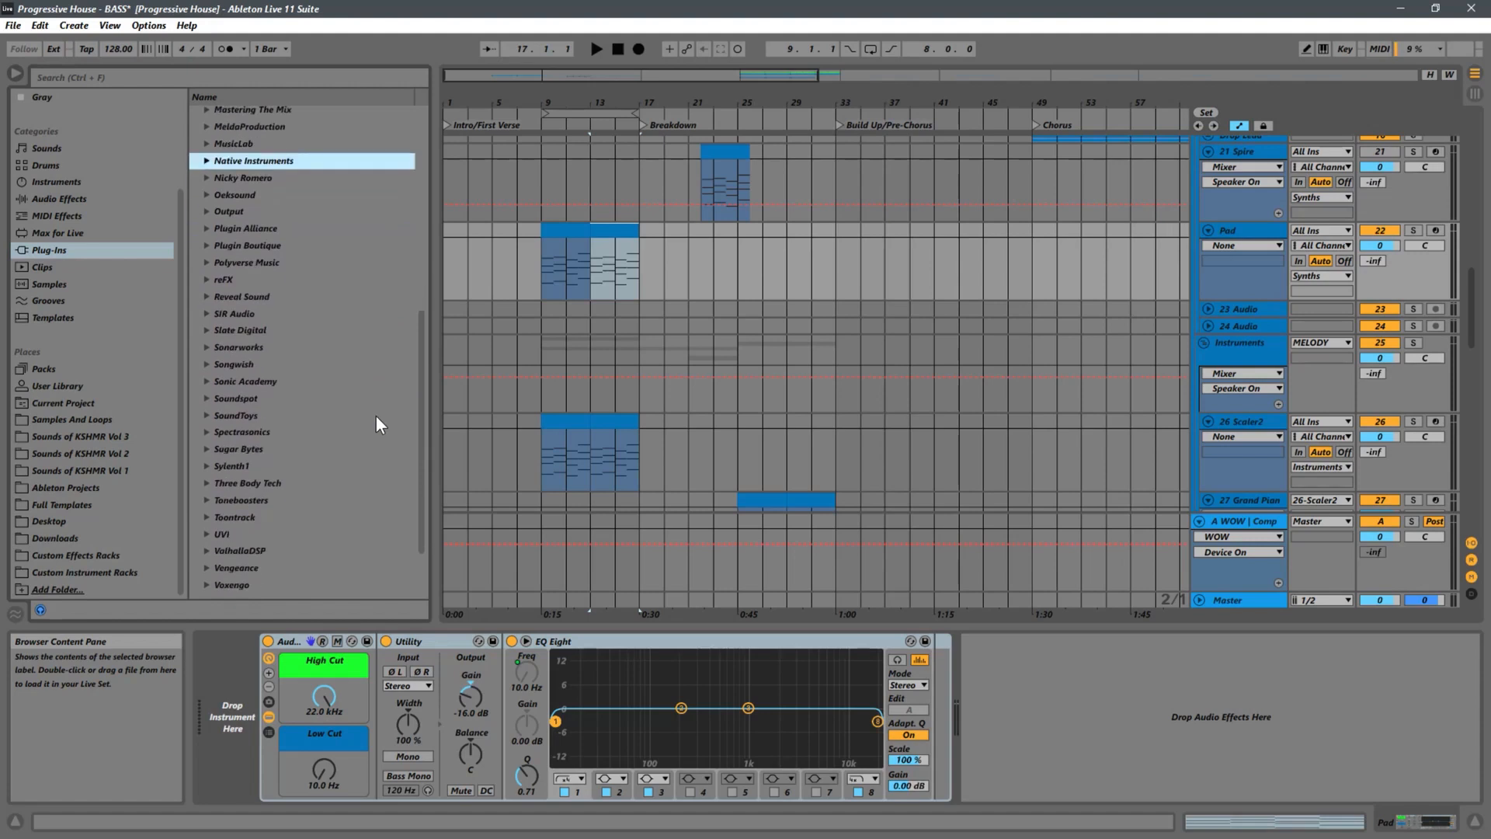
pyautogui.scroll(-3, 388, 361)
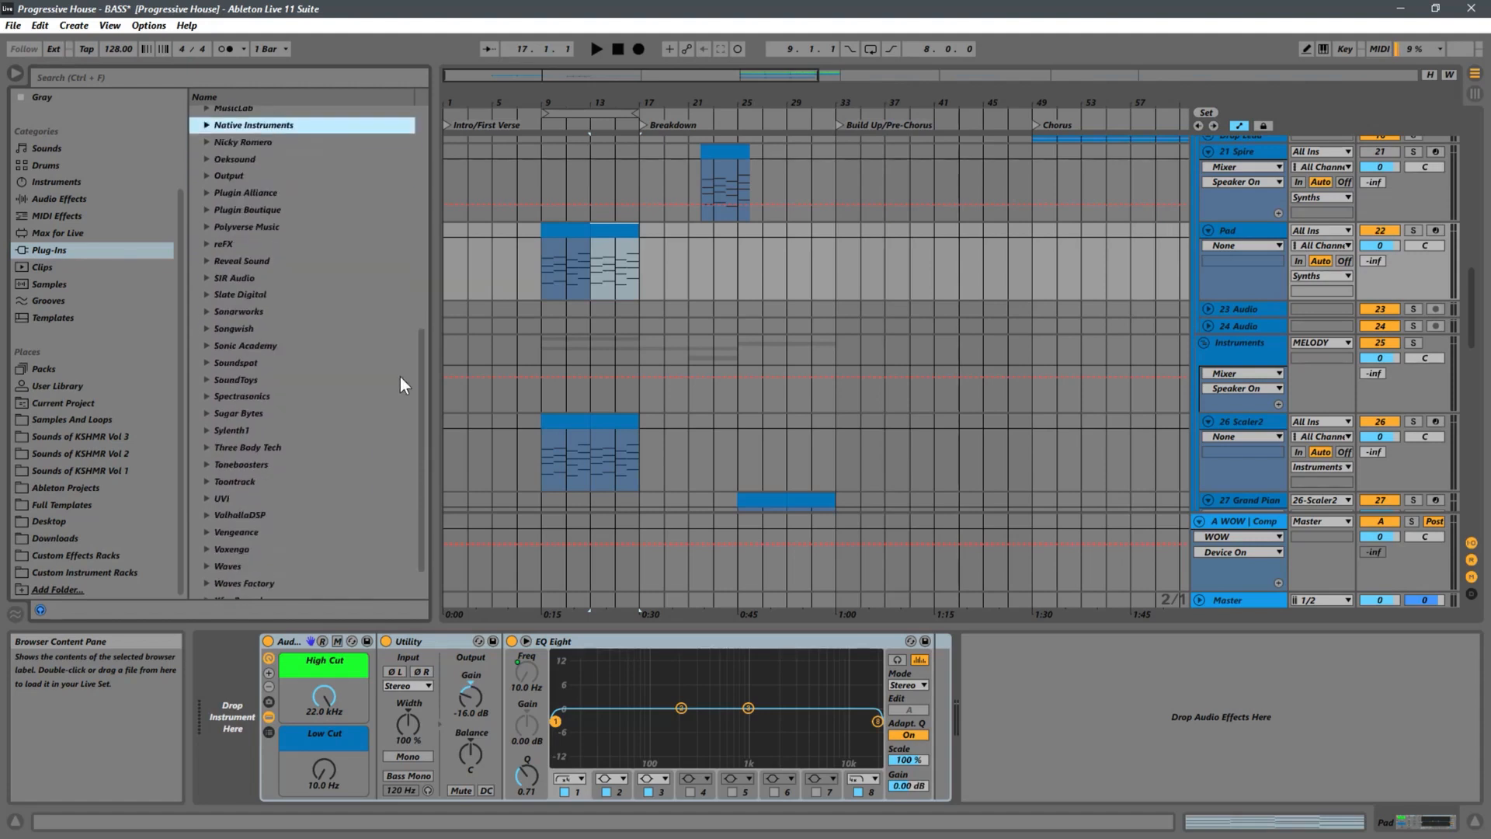
pyautogui.click(239, 396)
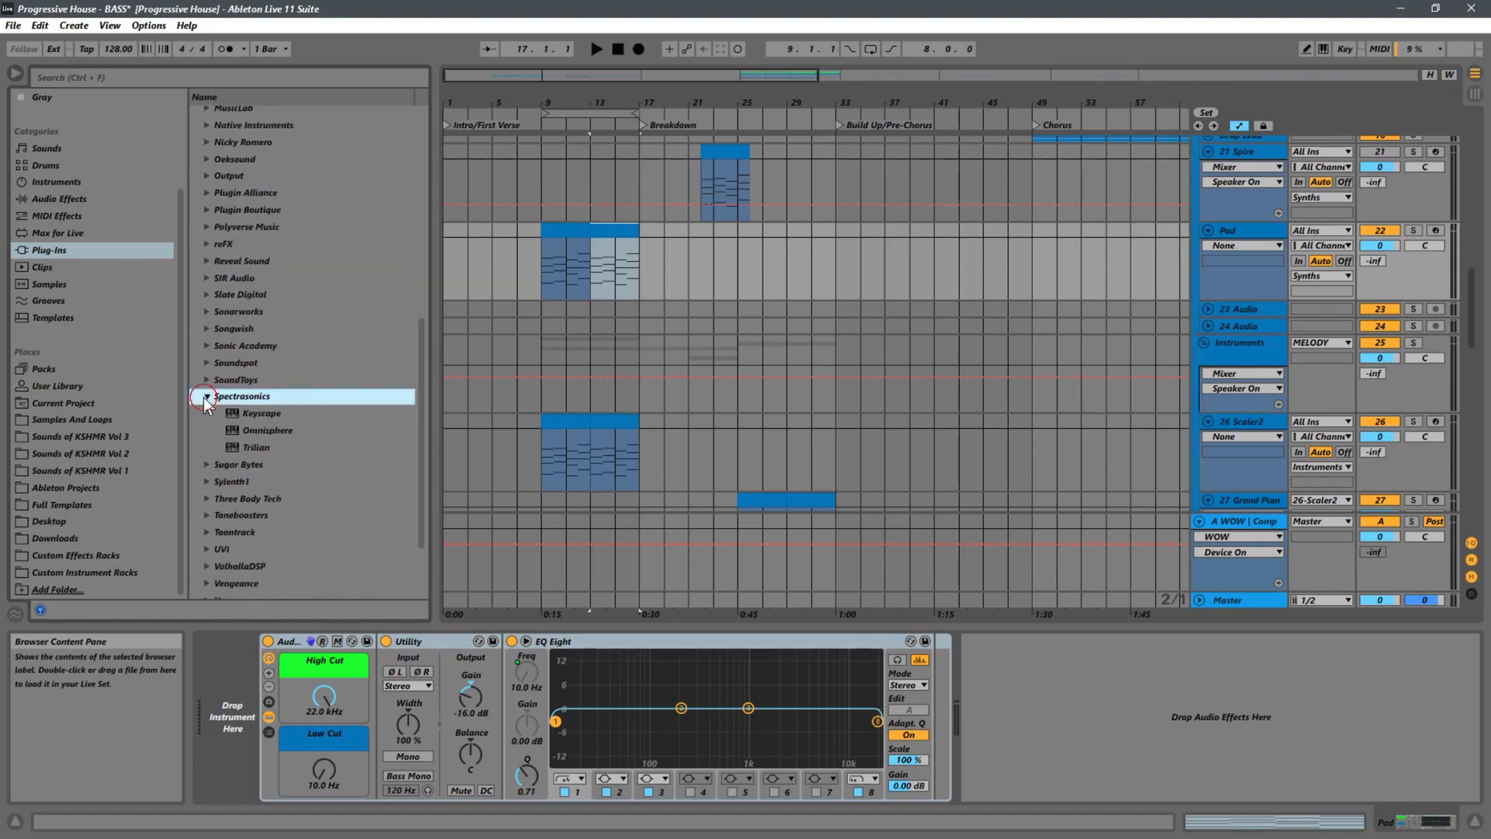
pyautogui.moveTo(241, 427); pyautogui.dragTo(265, 689)
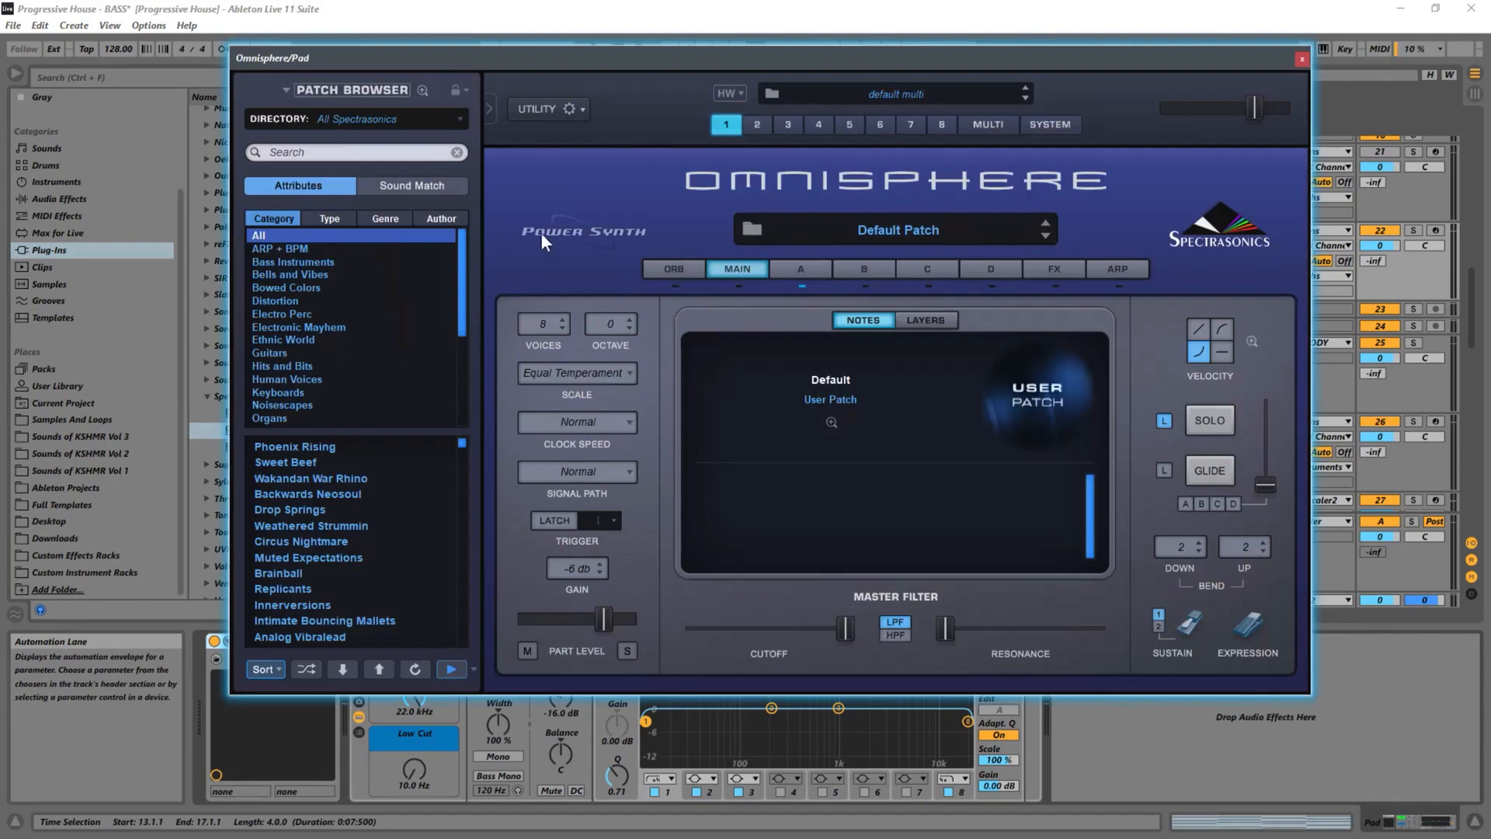
# Solo the Pad track and place the insert marker at bar 9, keeping the Omnisphere window out of the way
pyautogui.moveTo(471, 51); pyautogui.dragTo(888, 380)
pyautogui.click(1410, 233)
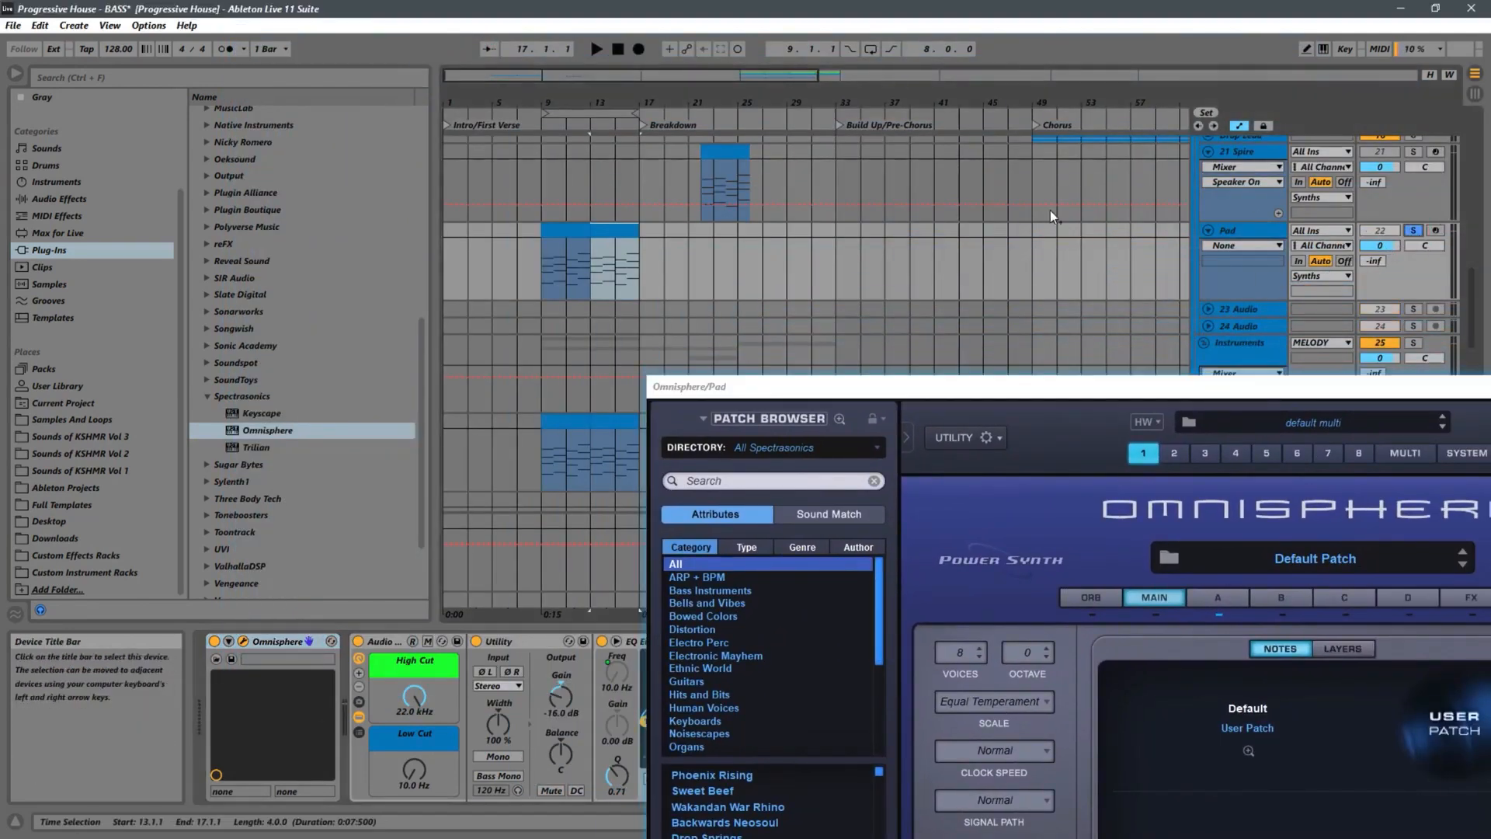
pyautogui.click(536, 269)
pyautogui.click(937, 397)
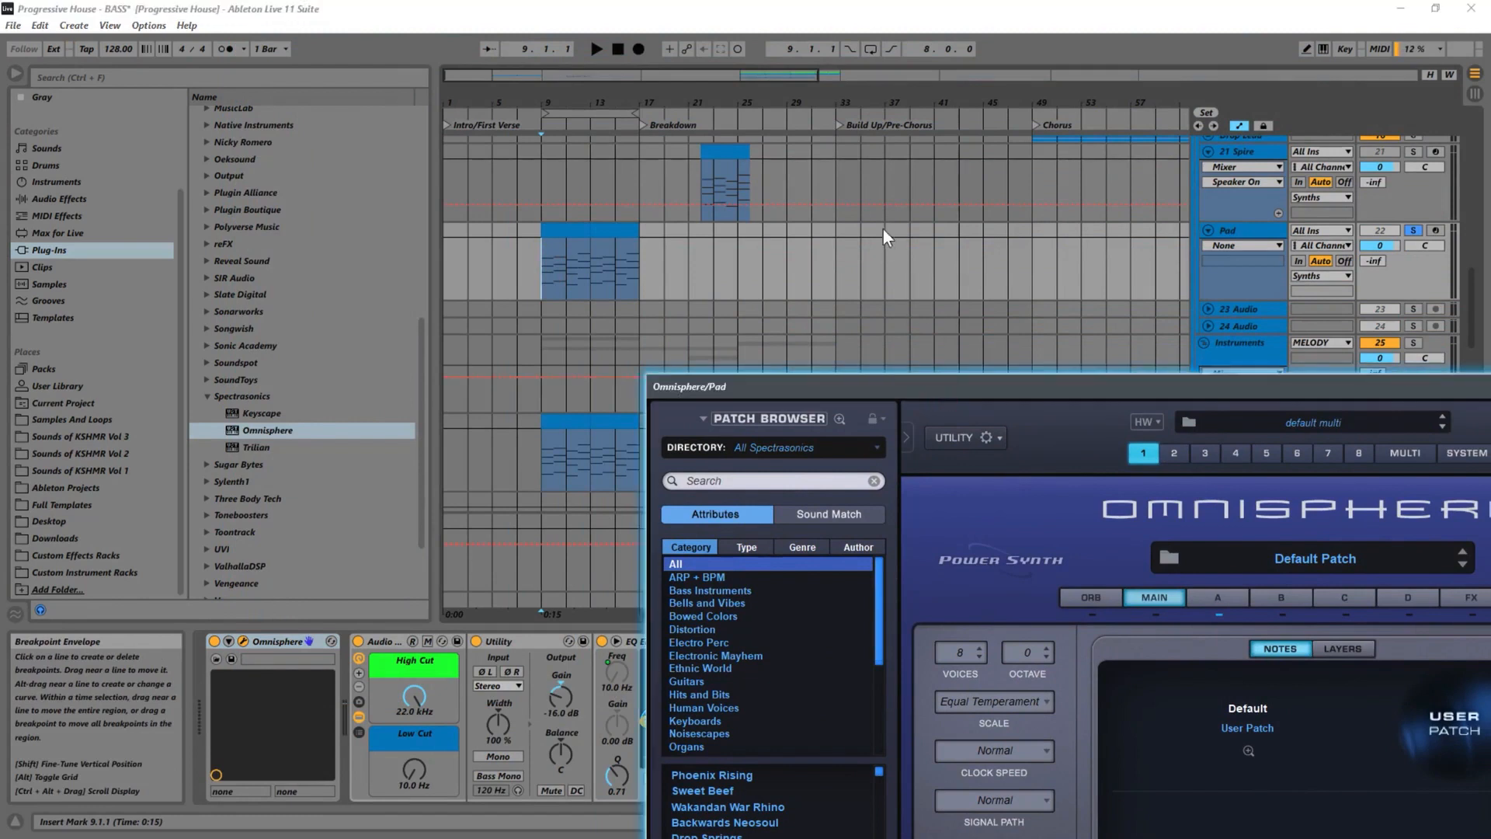
# Filter Omnisphere's patches to the Pads + Strings category, shuffle the list, and load the Eternal Evolution DR patch
pyautogui.moveTo(1012, 388); pyautogui.dragTo(826, 189)
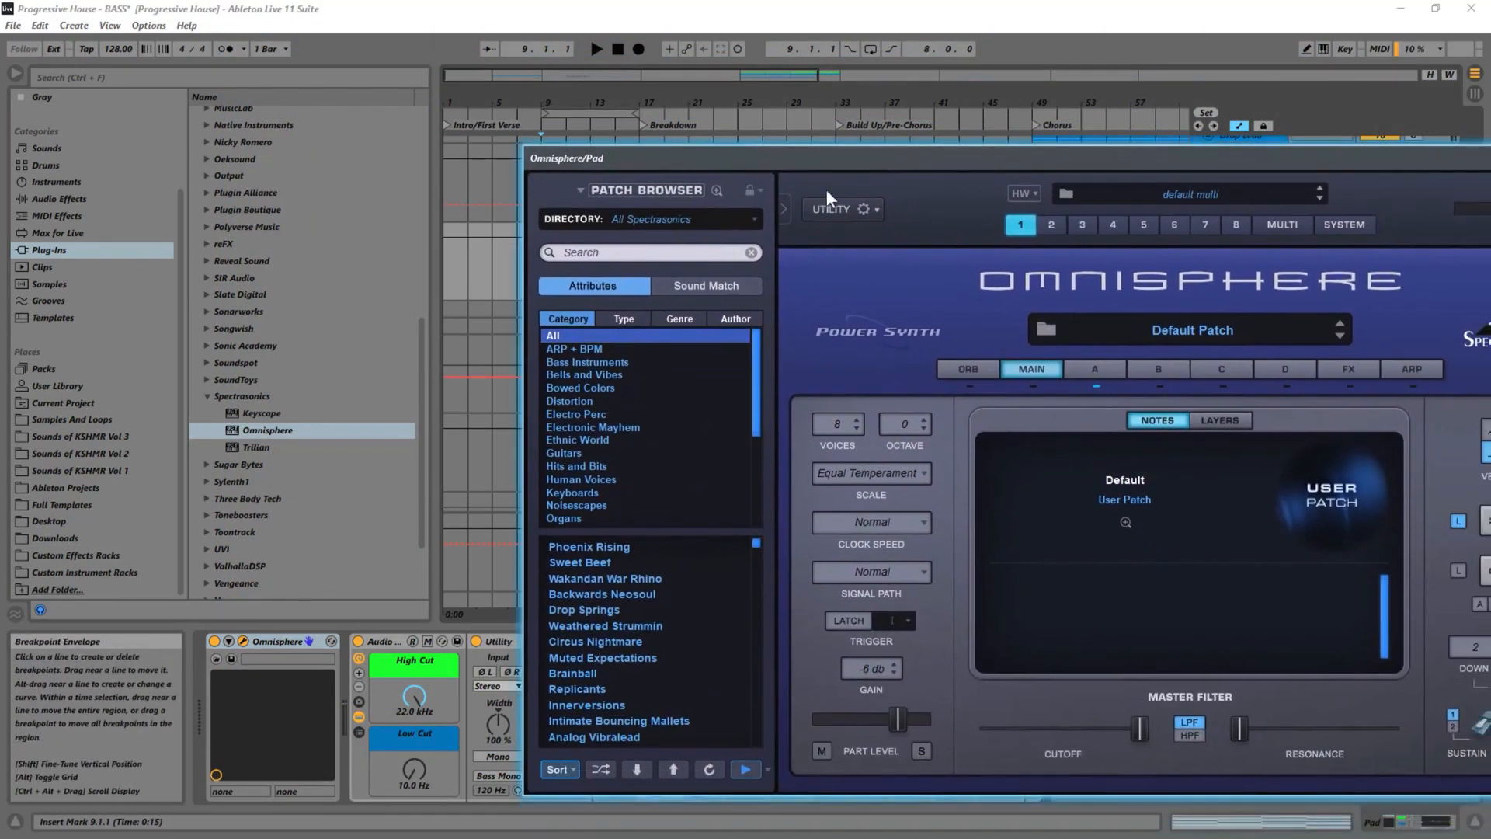
pyautogui.moveTo(755, 348); pyautogui.dragTo(761, 387)
pyautogui.click(583, 452)
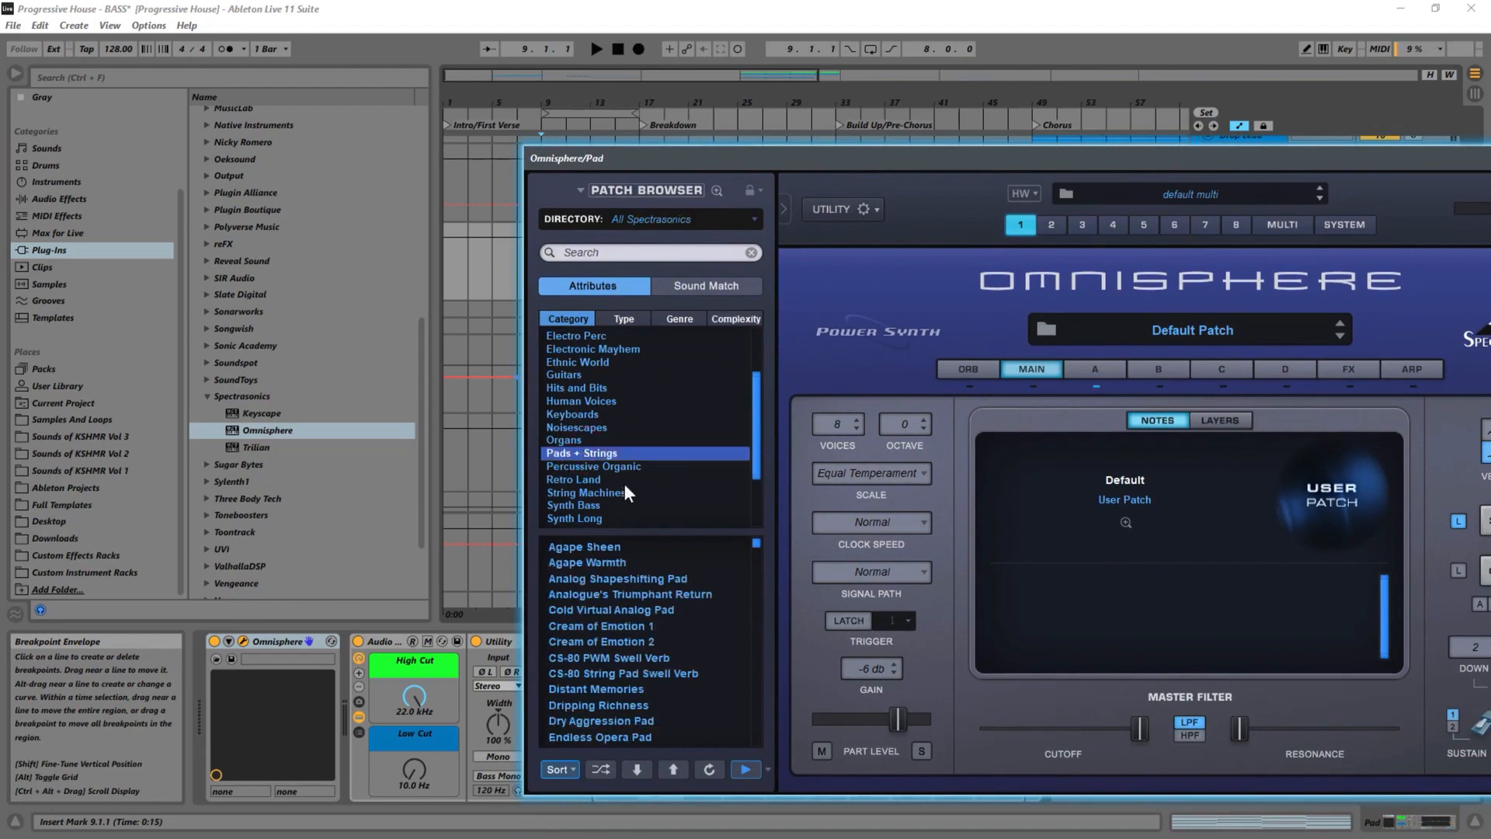
pyautogui.click(602, 765)
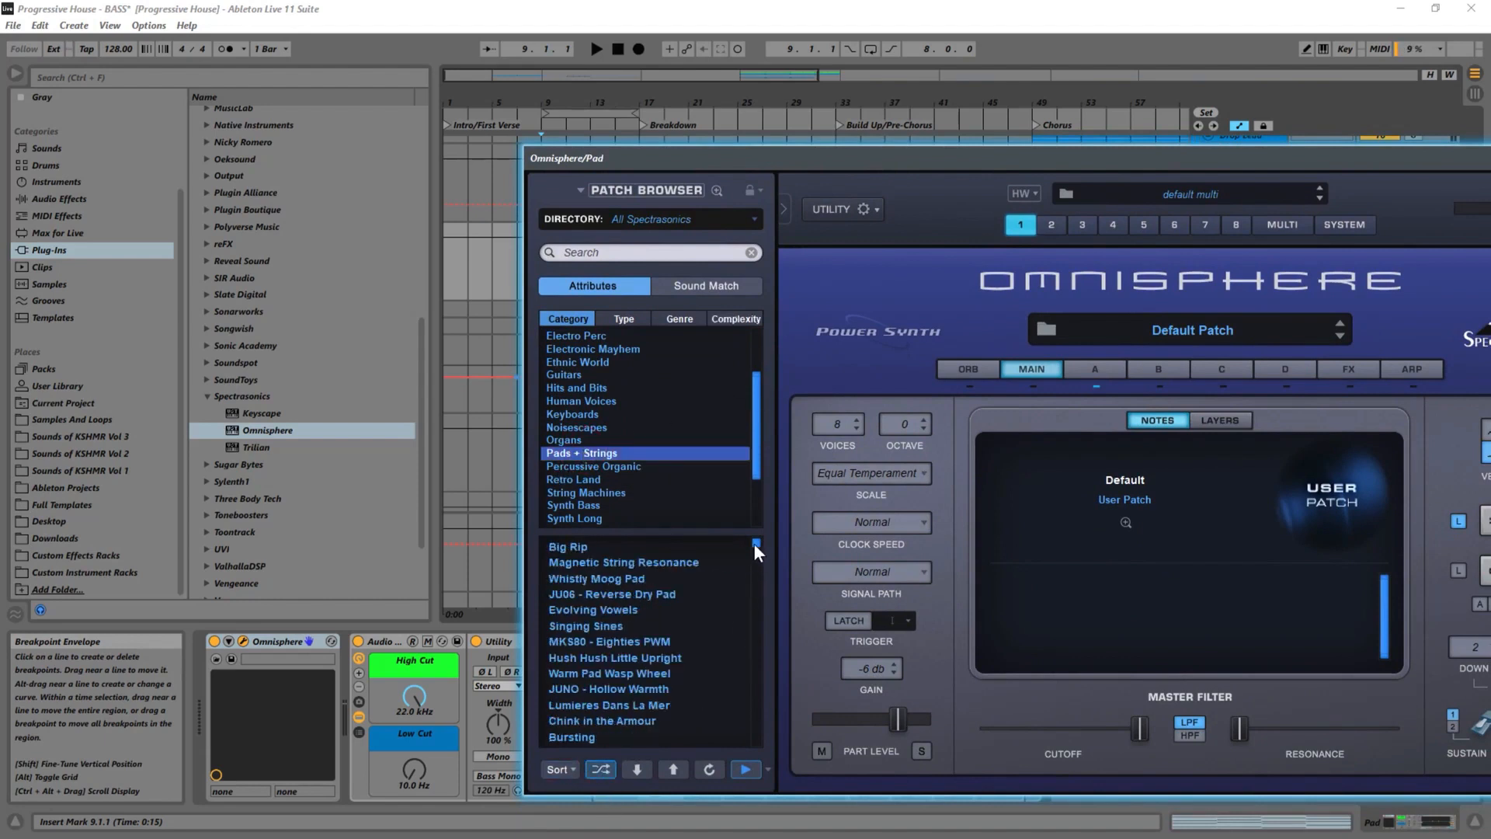
pyautogui.moveTo(753, 543); pyautogui.dragTo(758, 608)
pyautogui.click(616, 642)
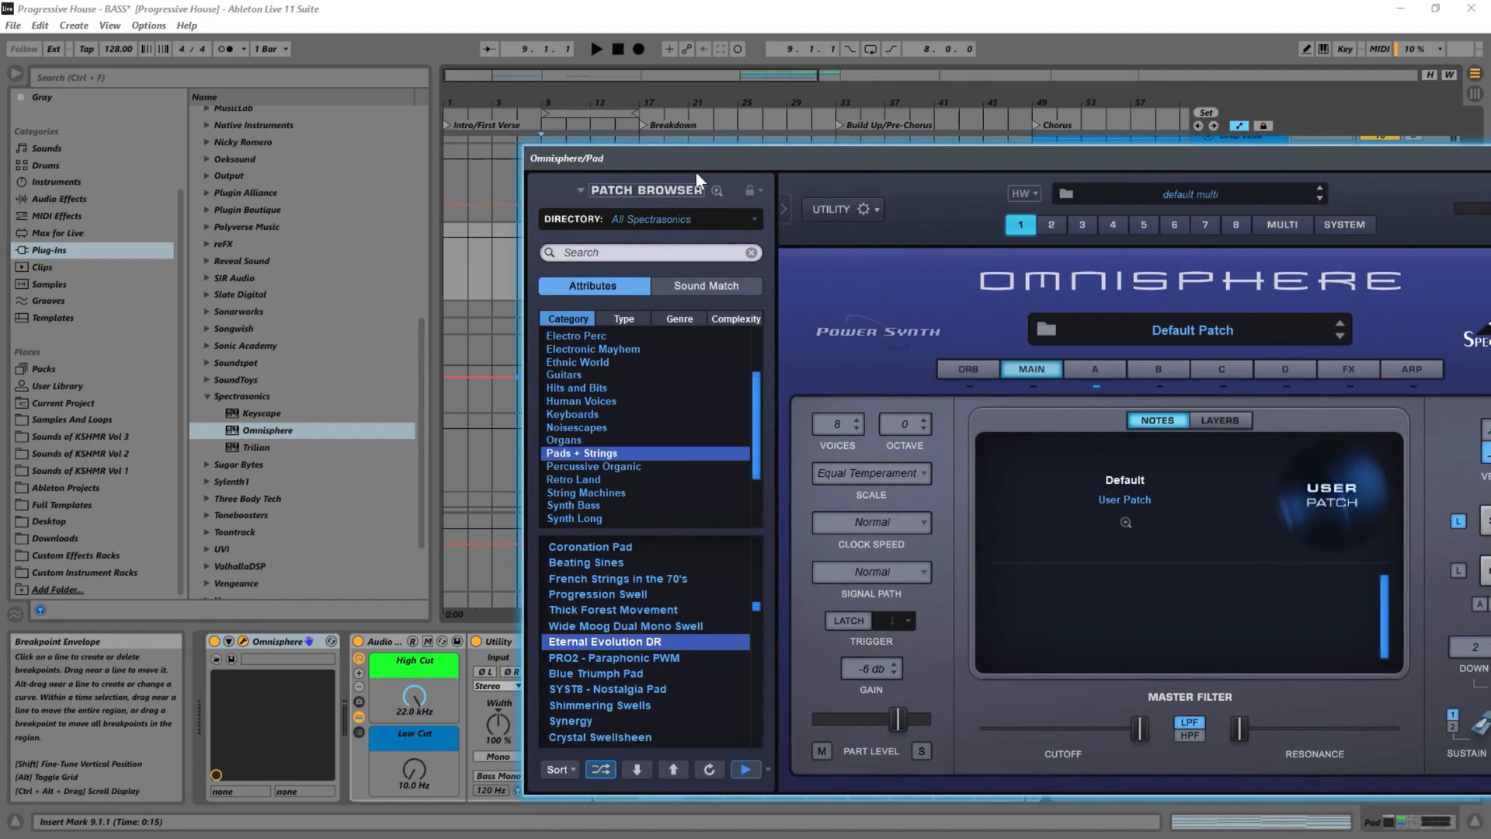
# Play the soloed Pad track from bar 9 to audition the chords with the new patch
pyautogui.moveTo(656, 158); pyautogui.dragTo(903, 126)
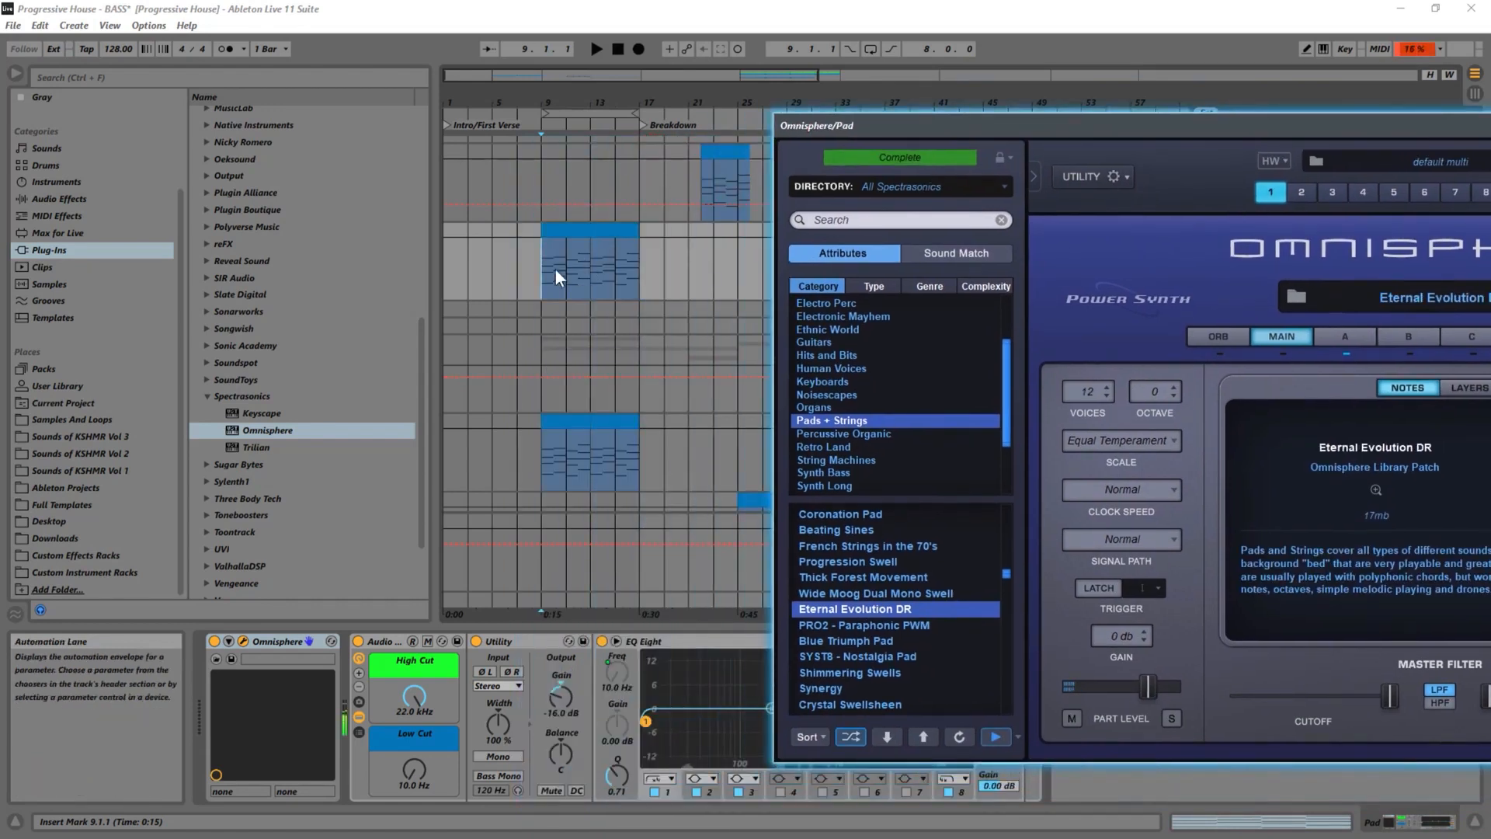
pyautogui.press('space')
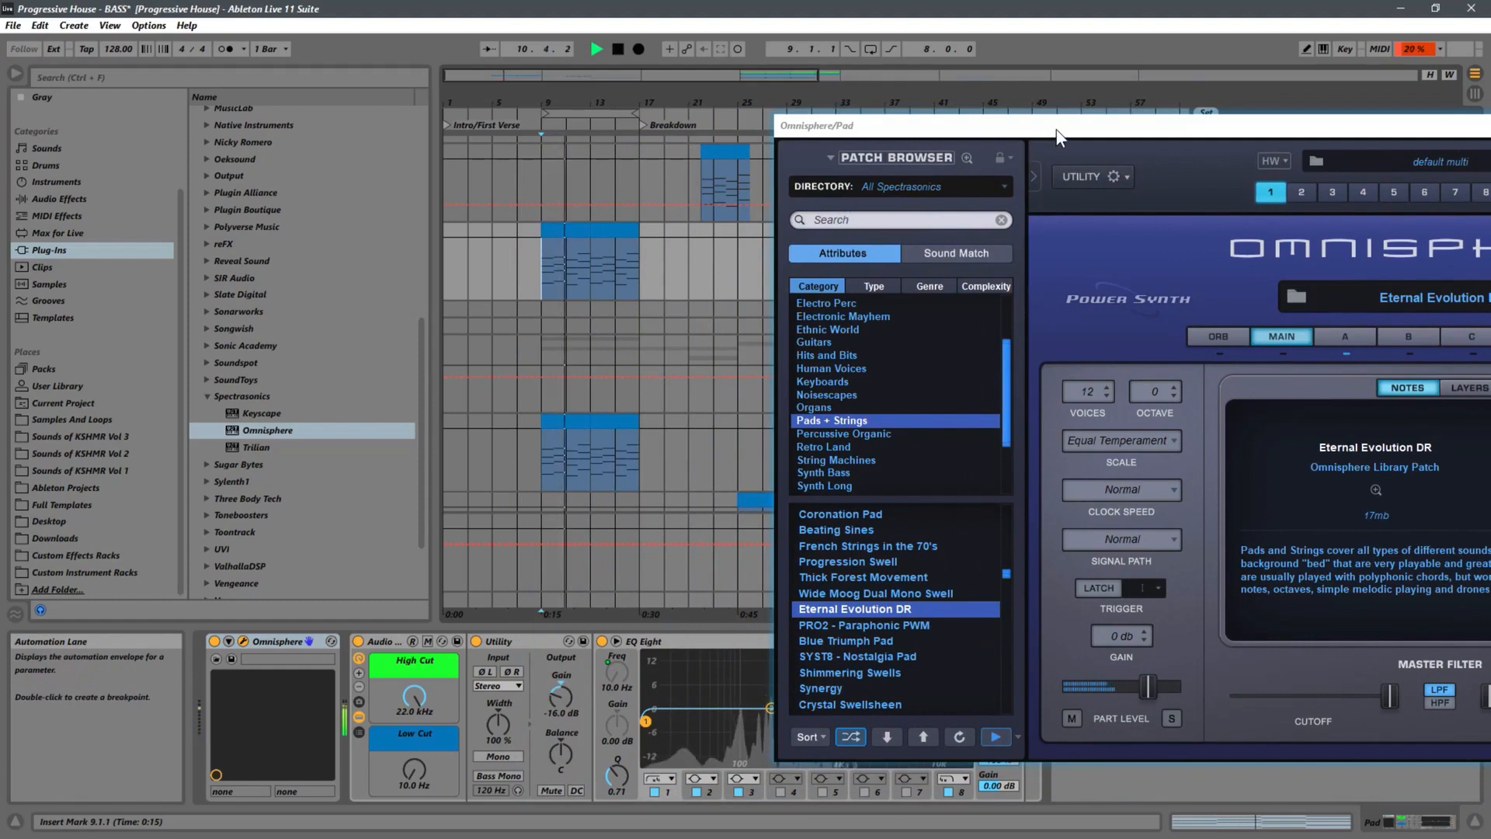
pyautogui.moveTo(1058, 137); pyautogui.dragTo(434, 562)
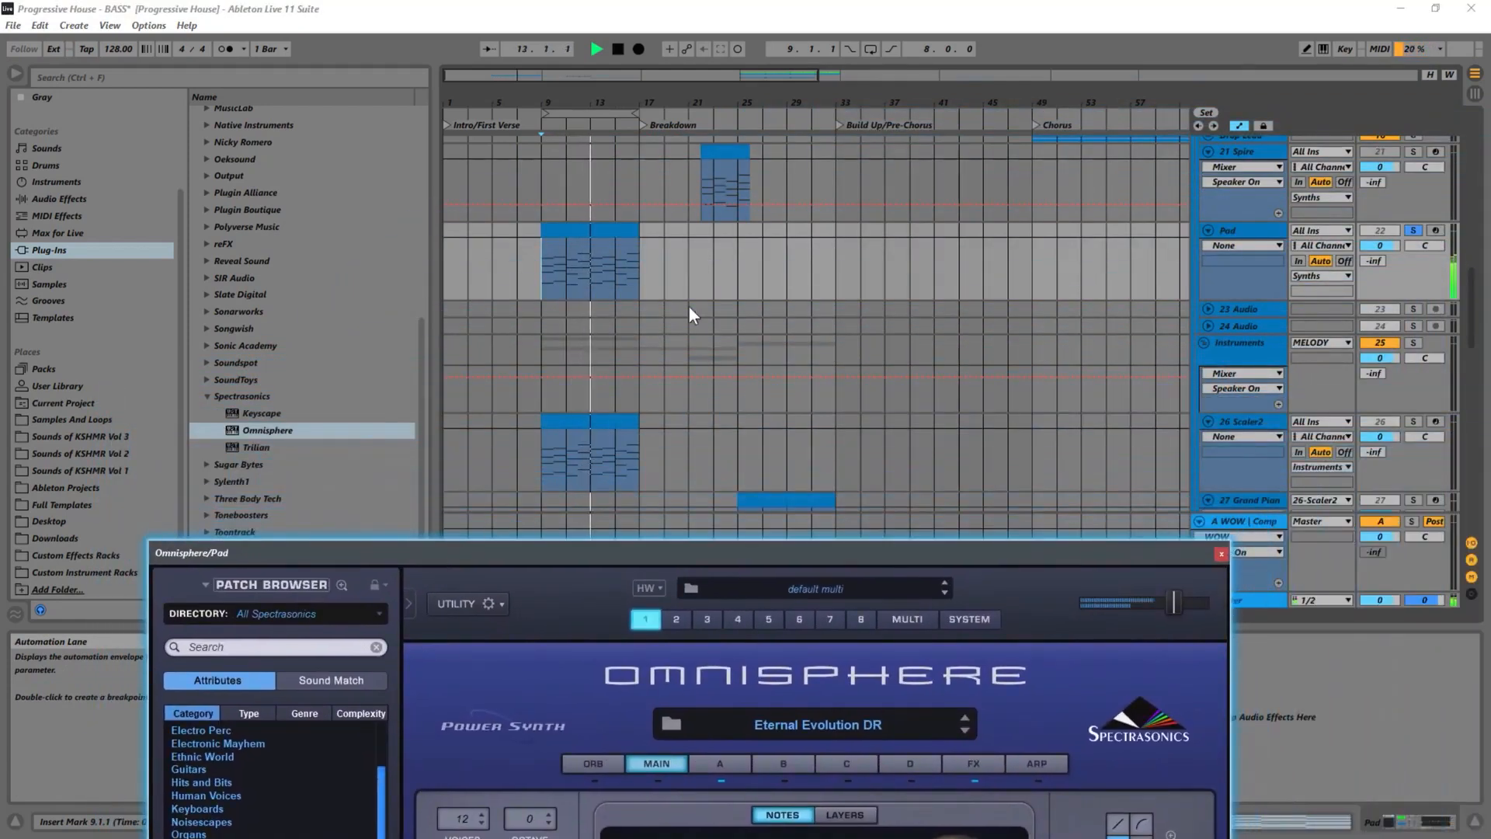
pyautogui.click(543, 273)
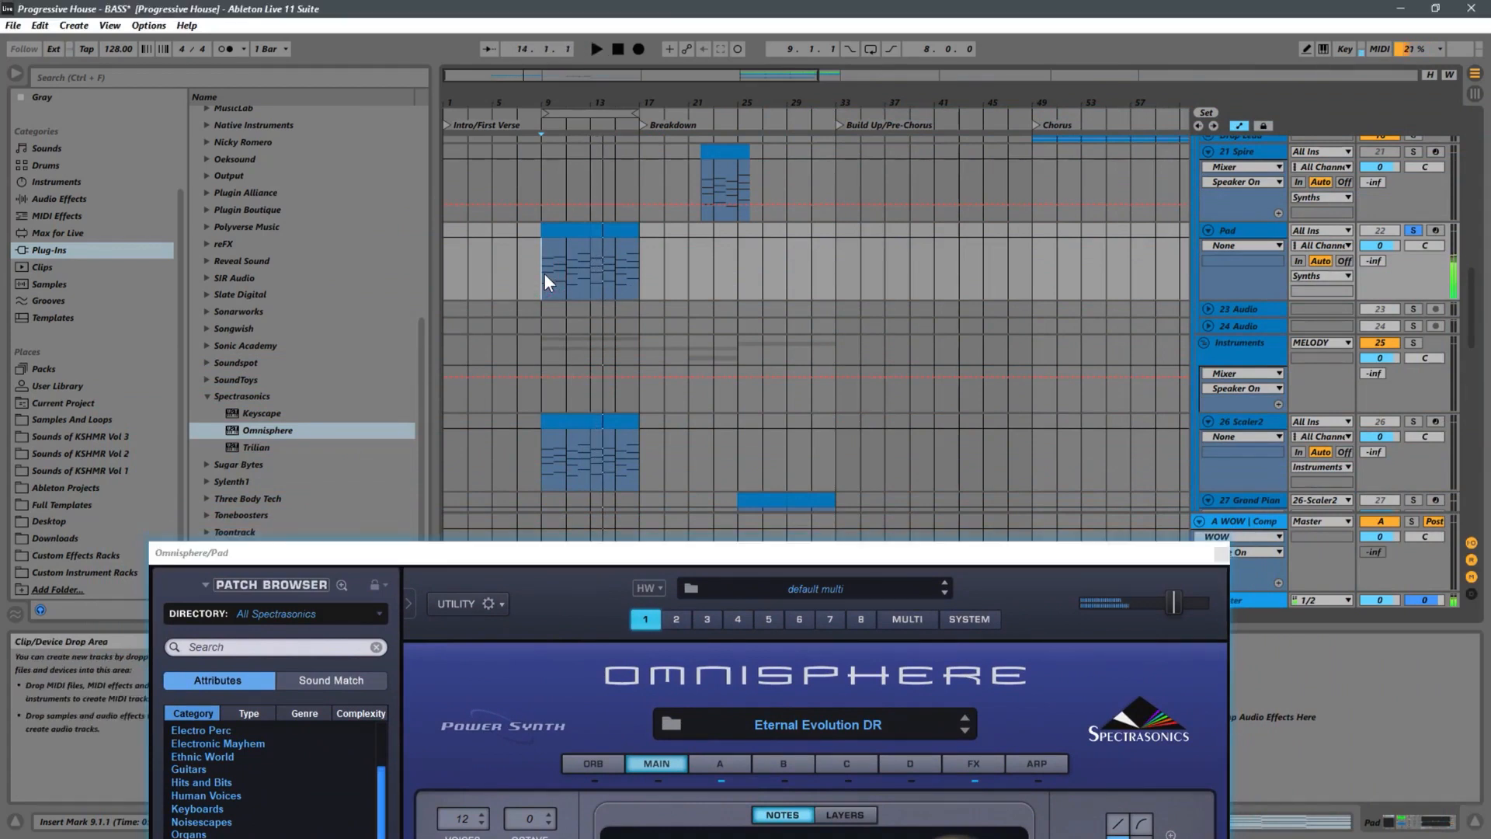
# Close the Omnisphere window and play from bar 9 while checking the device chains of the MELODY and Synths groups
pyautogui.scroll(3, 909, 294)
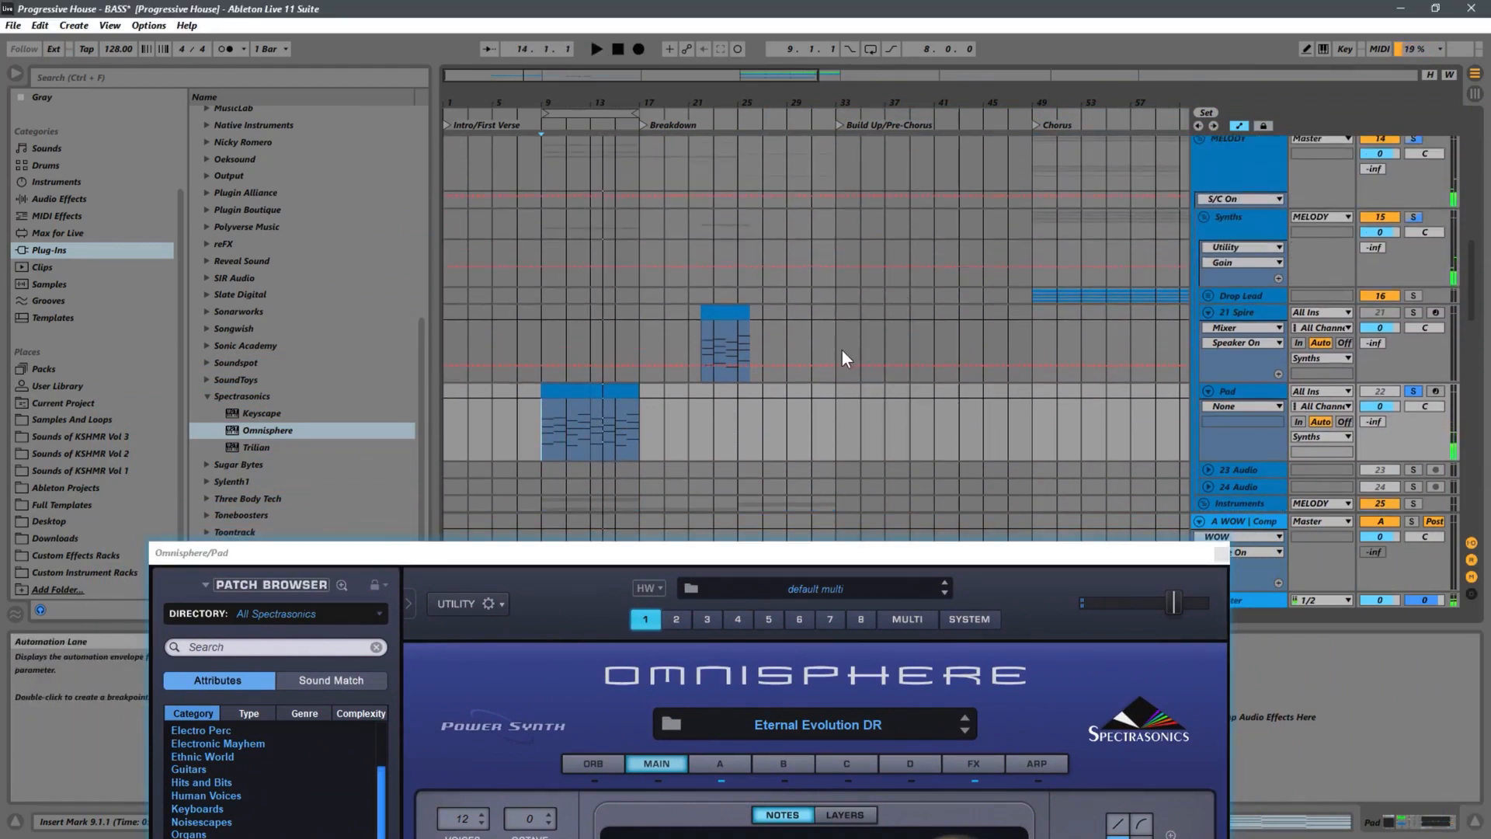
pyautogui.scroll(1, 842, 350)
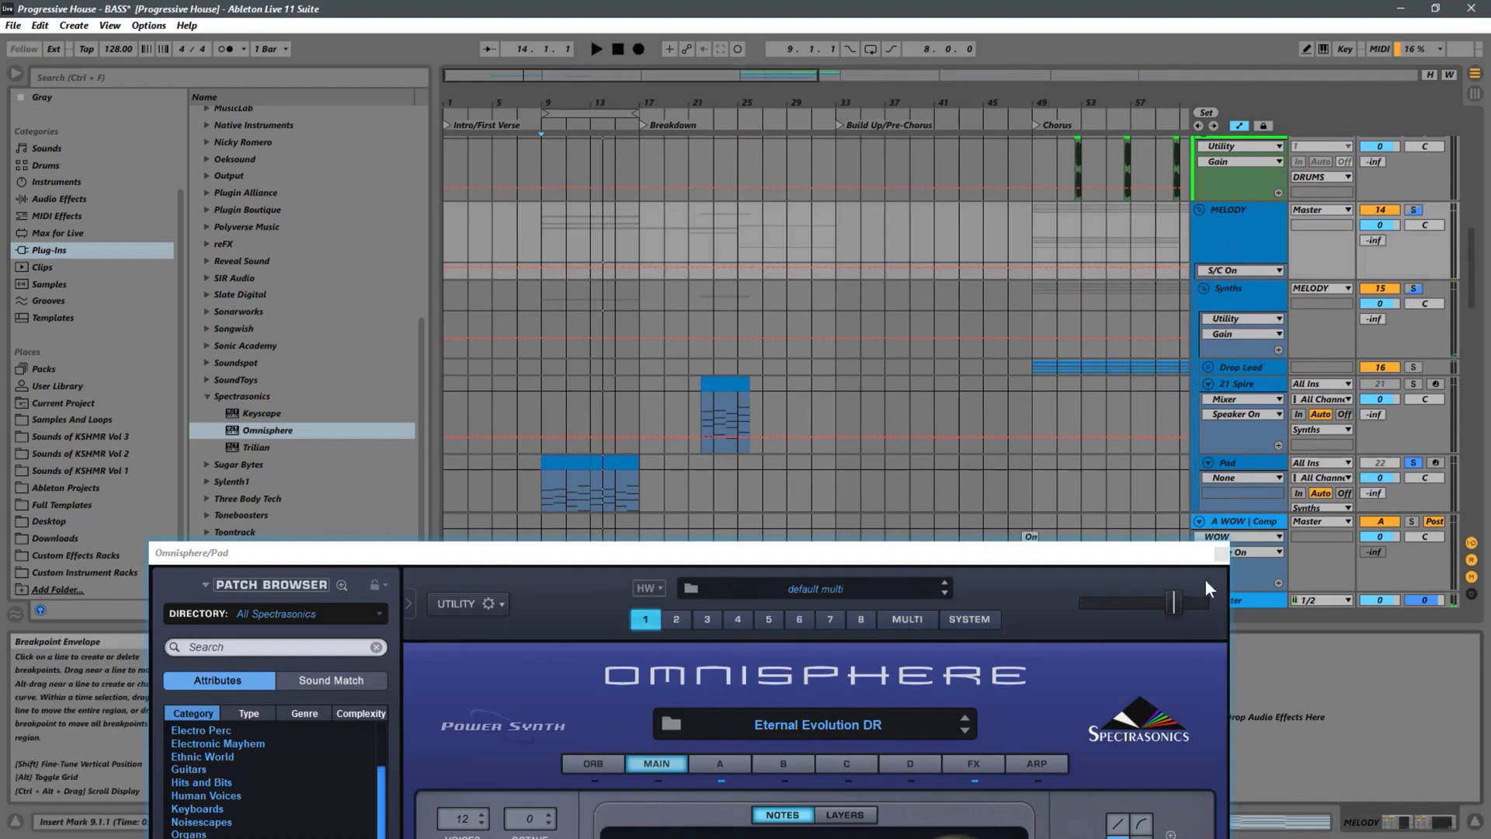
pyautogui.click(1219, 553)
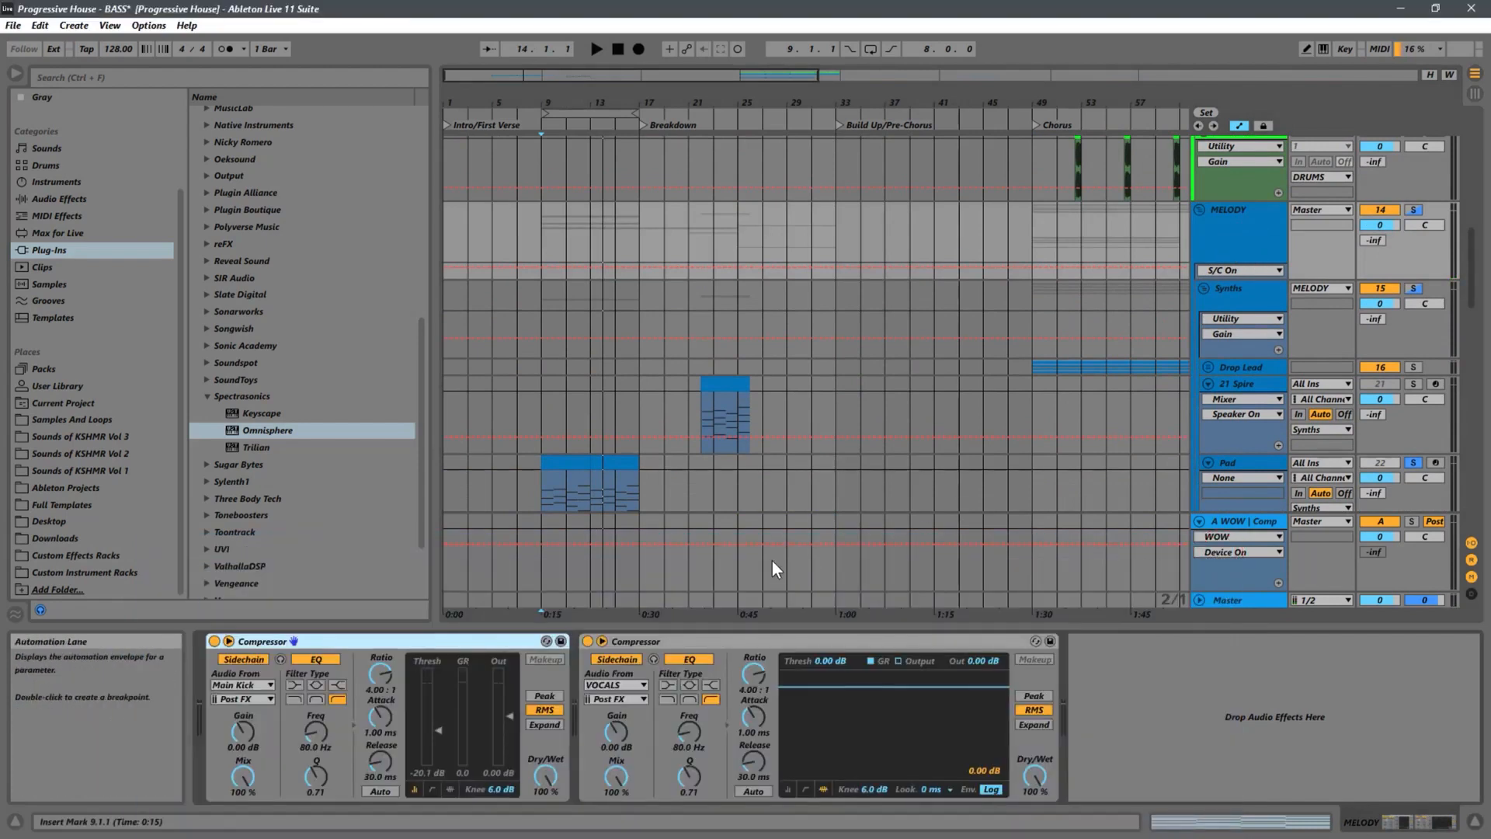
pyautogui.press('space')
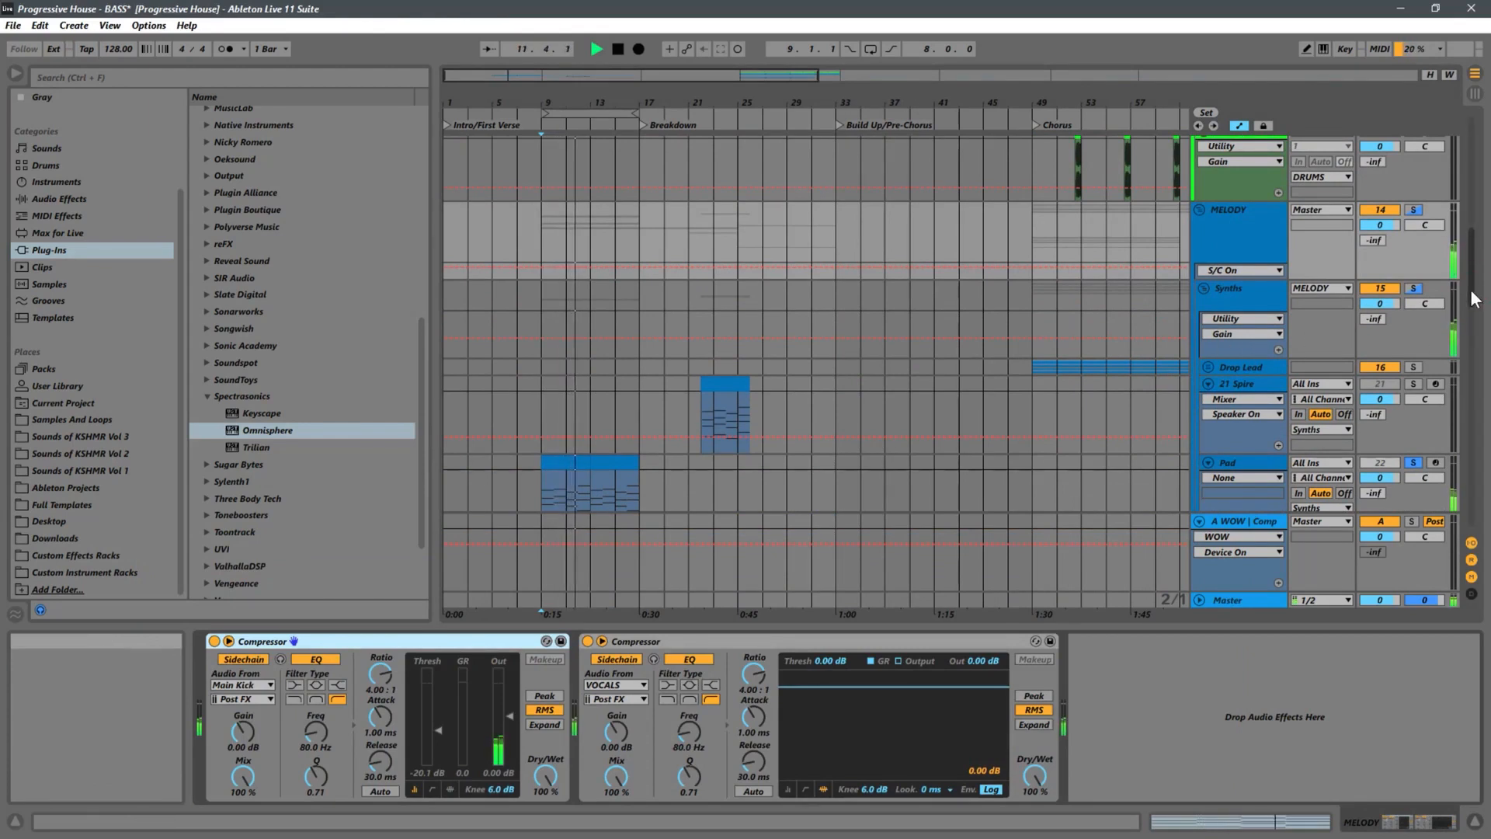
pyautogui.click(1233, 297)
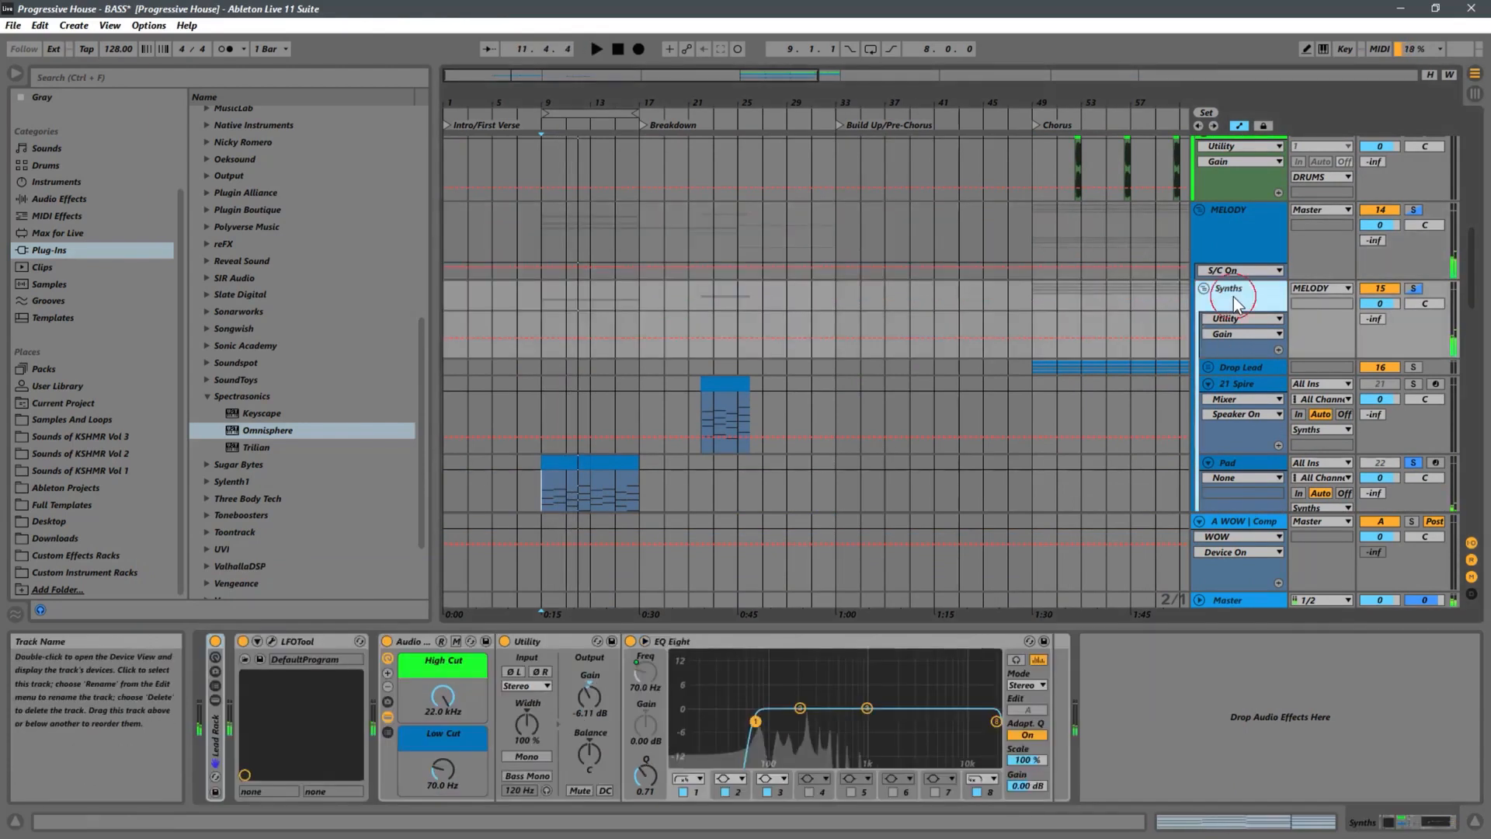
pyautogui.press('space')
pyautogui.press('space')
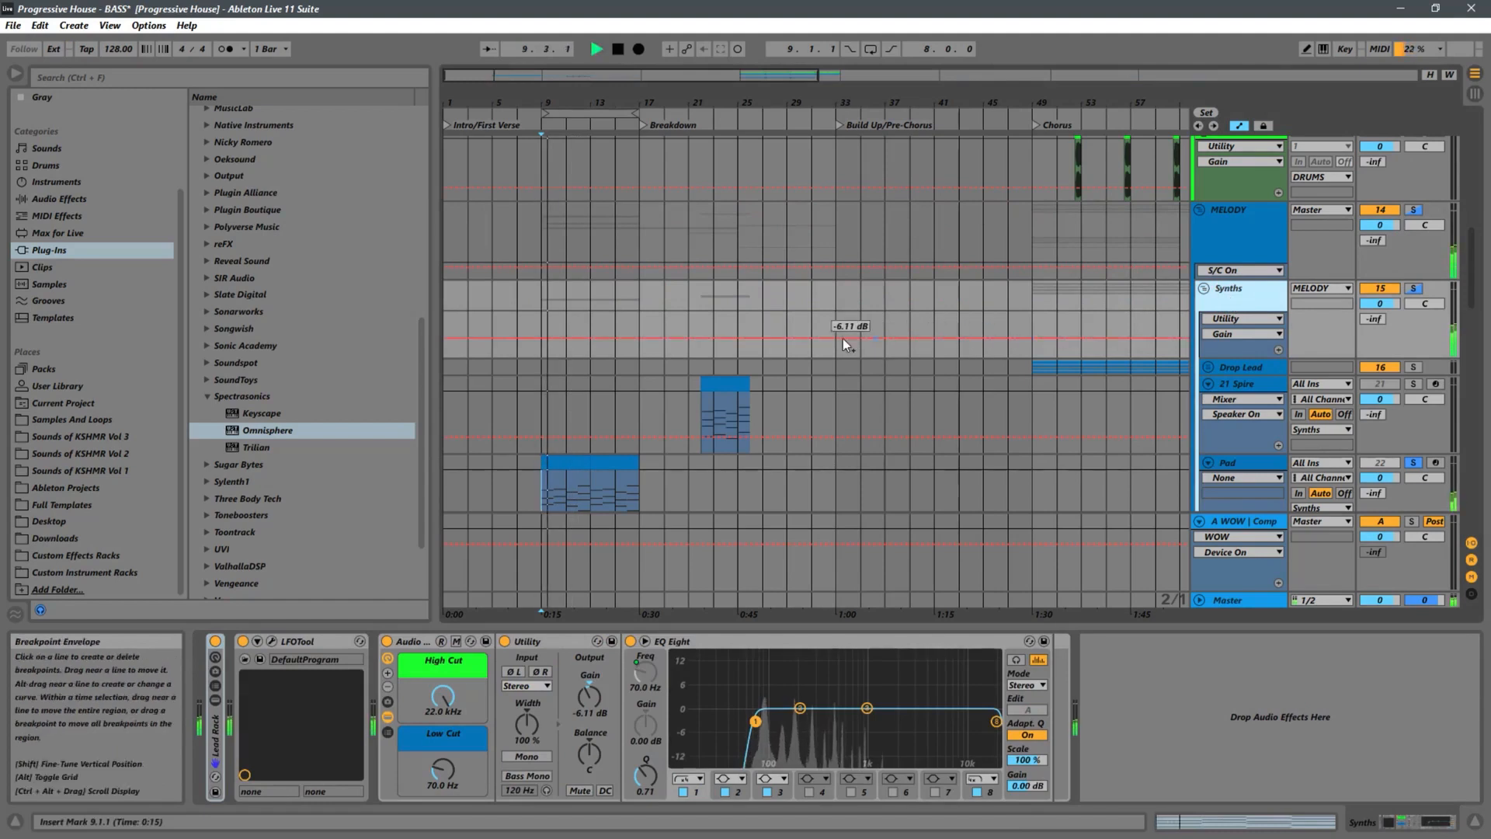
# Automate LFOTool's Device On parameter on the Synths group: on until bar 17, off until the Chorus at bar 49, on from there
pyautogui.scroll(-5, 882, 338)
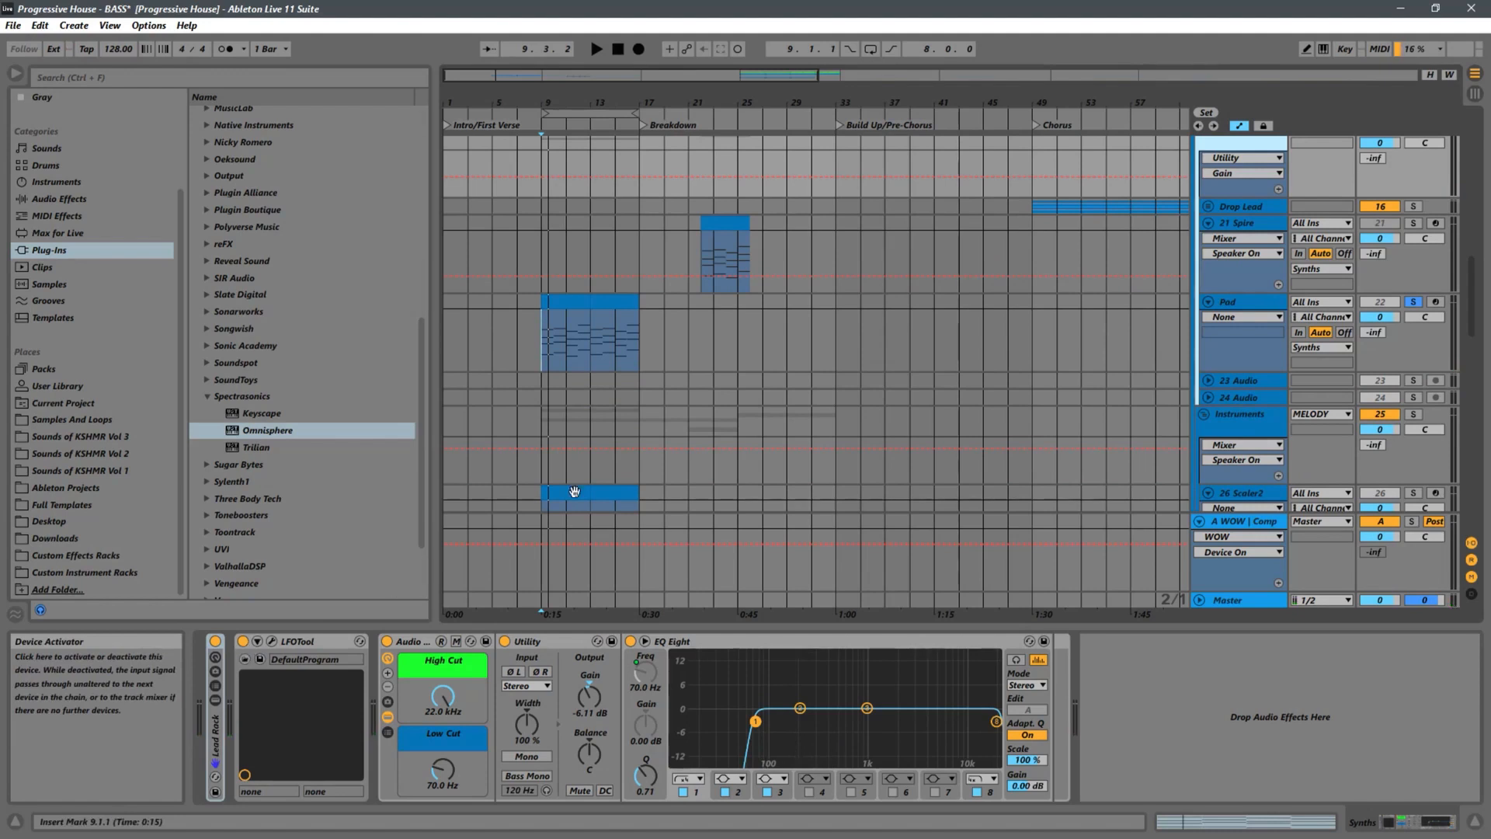
pyautogui.scroll(3, 637, 470)
pyautogui.click(242, 641)
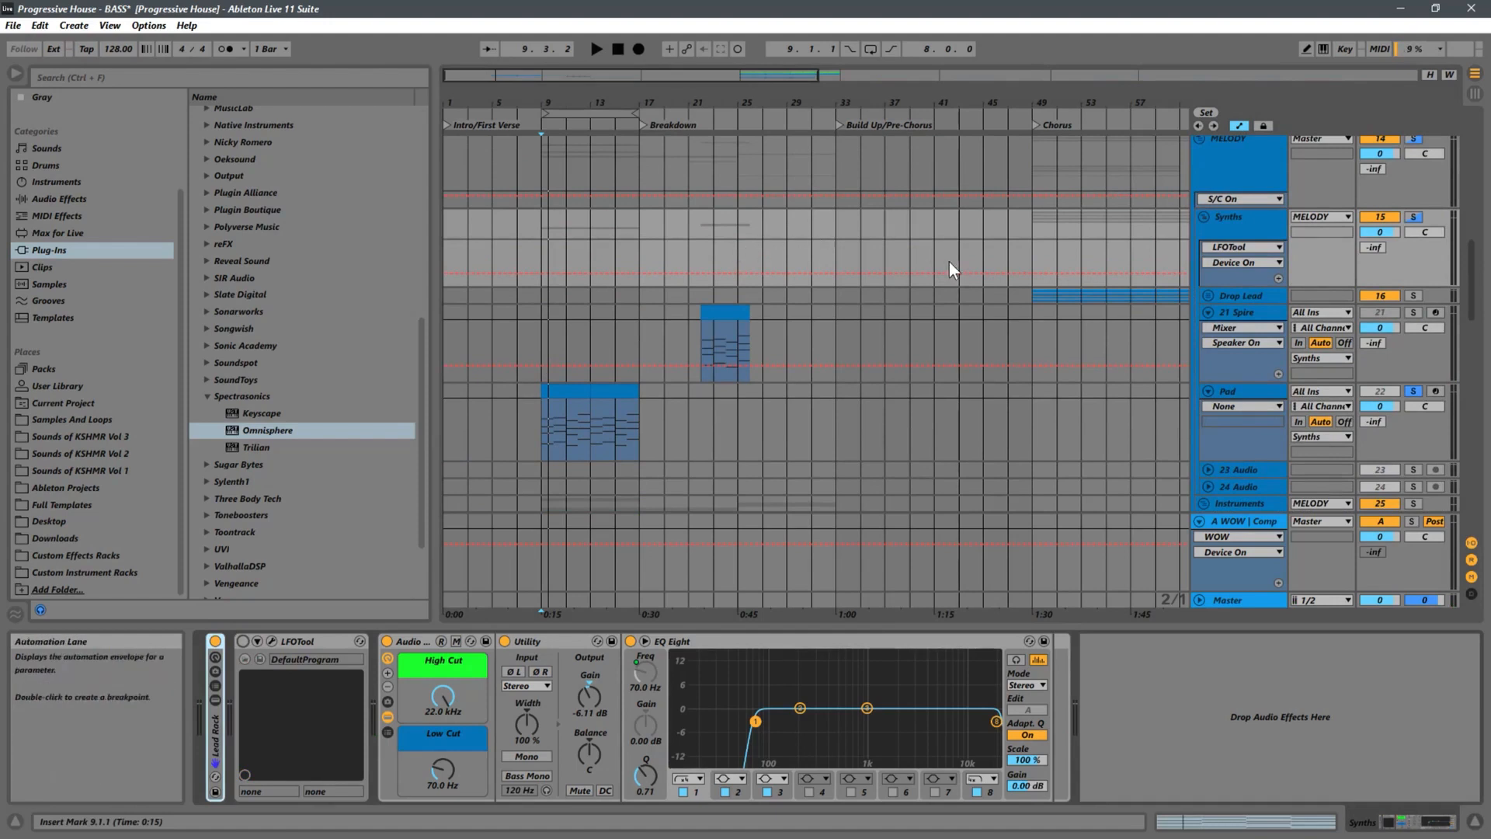
pyautogui.click(1034, 274)
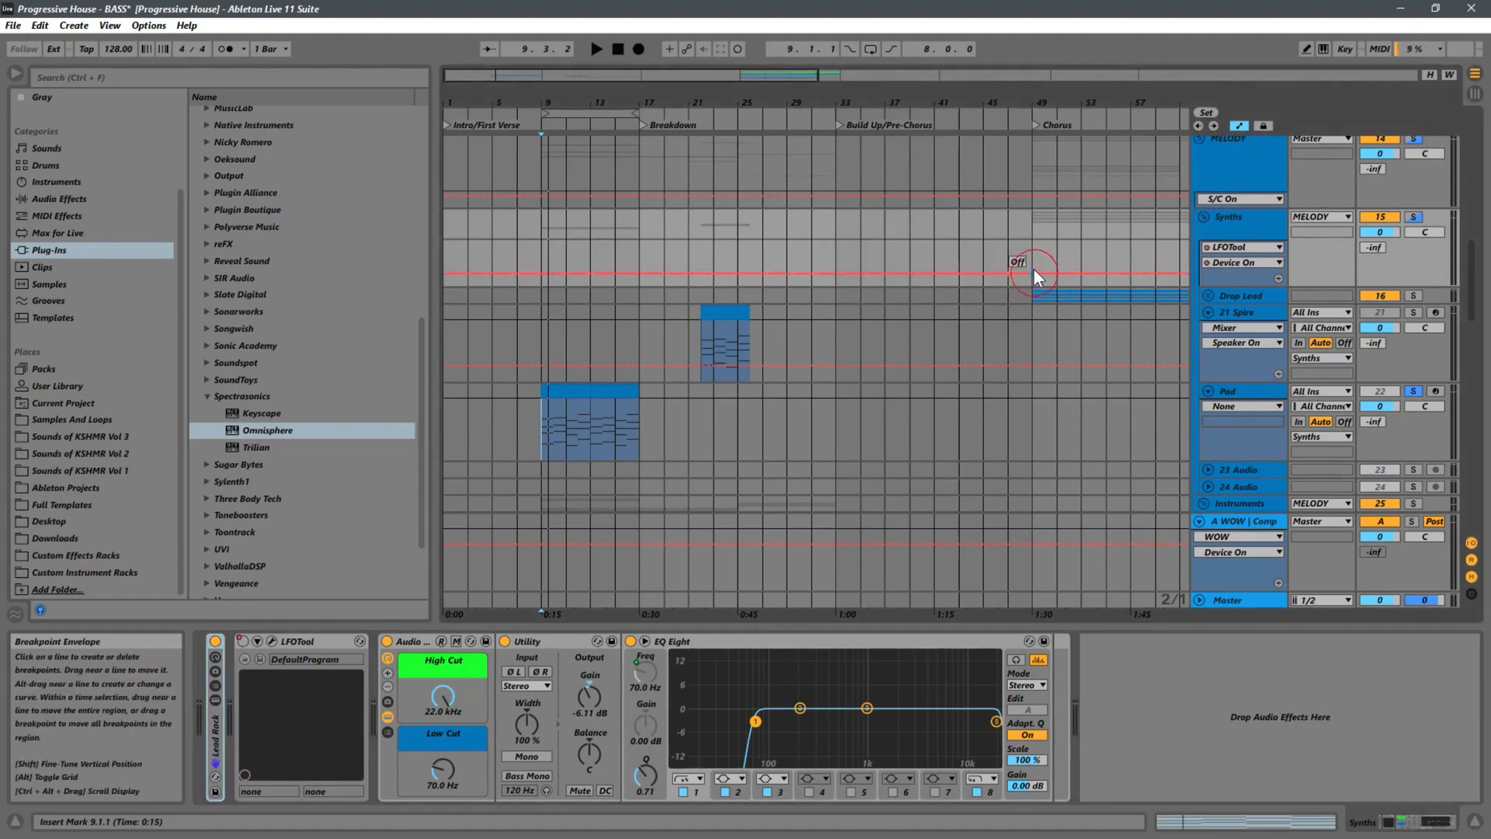
pyautogui.moveTo(1033, 269); pyautogui.dragTo(1032, 244)
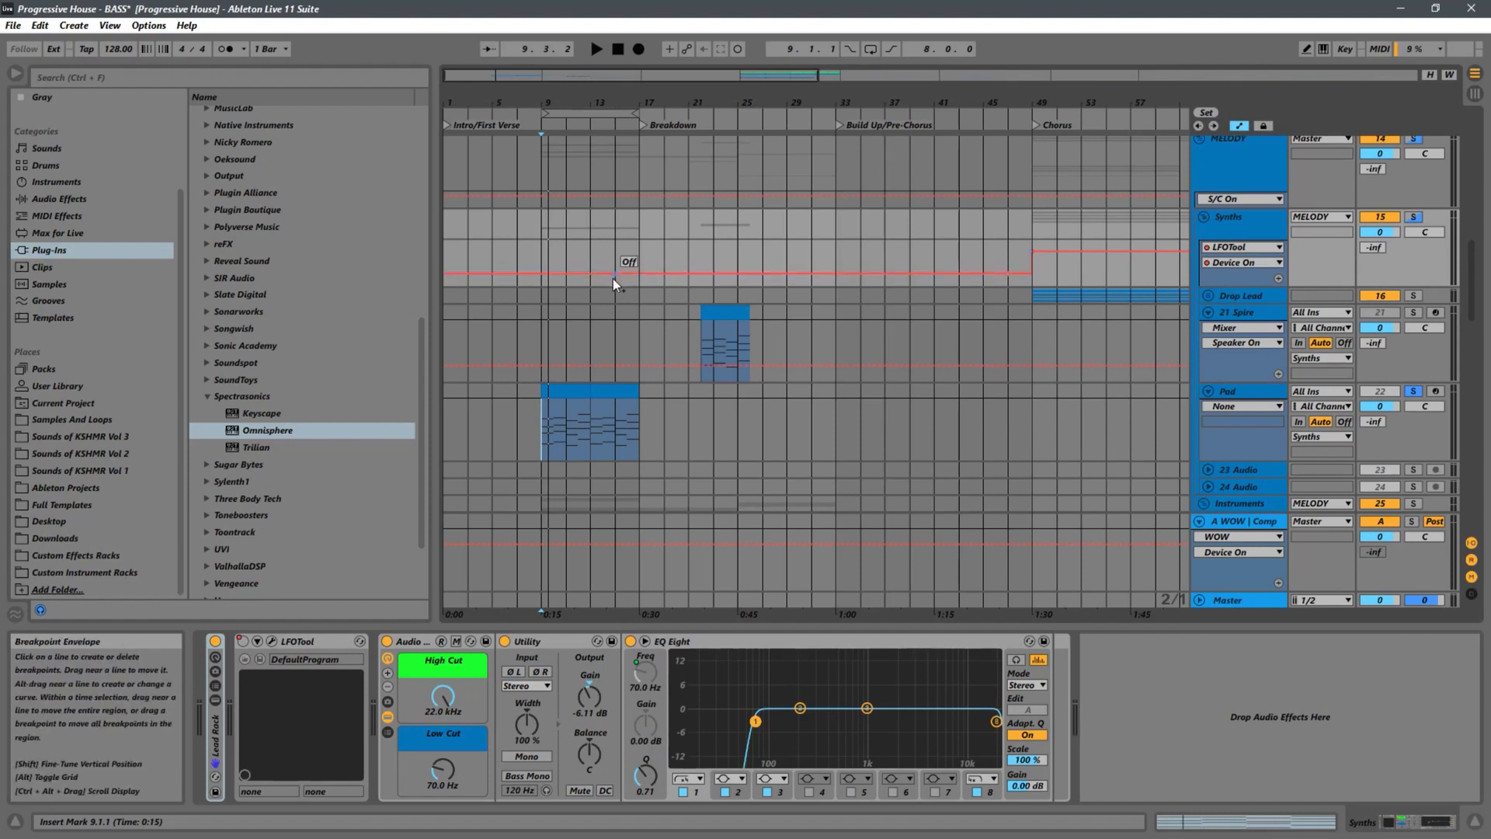
pyautogui.moveTo(623, 273); pyautogui.dragTo(628, 227)
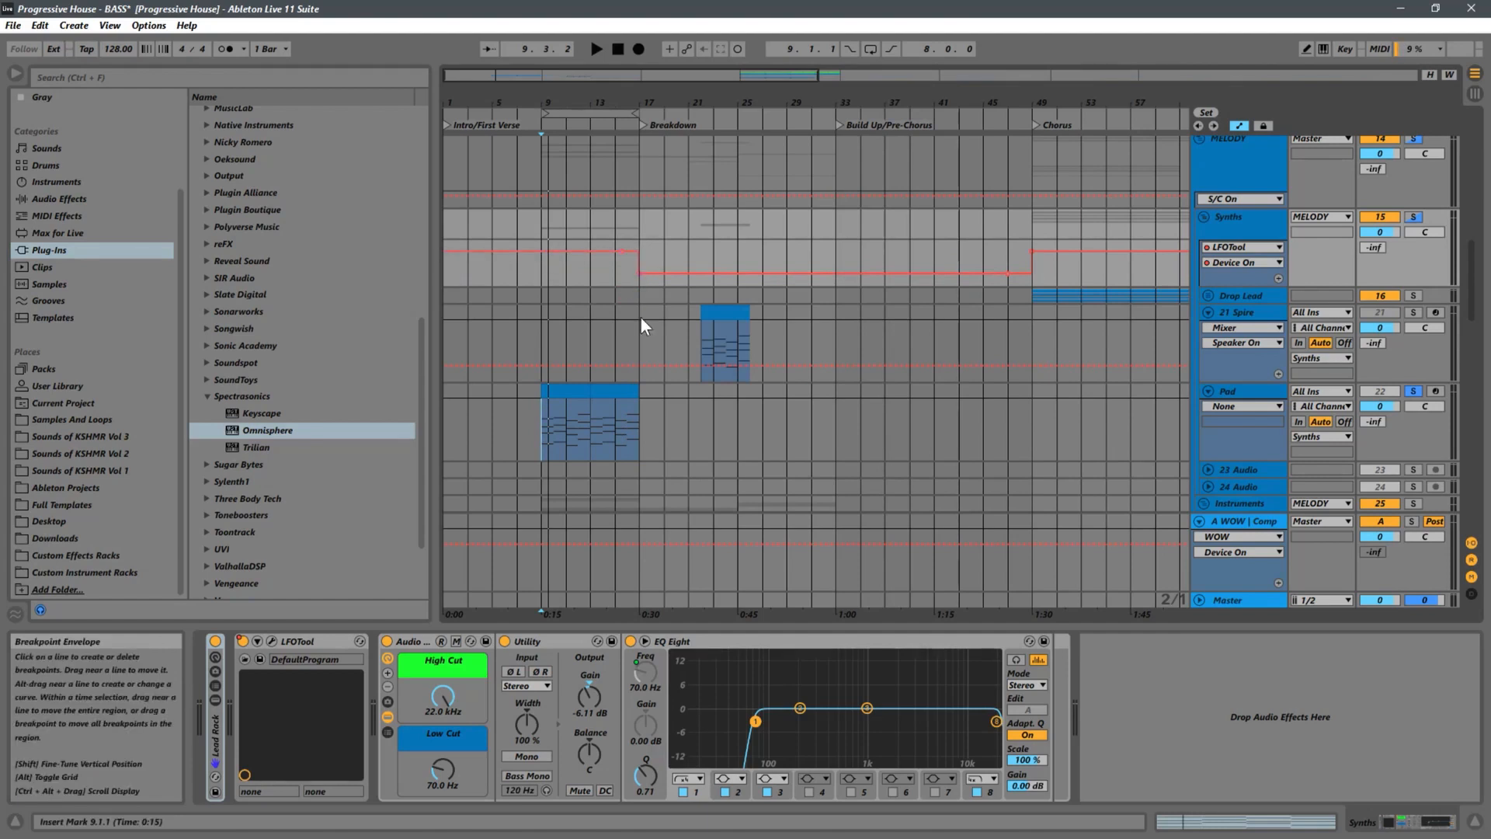
# Duplicate the Pad clip spanning bars 13 to 17 twice so the chords run to bar 25
pyautogui.moveTo(590, 423); pyautogui.dragTo(640, 423)
pyautogui.hotkey('ctrl', 'd')
pyautogui.hotkey('ctrl', 'd')
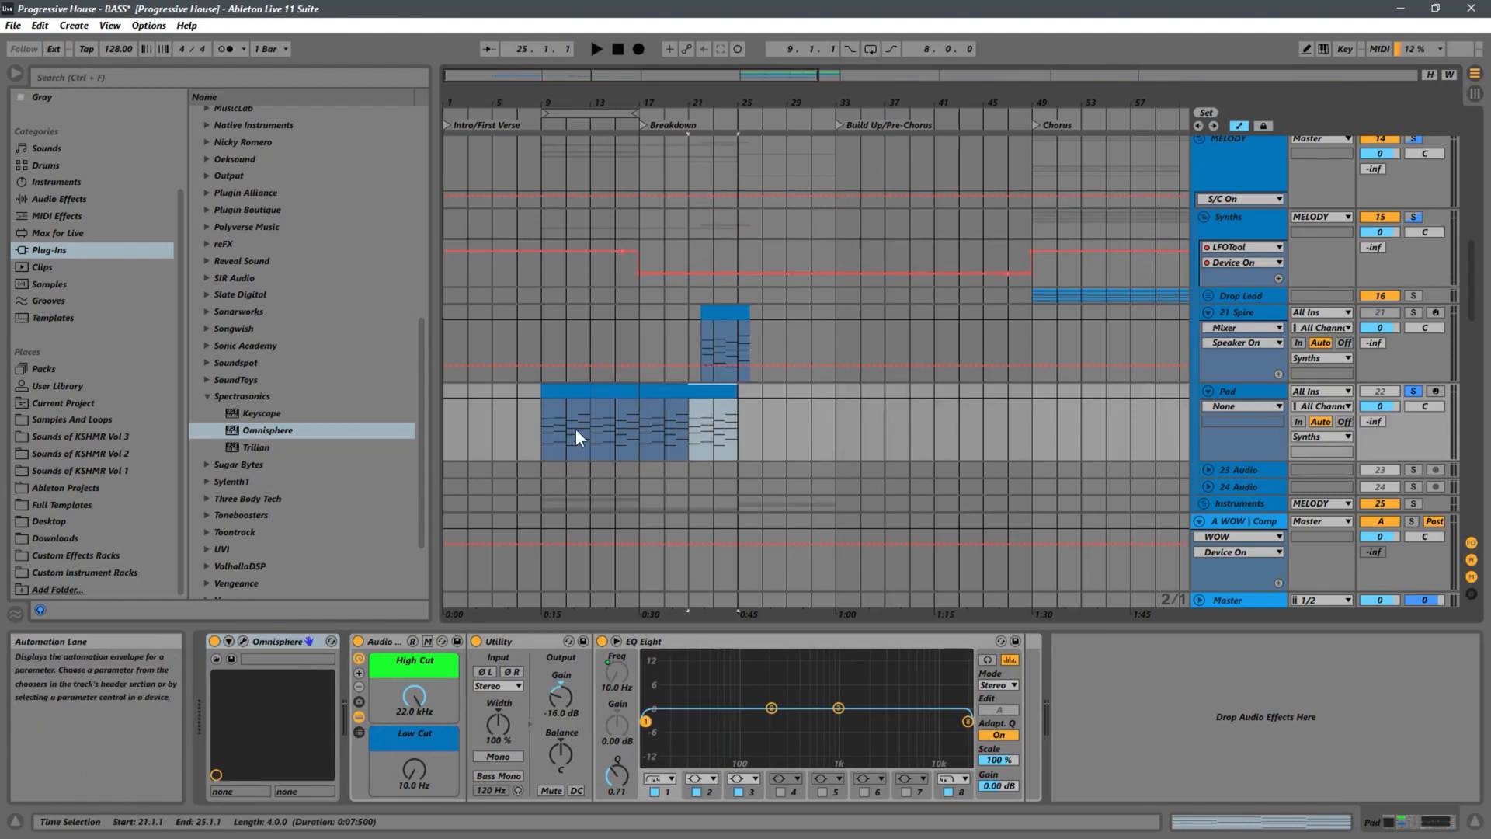
# Play the Pad track from bar 15, reset the insert marker to bar 9, and look over the Instruments group's clips
pyautogui.click(615, 435)
pyautogui.press('space')
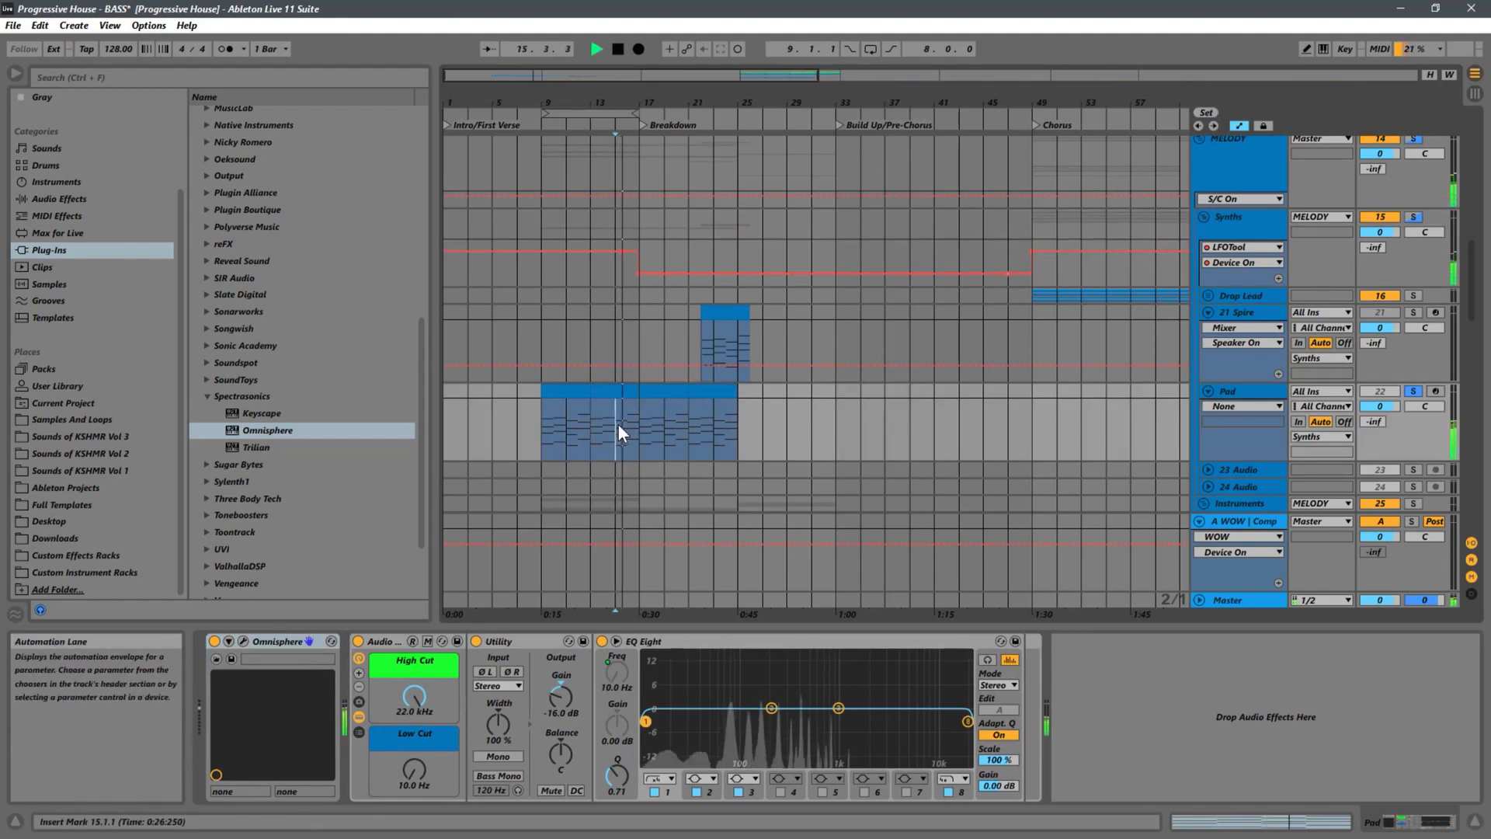
pyautogui.rightClick(717, 412)
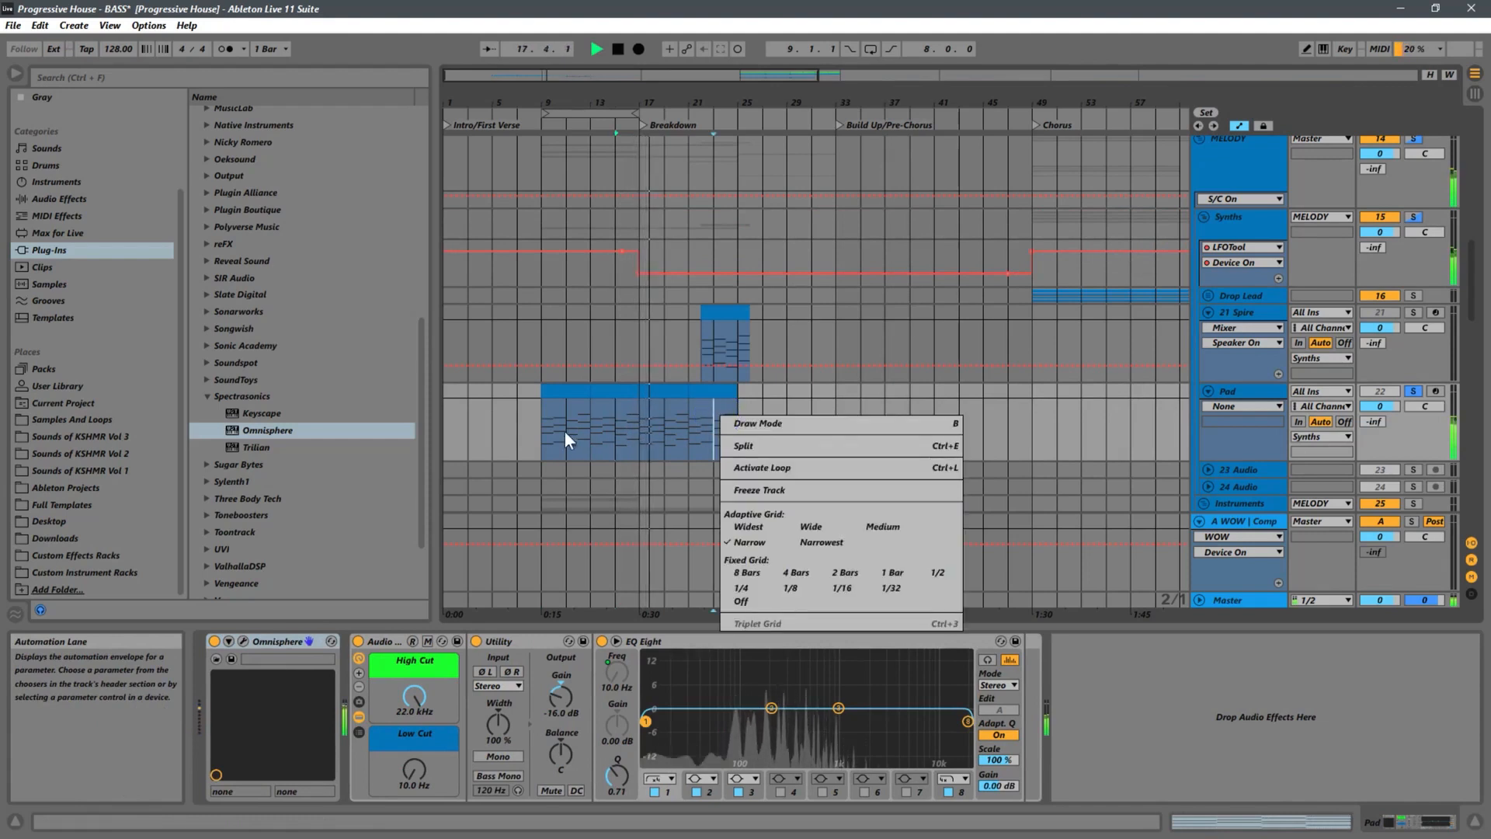
pyautogui.click(544, 434)
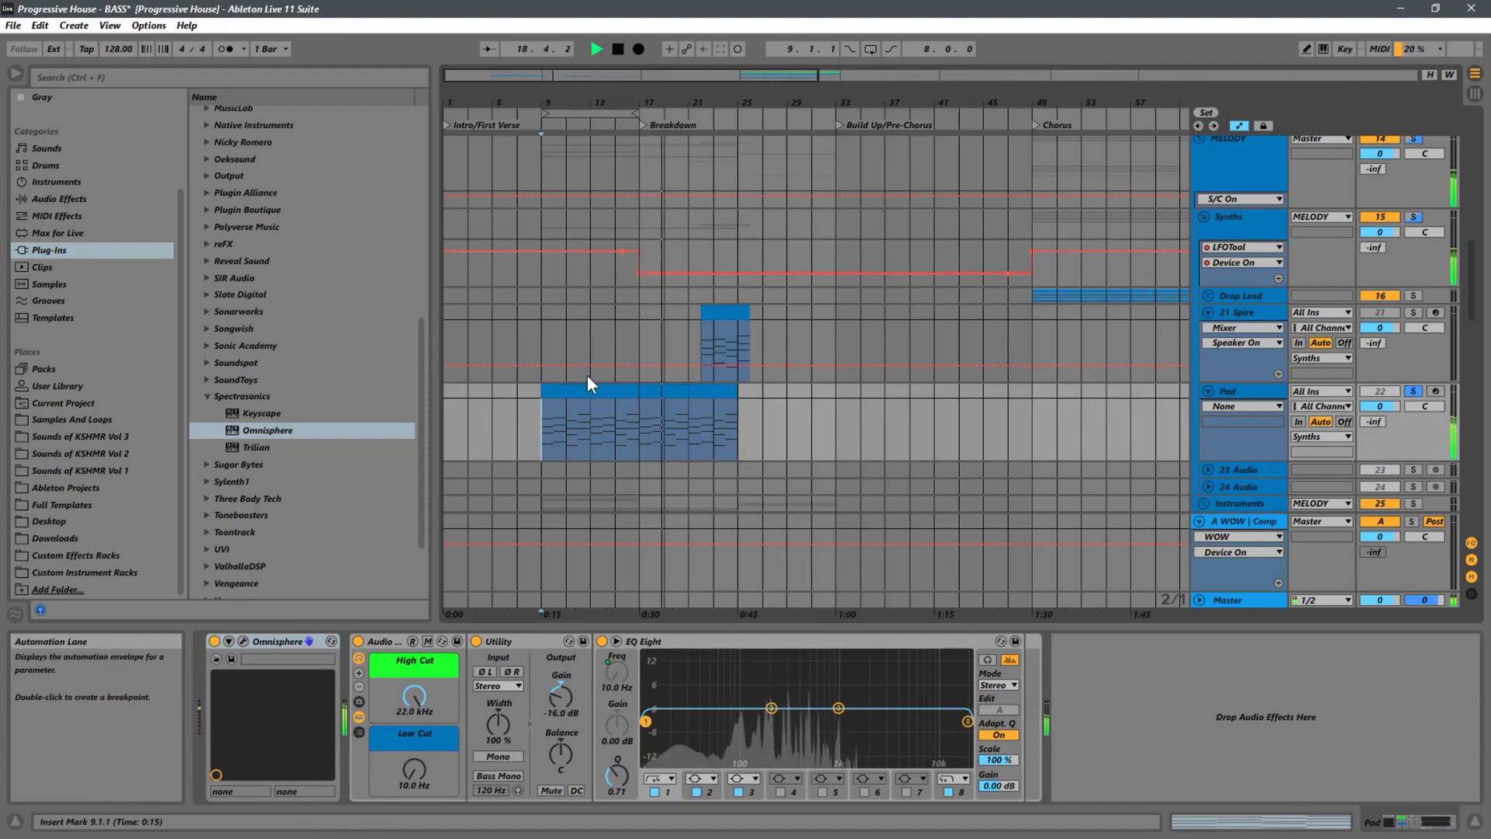
pyautogui.scroll(-3, 769, 365)
pyautogui.scroll(-2, 771, 363)
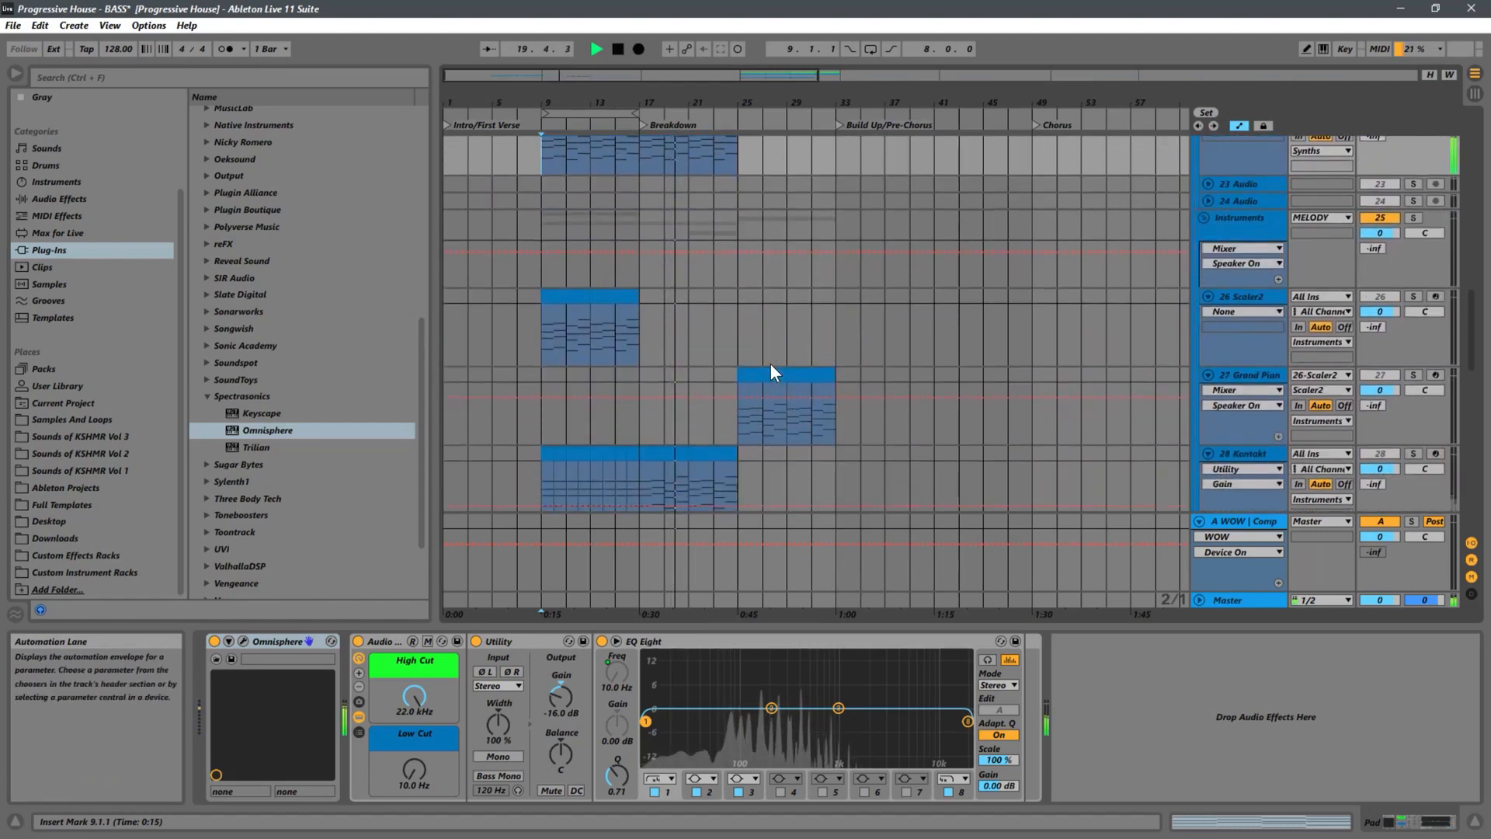
pyautogui.scroll(3, 771, 364)
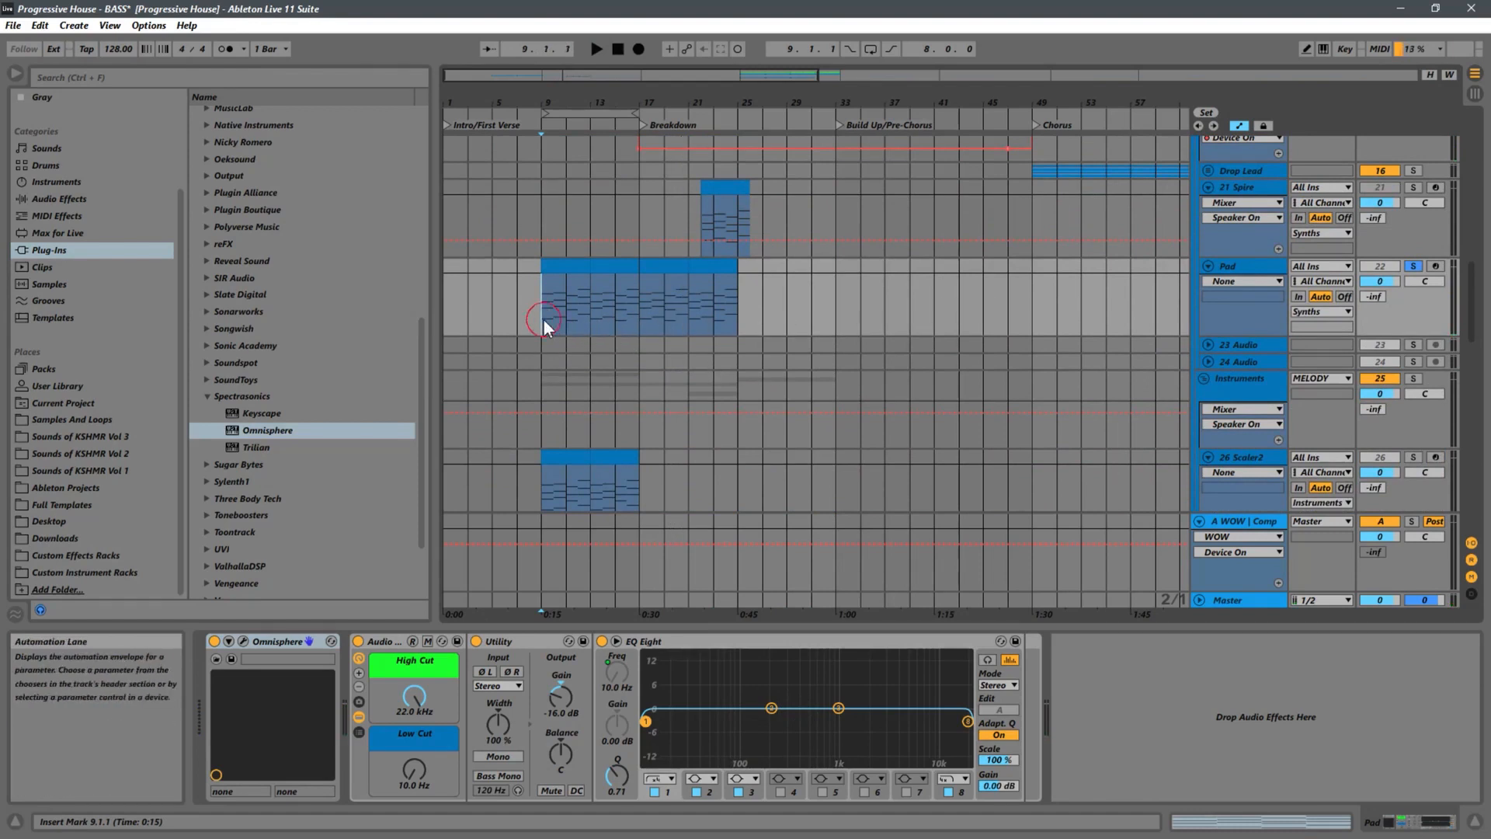
# Play the Pad from bar 9 and open LFOTool on the Synths group to inspect its sidechain curve during playback
pyautogui.scroll(3, 564, 318)
pyautogui.press('space')
pyautogui.press('space')
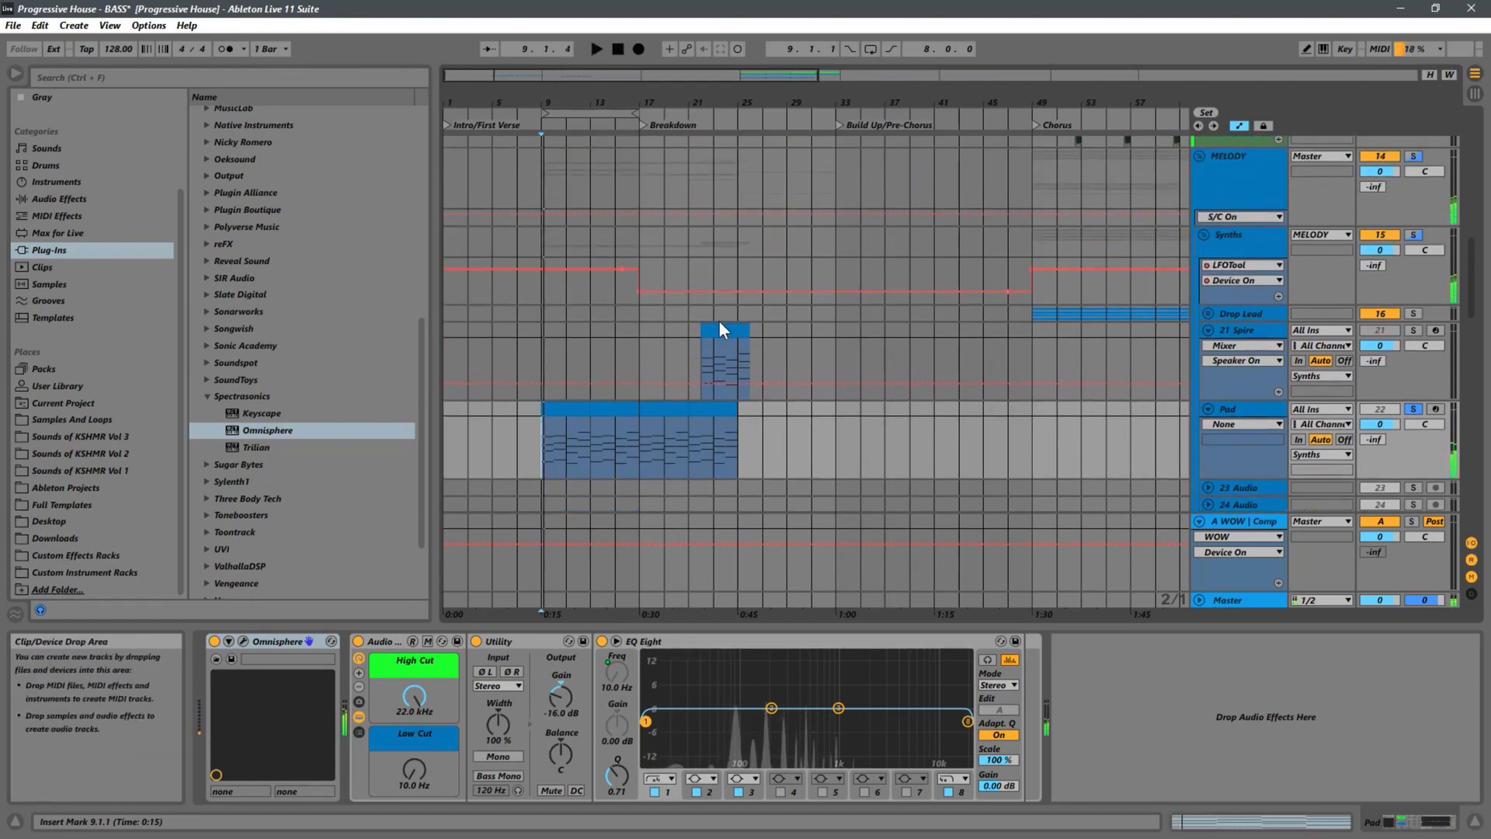
pyautogui.click(1238, 245)
pyautogui.press('space')
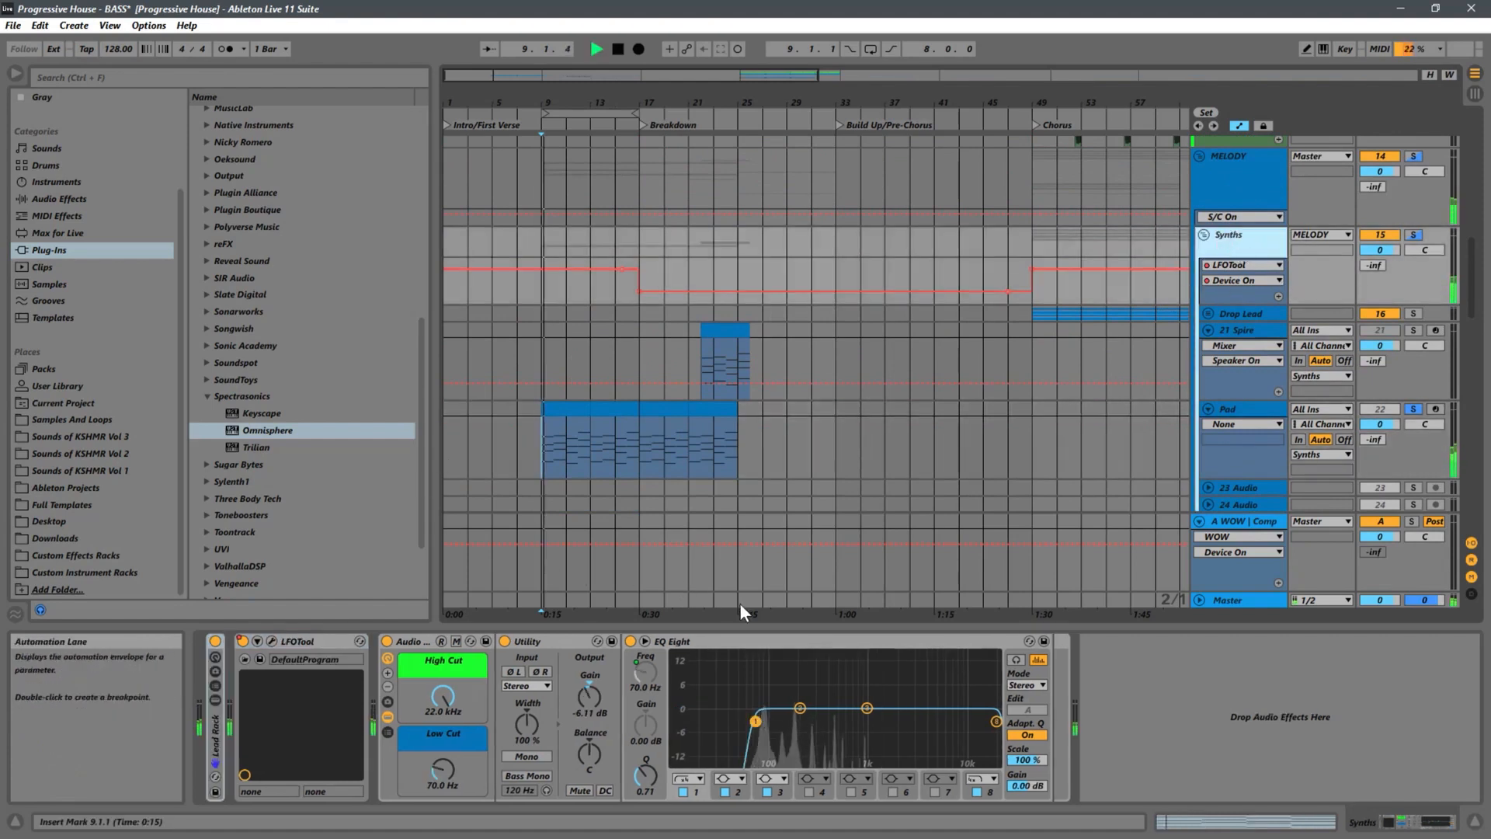
pyautogui.click(271, 641)
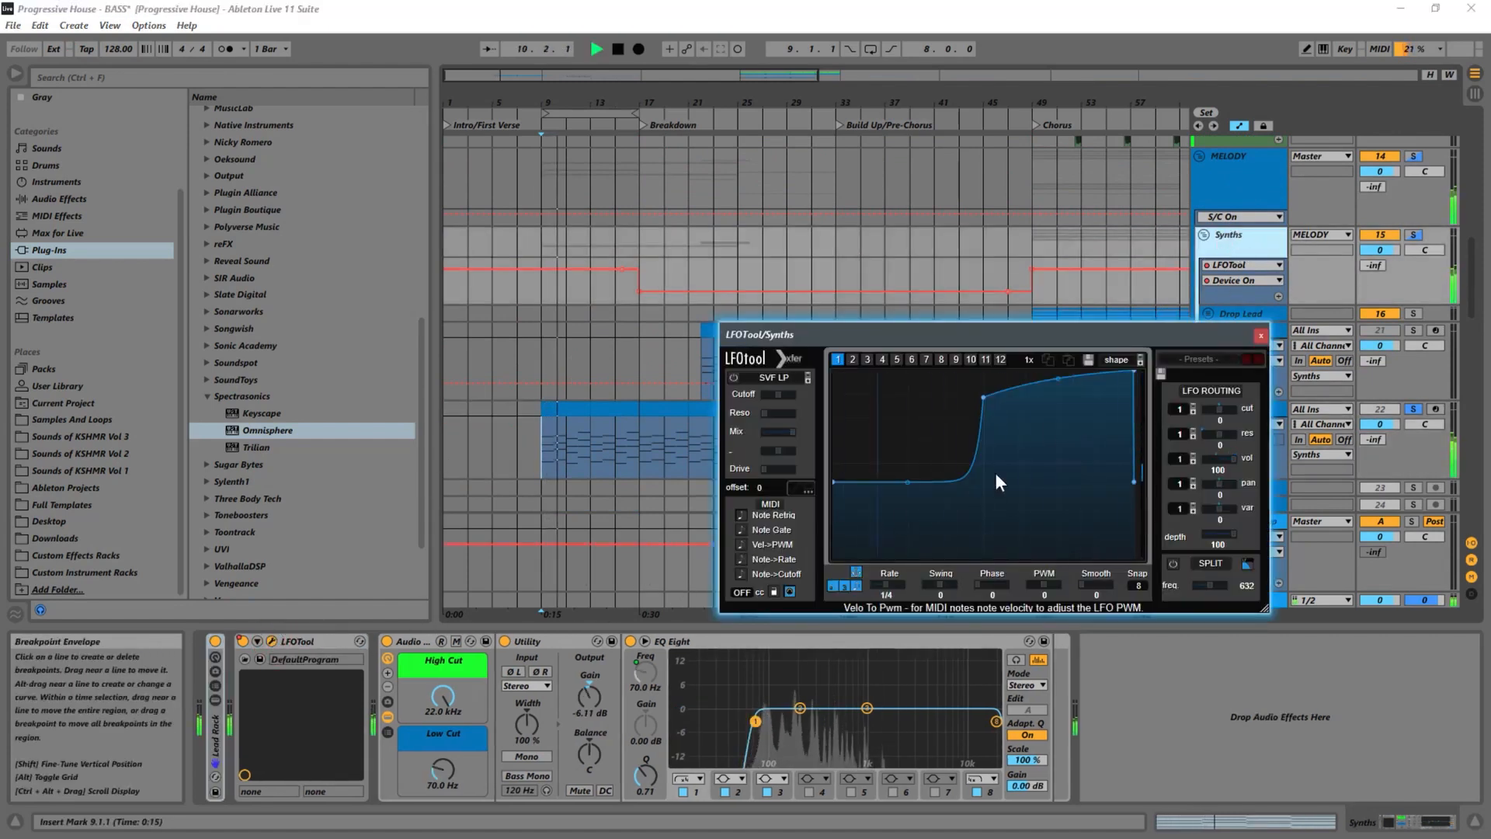
pyautogui.press('space')
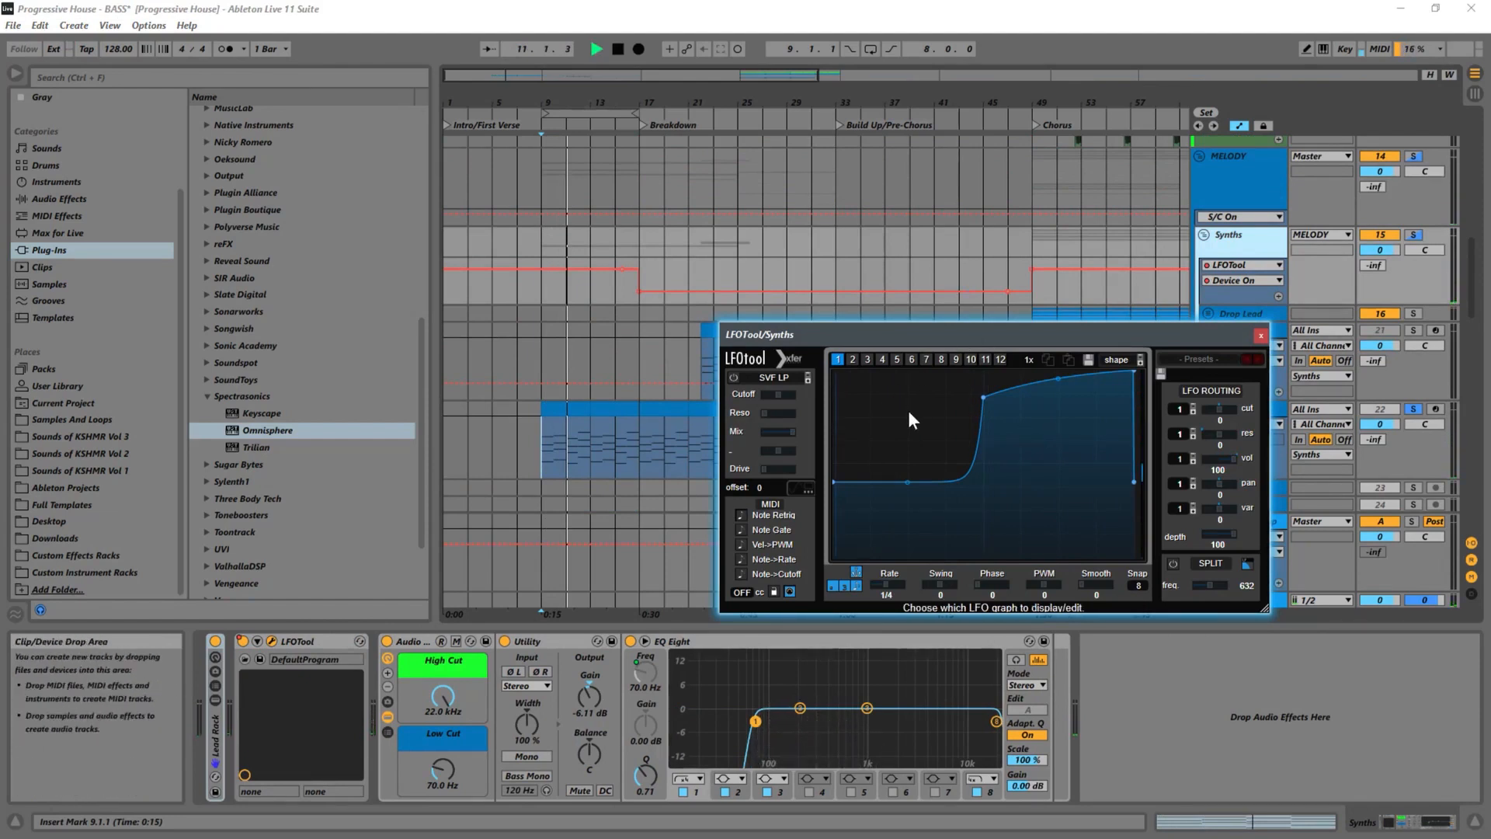
pyautogui.press('space')
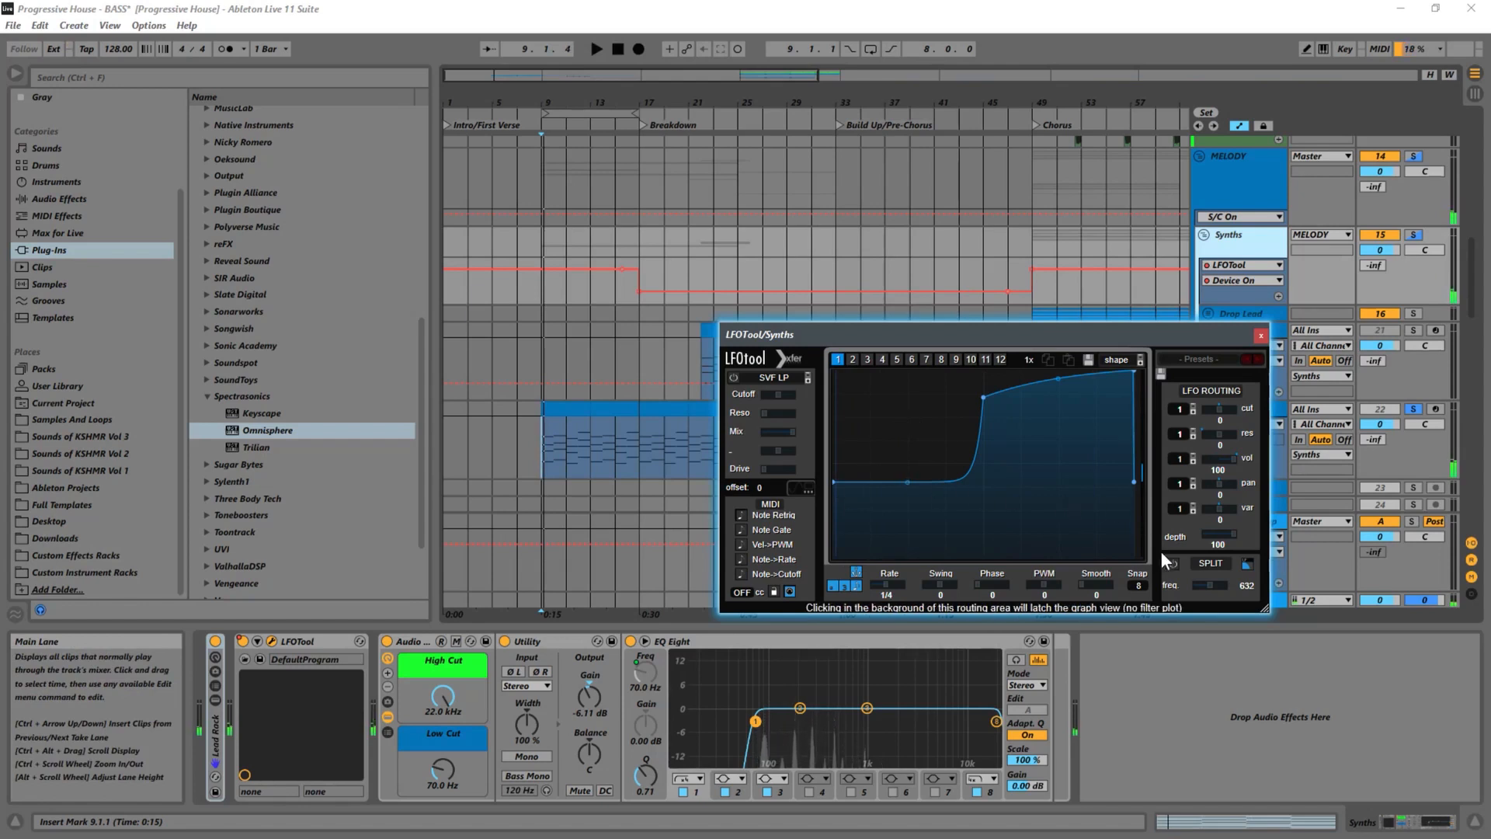
# Audition the Synths group's LFOTool Smooth amount during playback, from 71 down to near its minimum, and close the plug-in window
pyautogui.moveTo(1087, 583); pyautogui.dragTo(1193, 580)
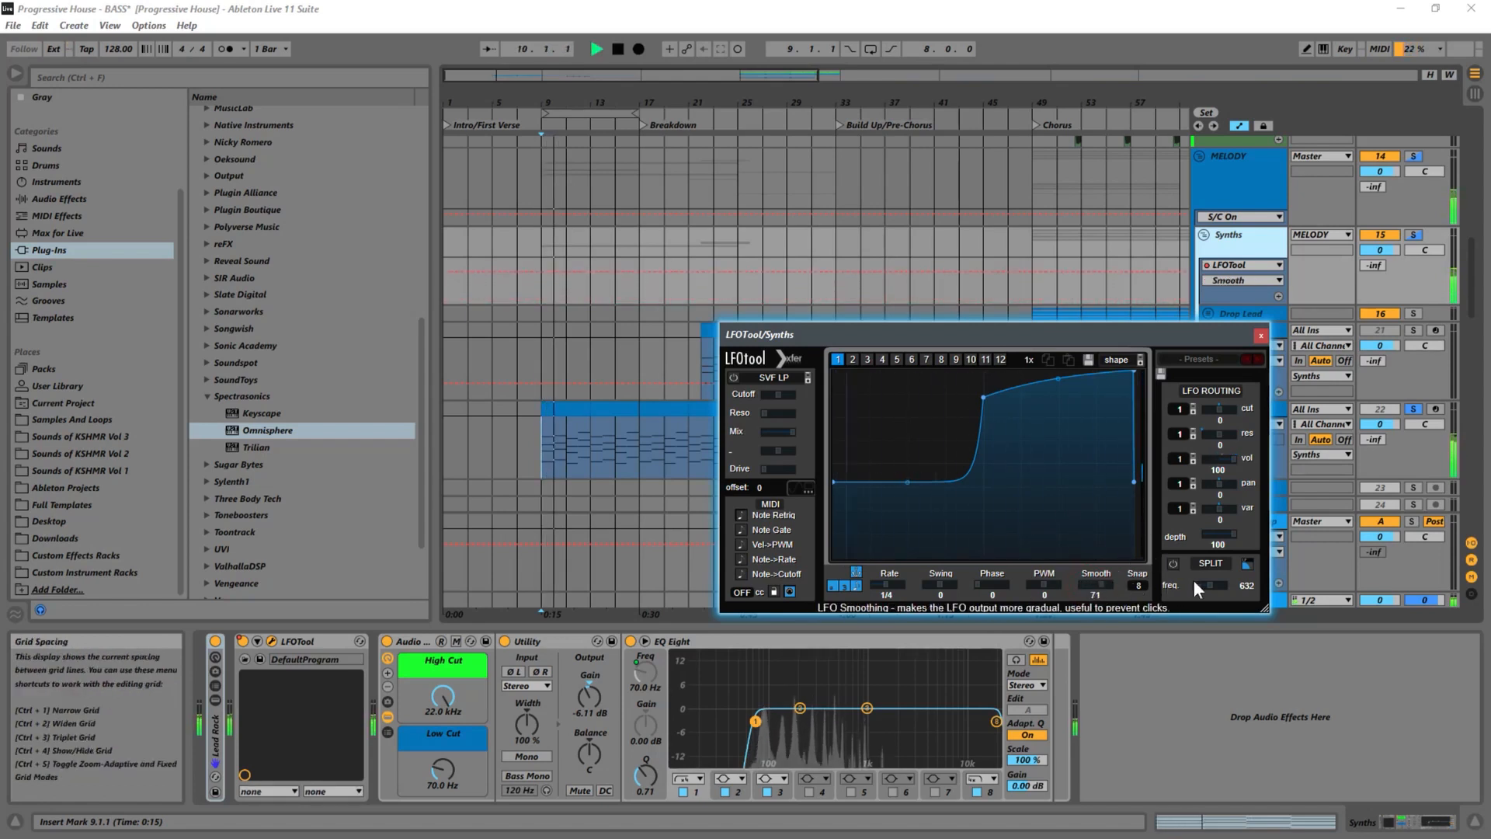
pyautogui.press('space')
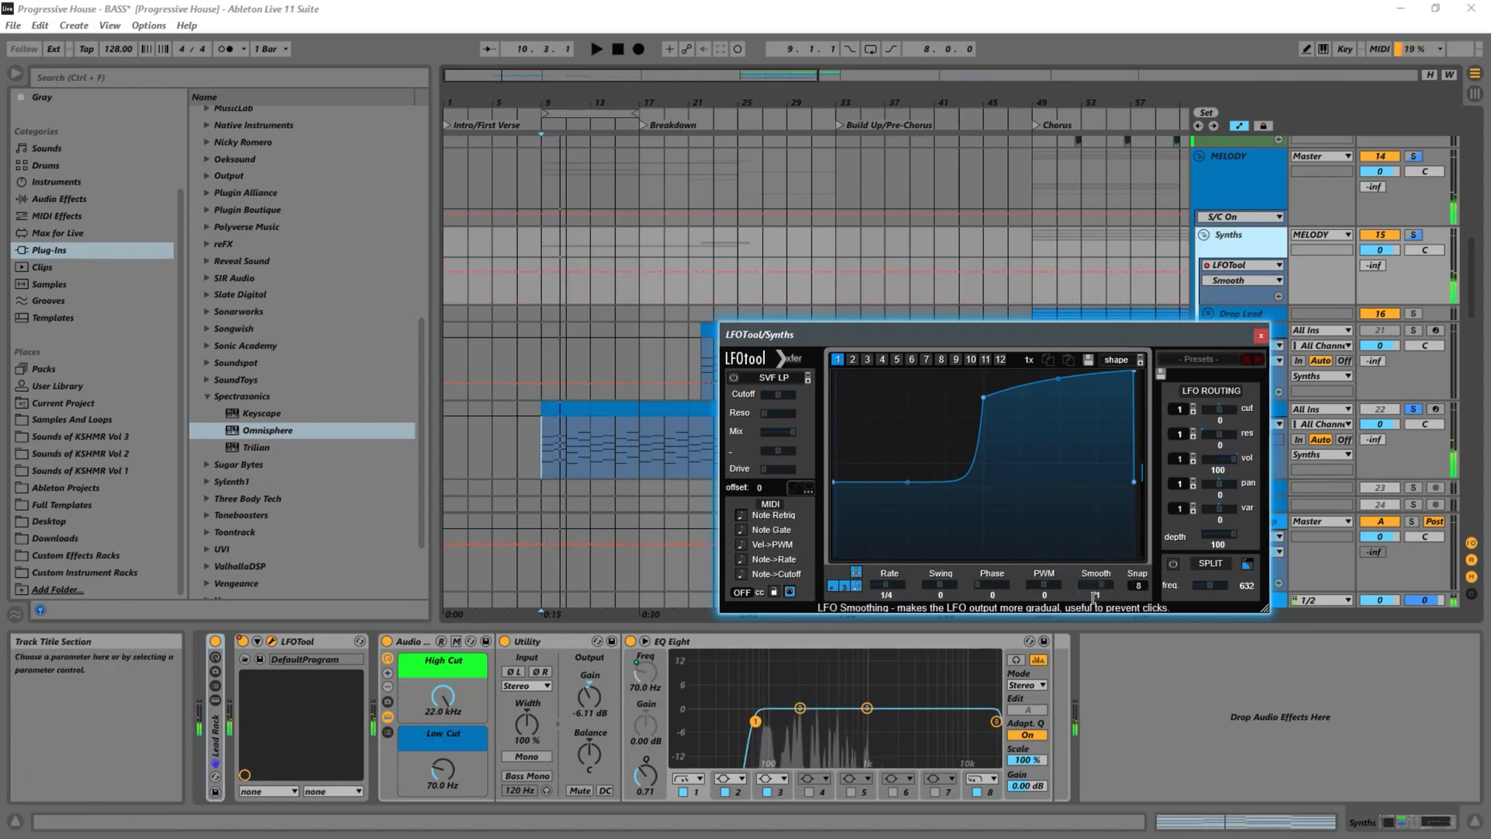
pyautogui.moveTo(1106, 585); pyautogui.dragTo(1095, 585)
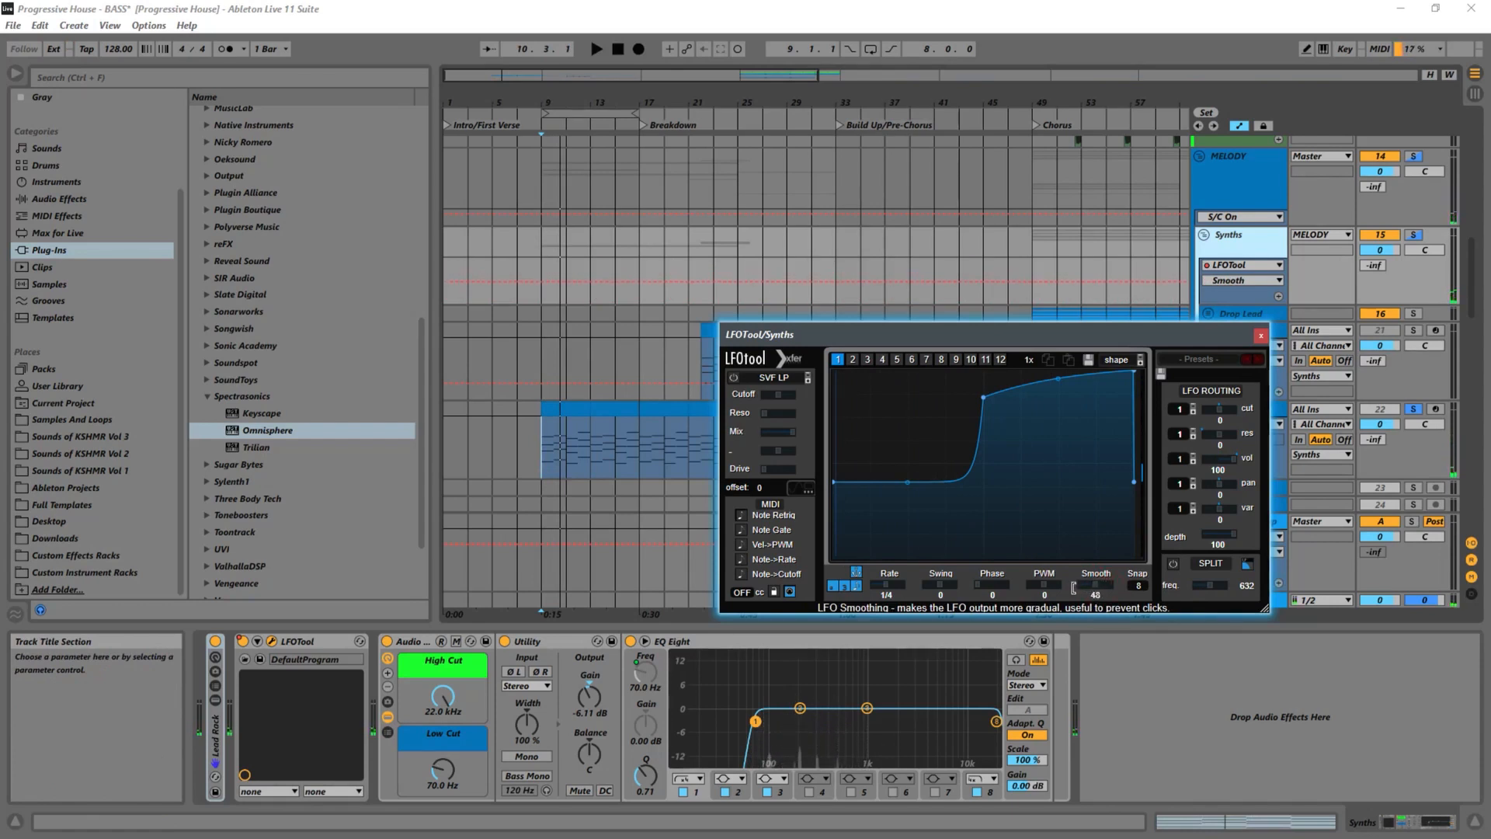
pyautogui.press('space')
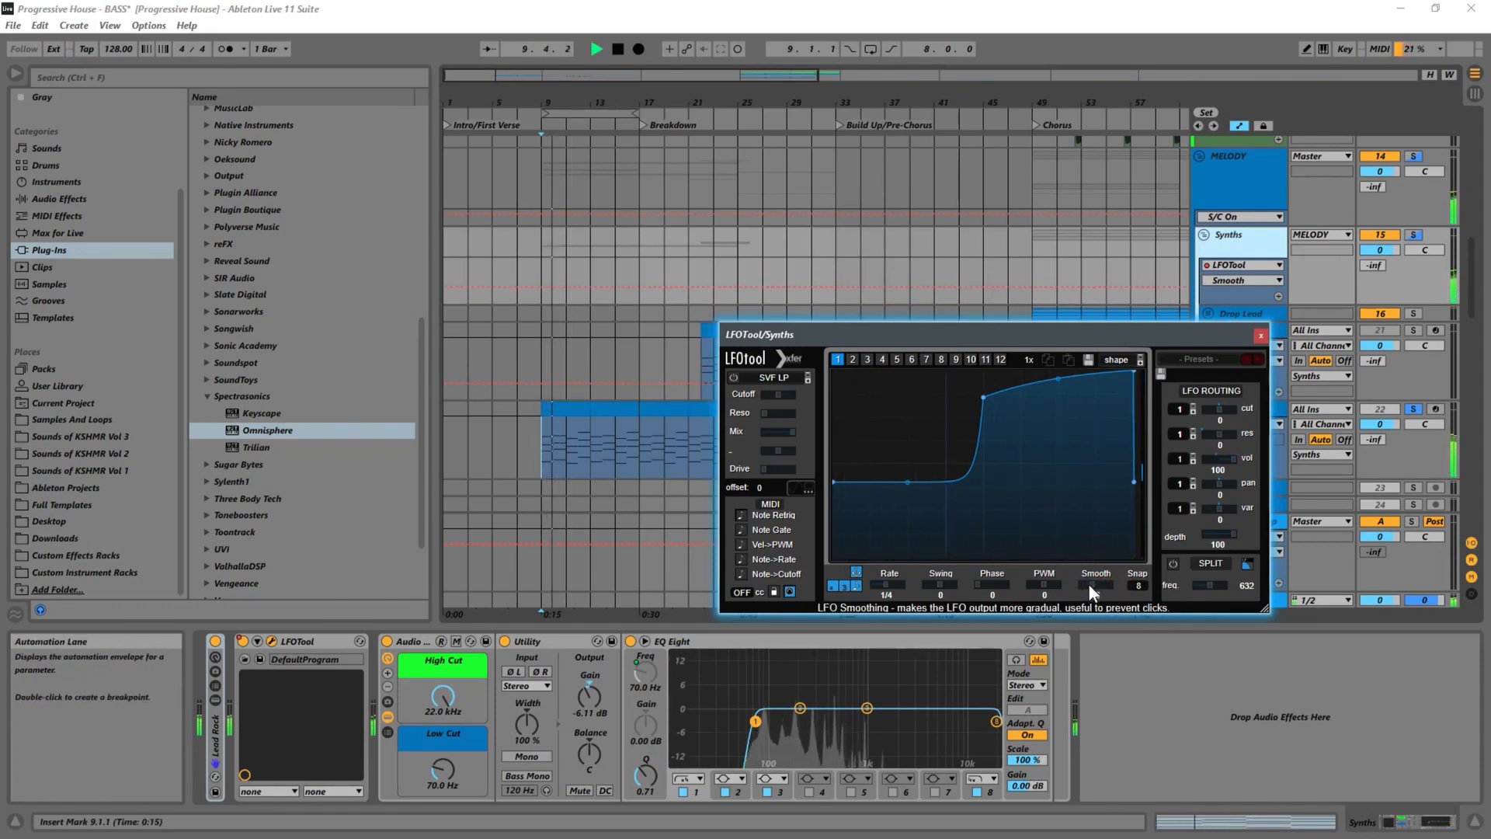
pyautogui.moveTo(1088, 585)
pyautogui.mouseDown()
pyautogui.moveTo(1018, 587)
pyautogui.moveTo(1079, 584)
pyautogui.mouseUp()
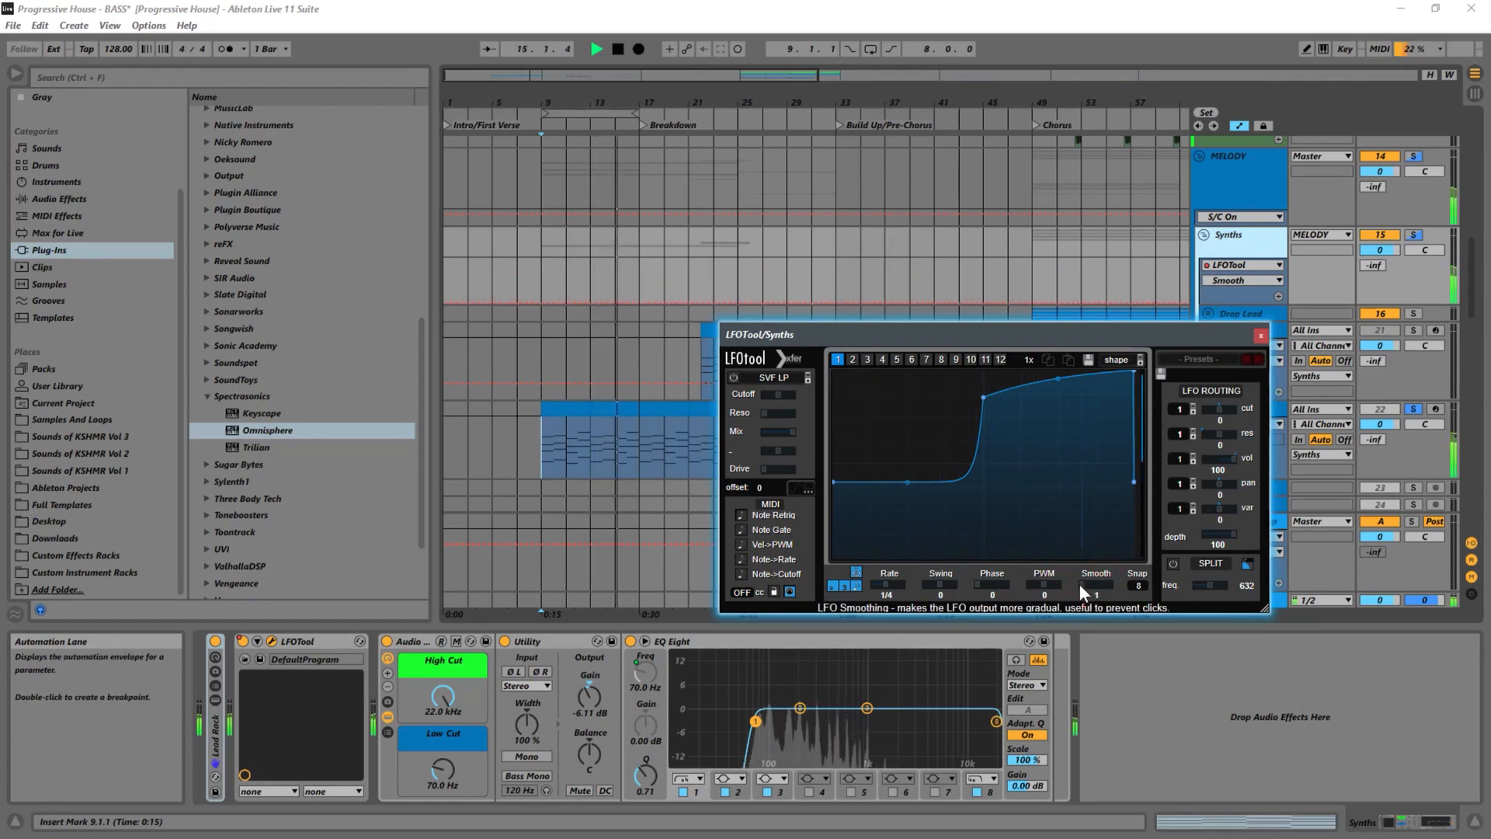
pyautogui.press('space')
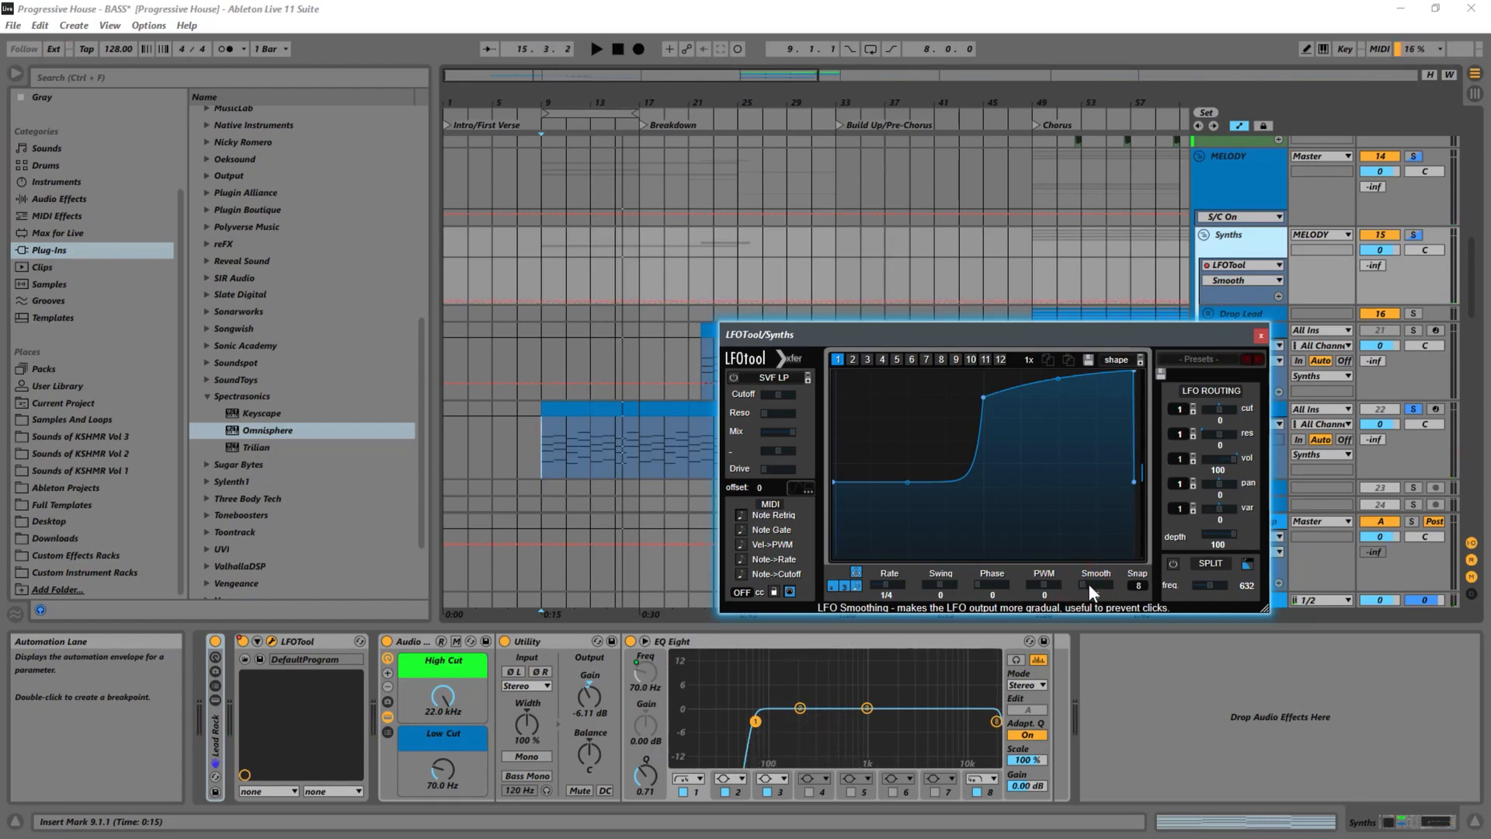
pyautogui.press('space')
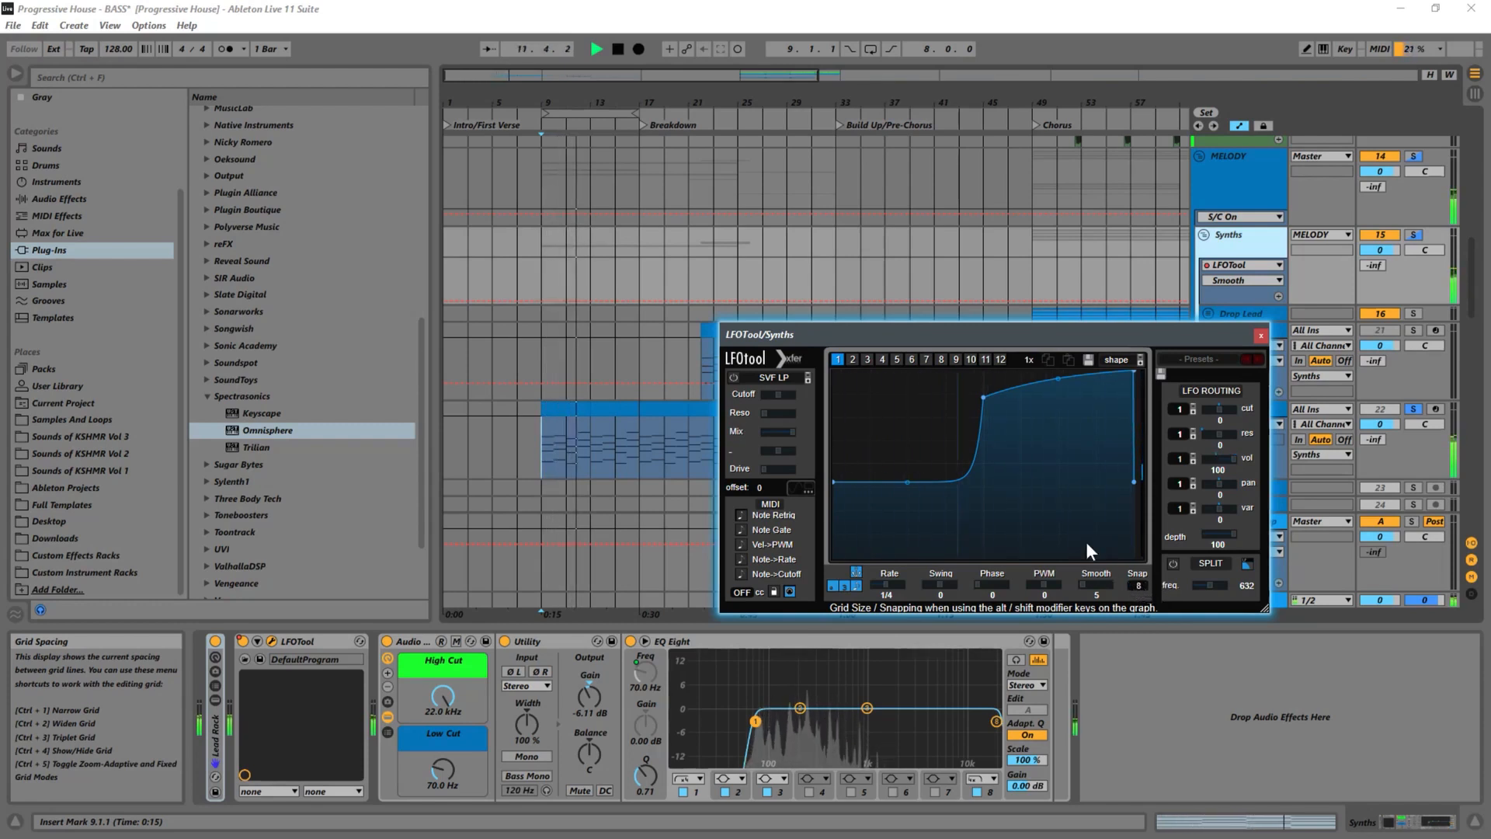
pyautogui.click(1261, 336)
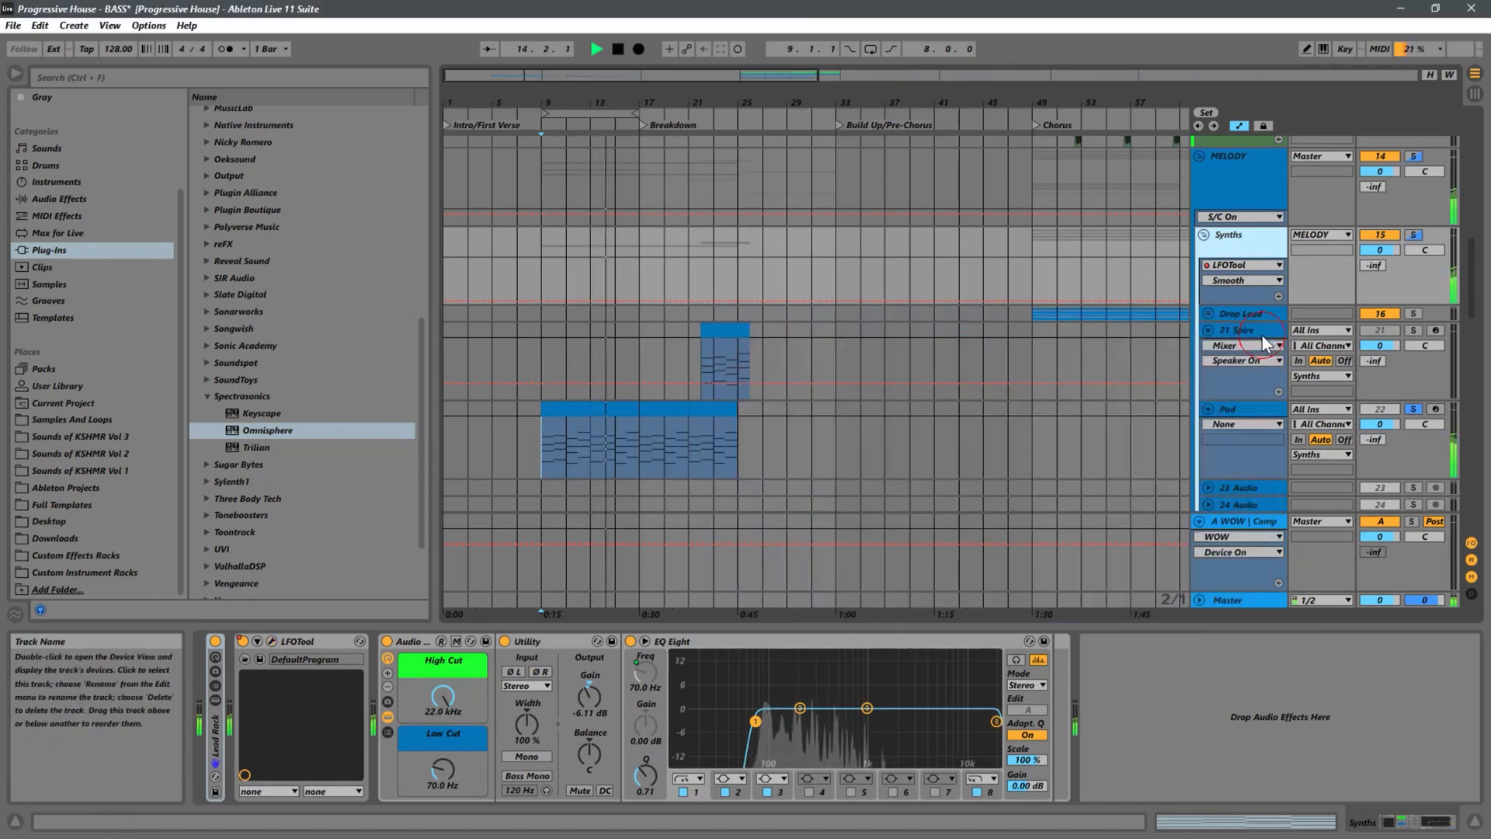
# Clear the solos on the Pad and Instruments group and play the section from bar 9 with the tracks together
pyautogui.click(570, 411)
pyautogui.scroll(-5, 711, 428)
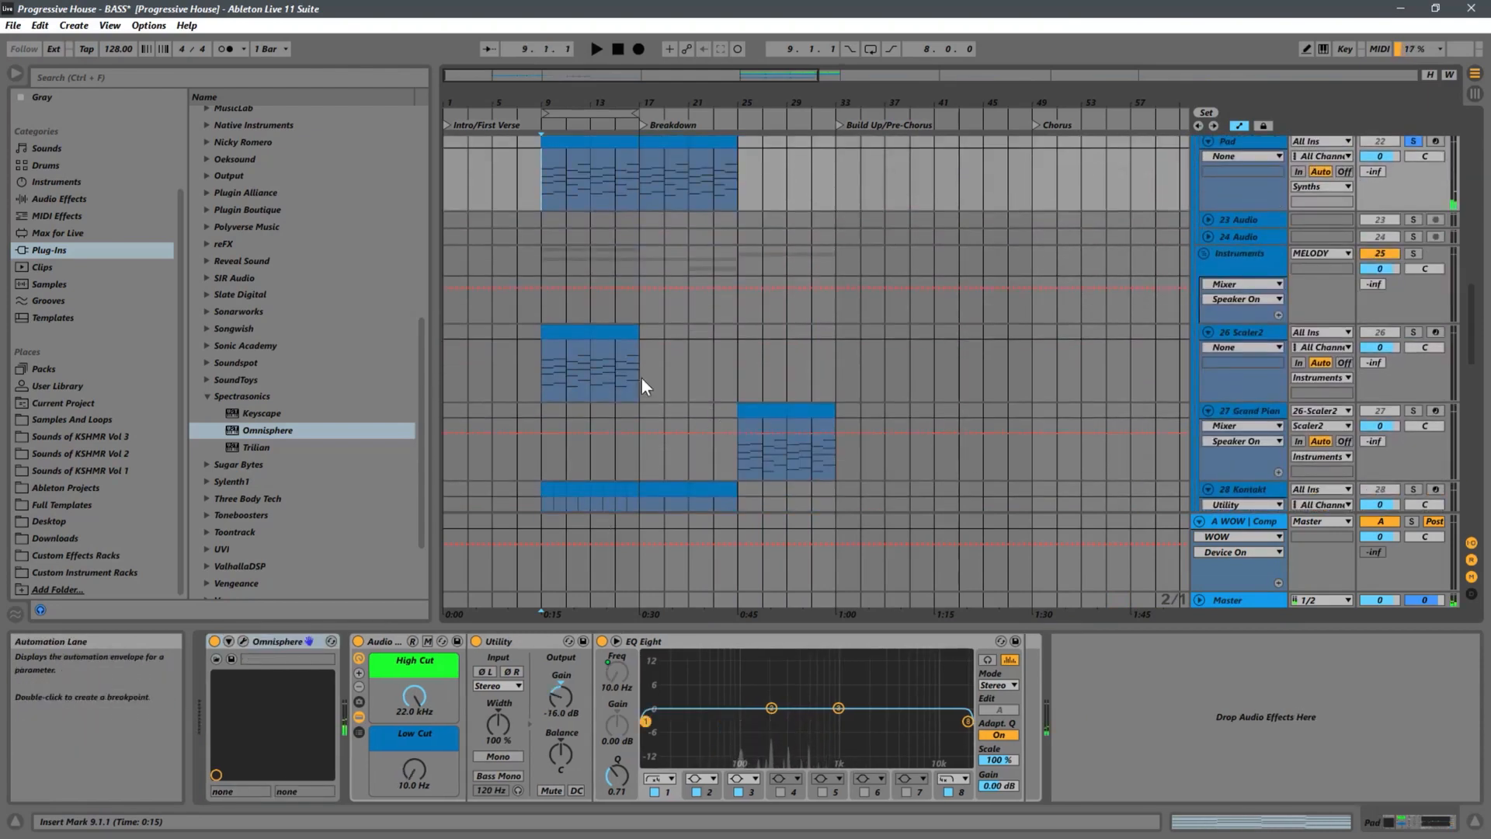
pyautogui.scroll(2, 629, 371)
pyautogui.scroll(-3, 637, 371)
pyautogui.click(542, 338)
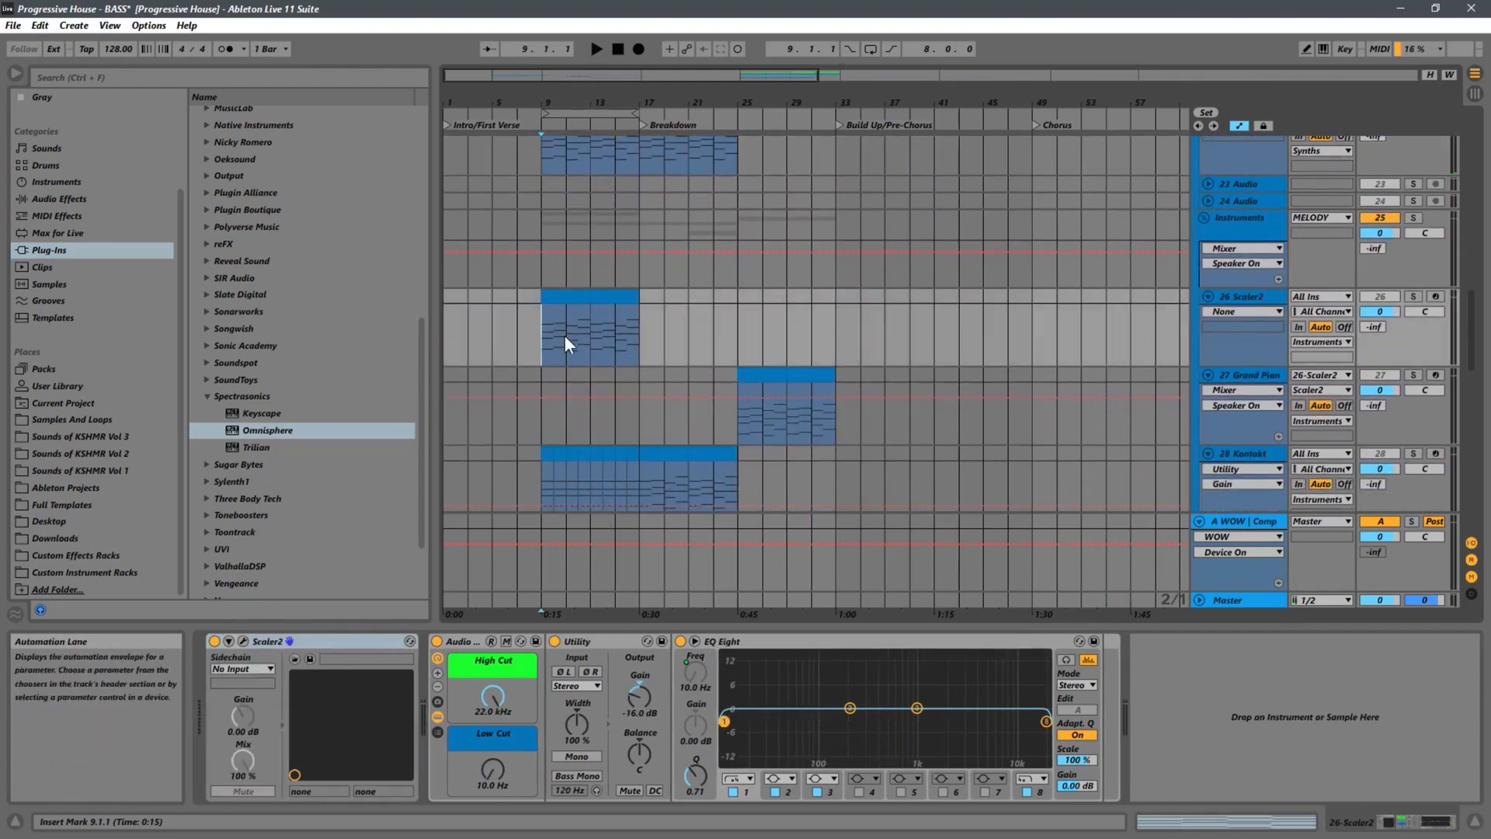
pyautogui.click(1418, 218)
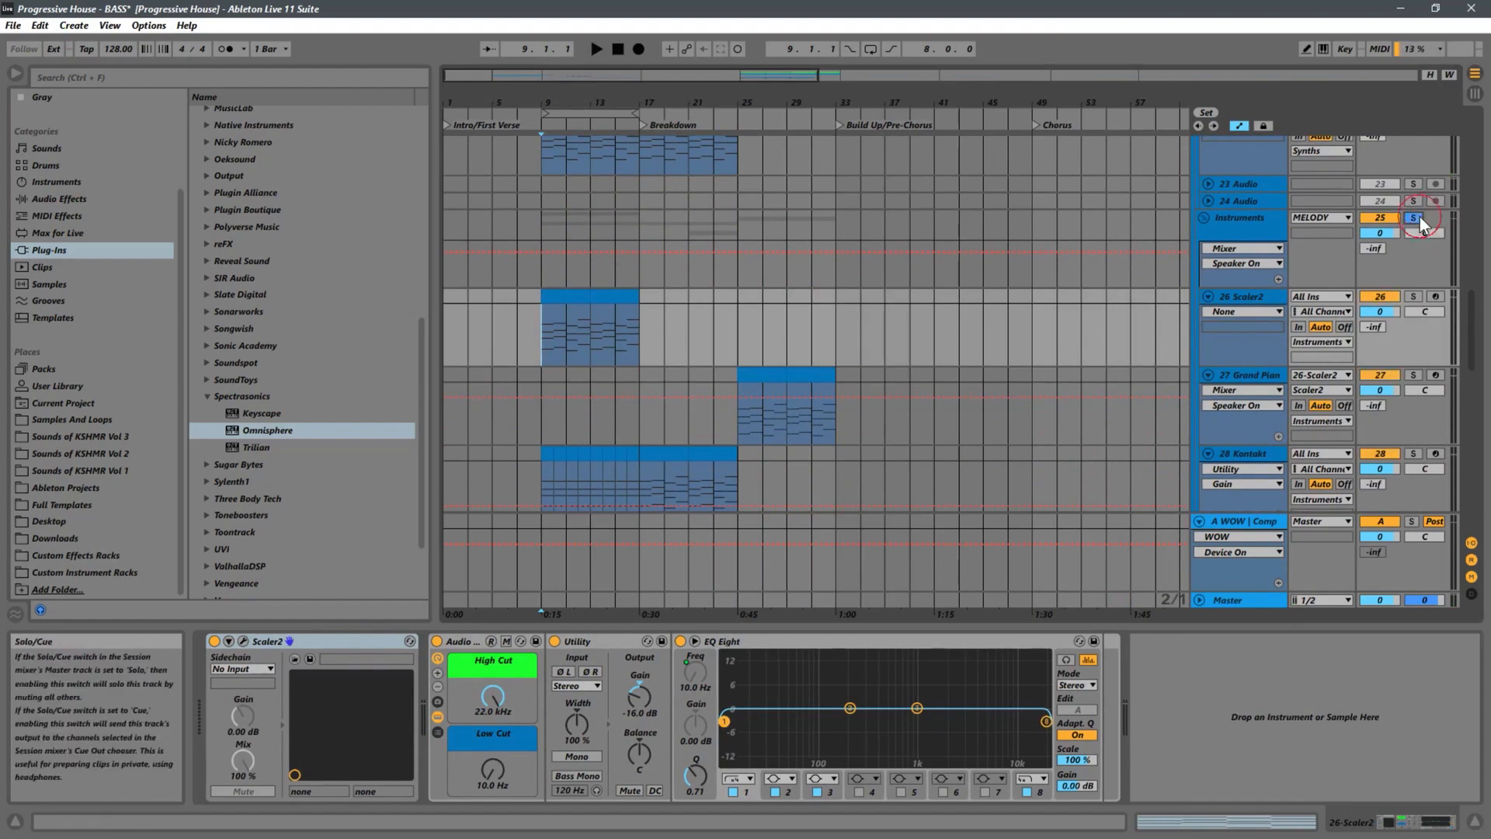
pyautogui.press('space')
pyautogui.scroll(5, 725, 295)
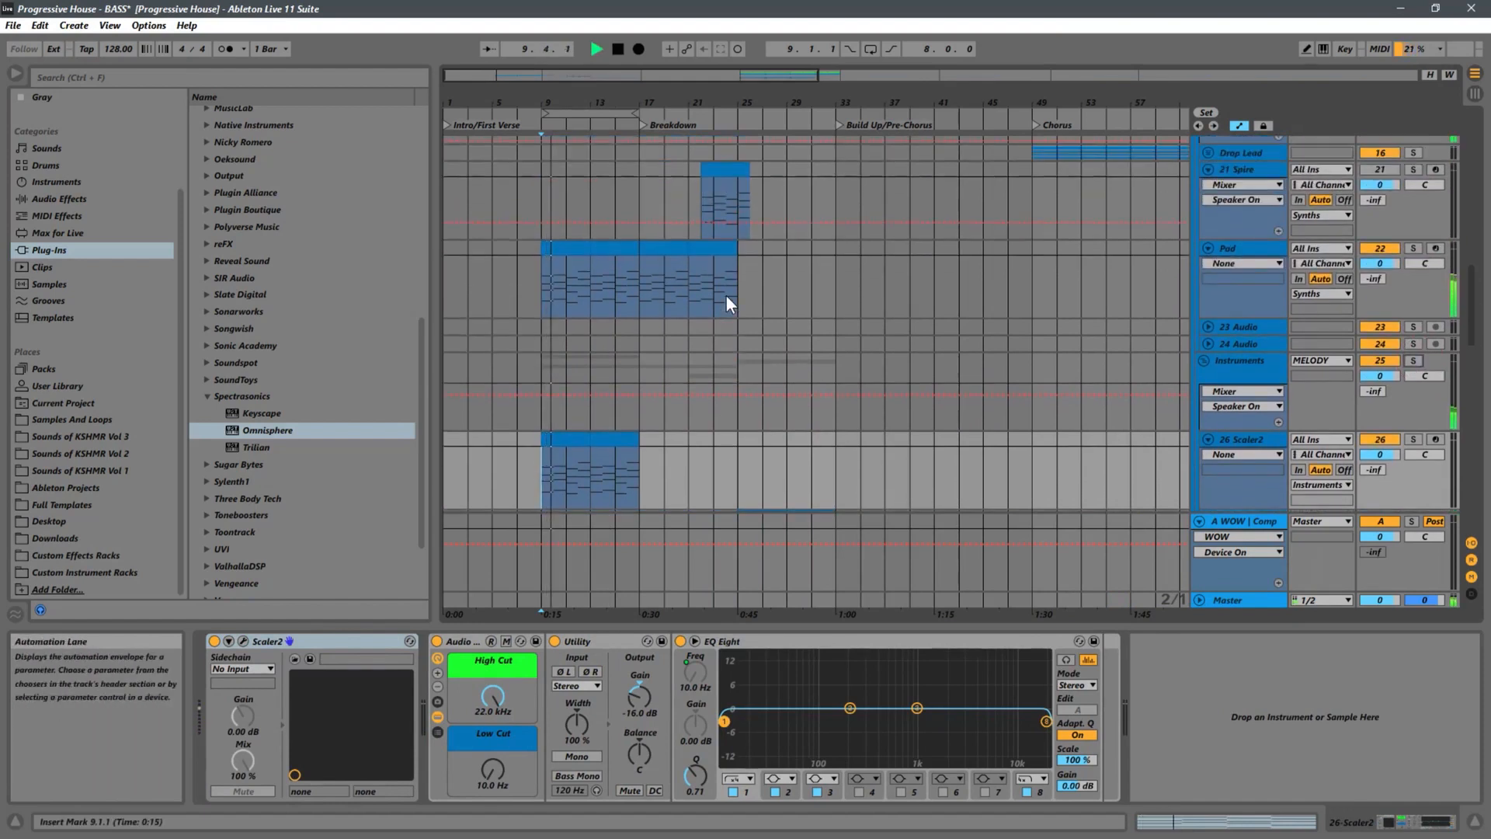
pyautogui.scroll(-5, 726, 293)
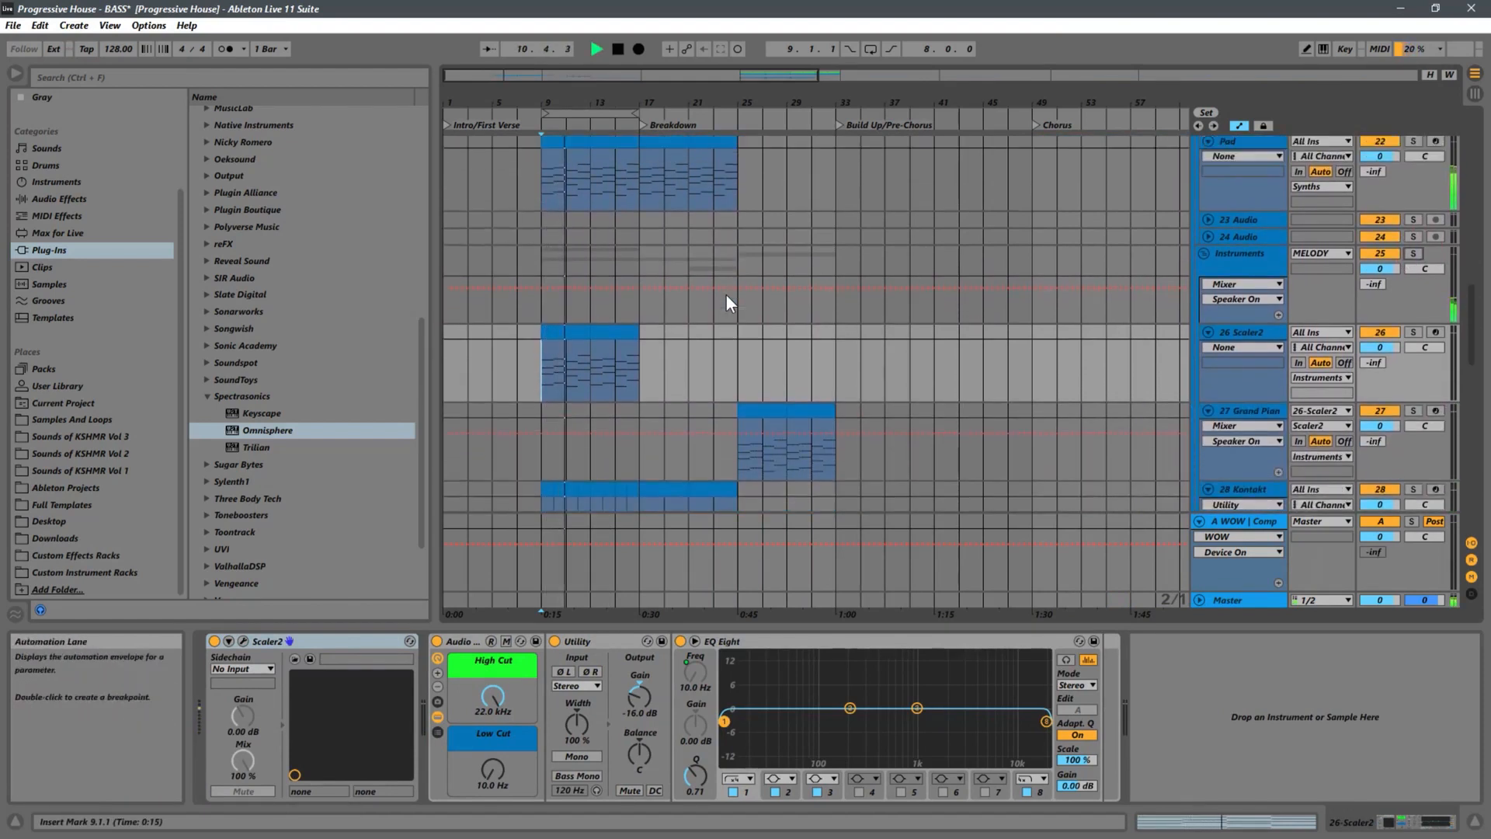
pyautogui.scroll(-4, 733, 296)
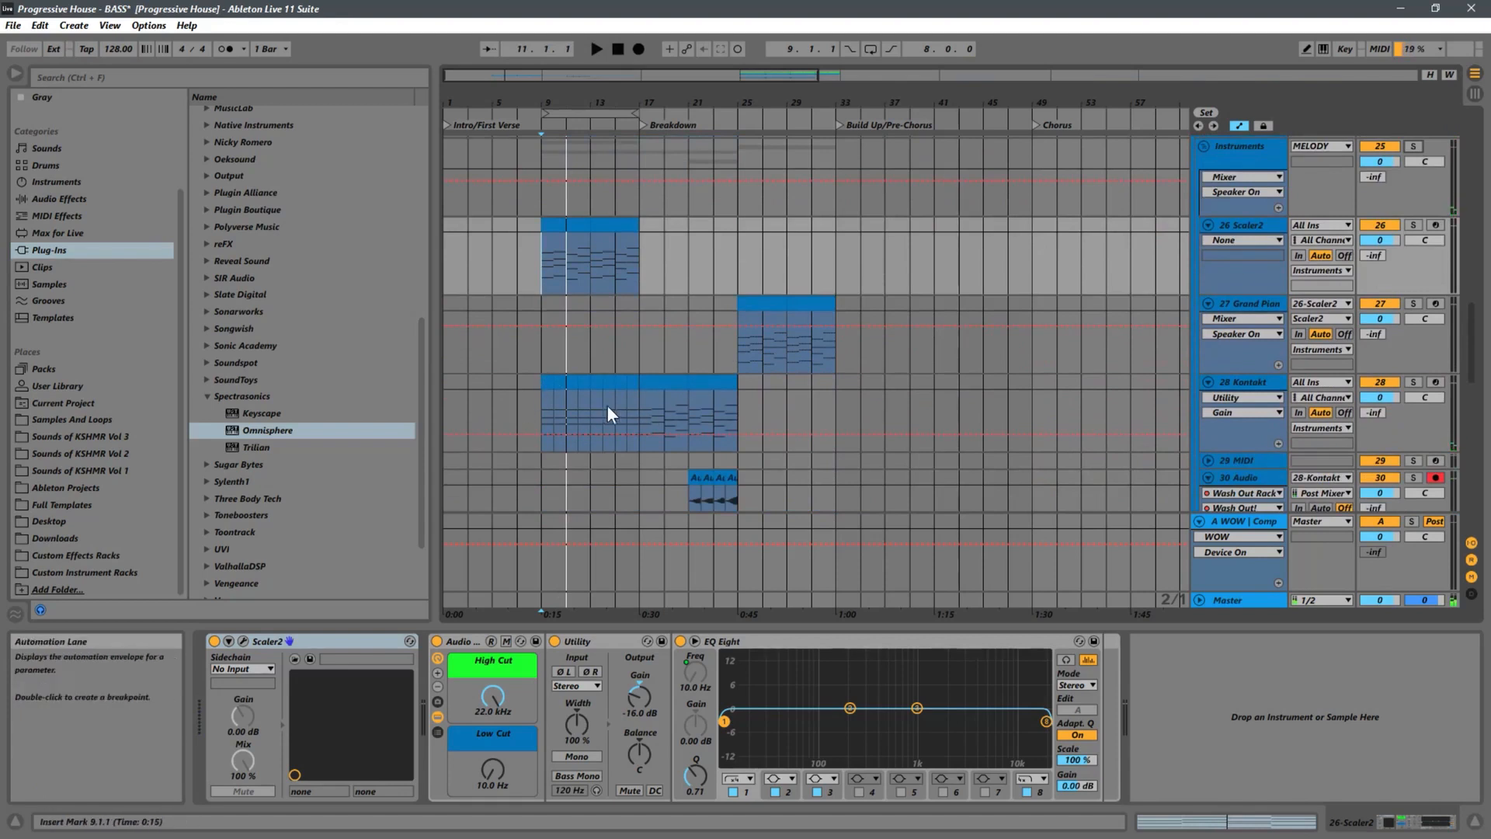
pyautogui.press('space')
# Delete the Kontakt track's part between bars 9 and 17 and play from bar 9
pyautogui.moveTo(636, 401); pyautogui.dragTo(540, 380)
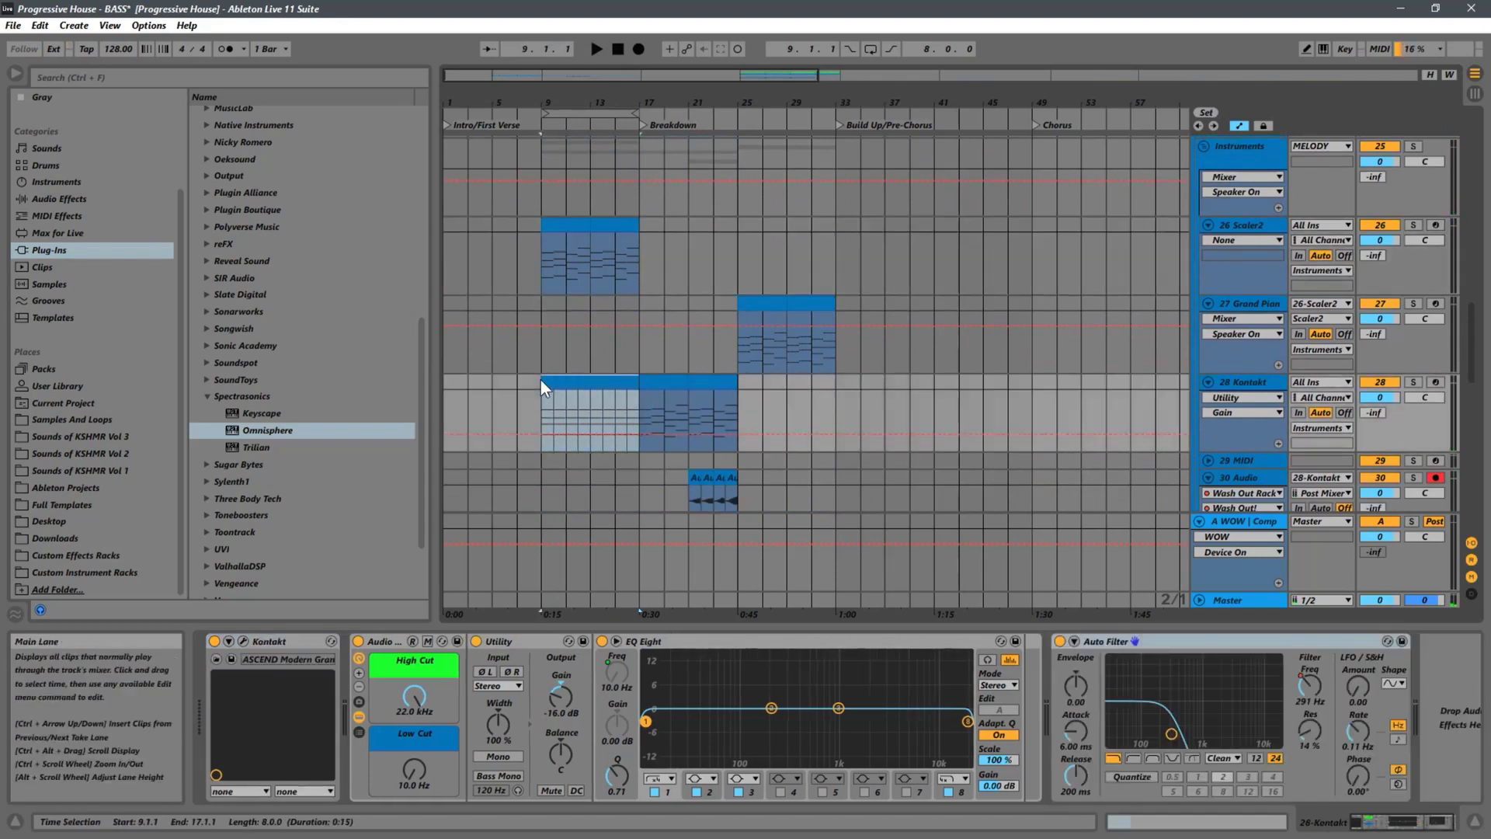
pyautogui.press('space')
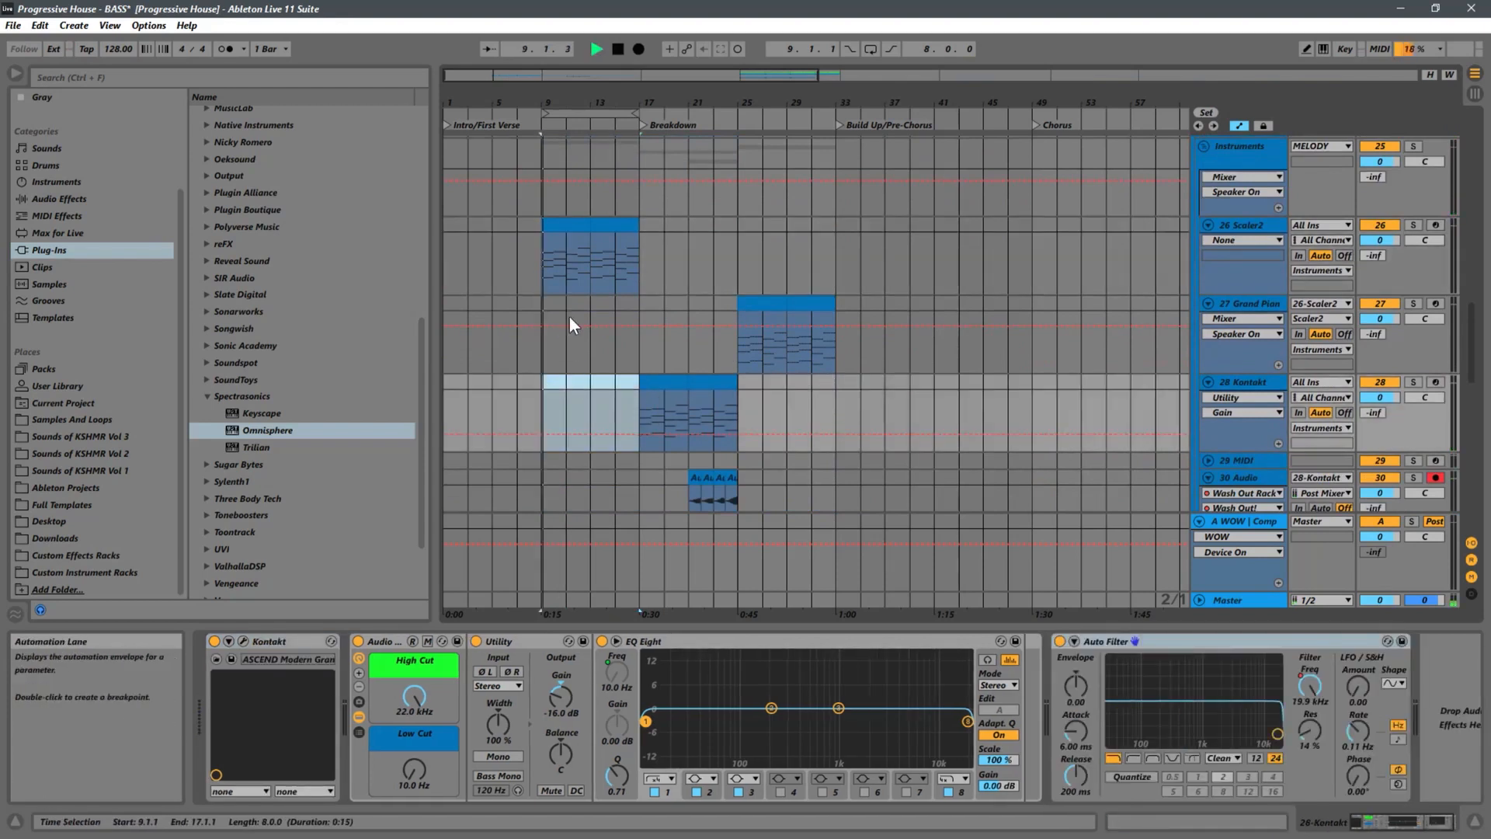
pyautogui.scroll(5, 674, 375)
pyautogui.scroll(3, 674, 376)
# Play from bar 17, lower the Pad track's Utility gain to -22.3 dB, and set its Low Cut to 122 Hz
pyautogui.click(642, 234)
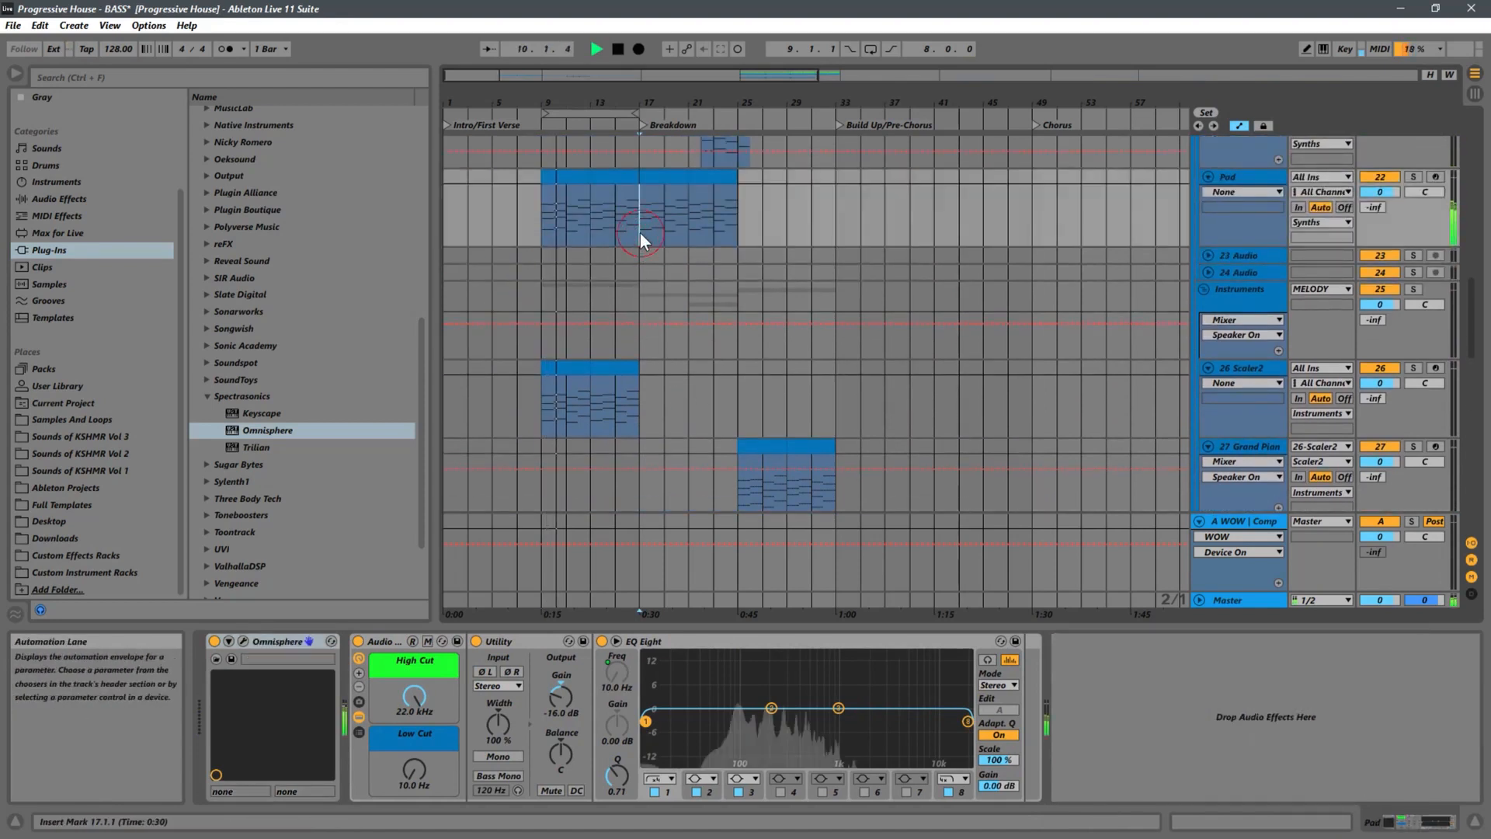
pyautogui.scroll(-11, 725, 232)
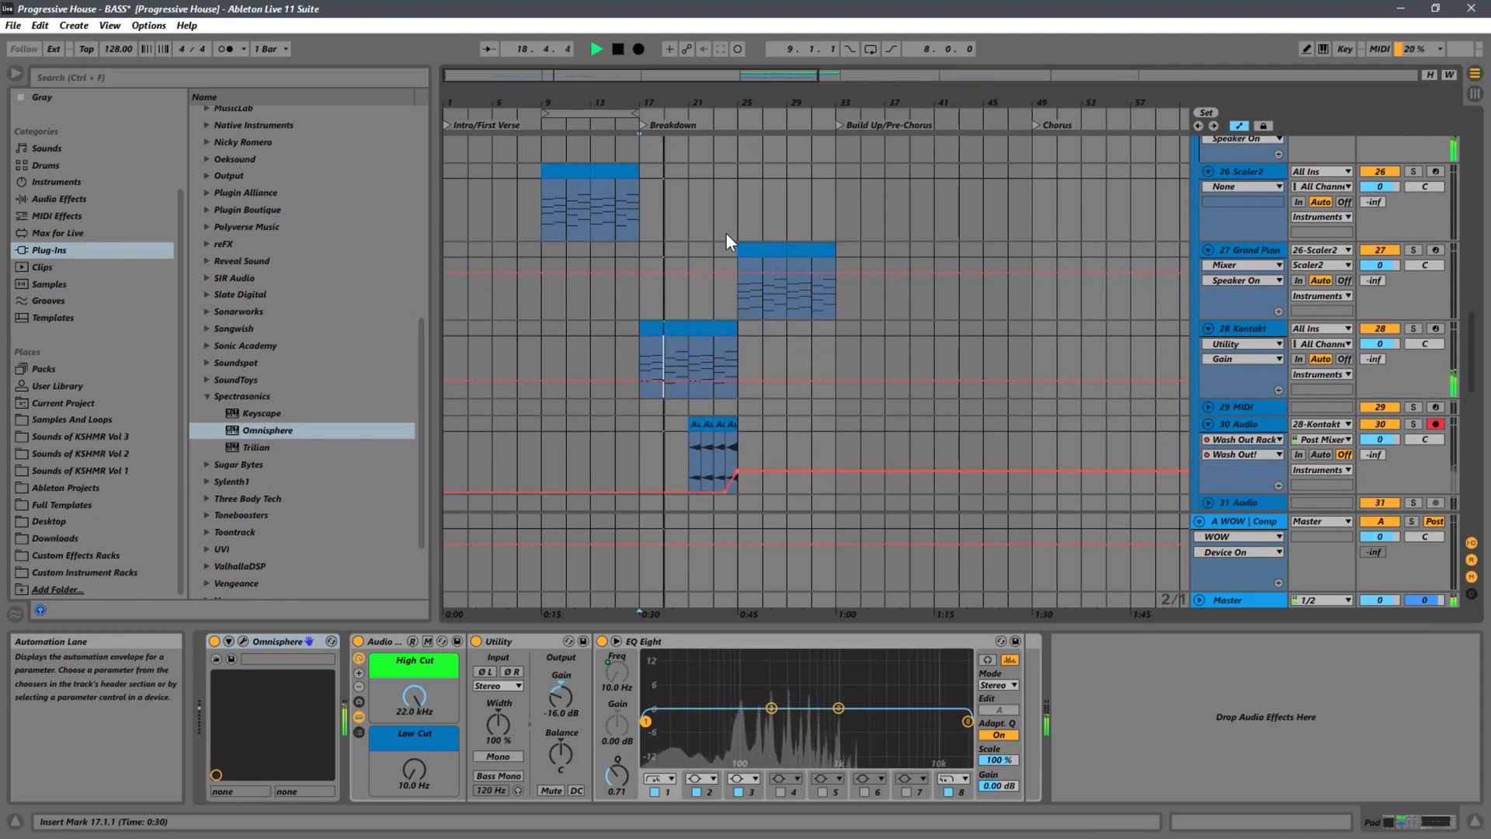
pyautogui.scroll(18, 723, 387)
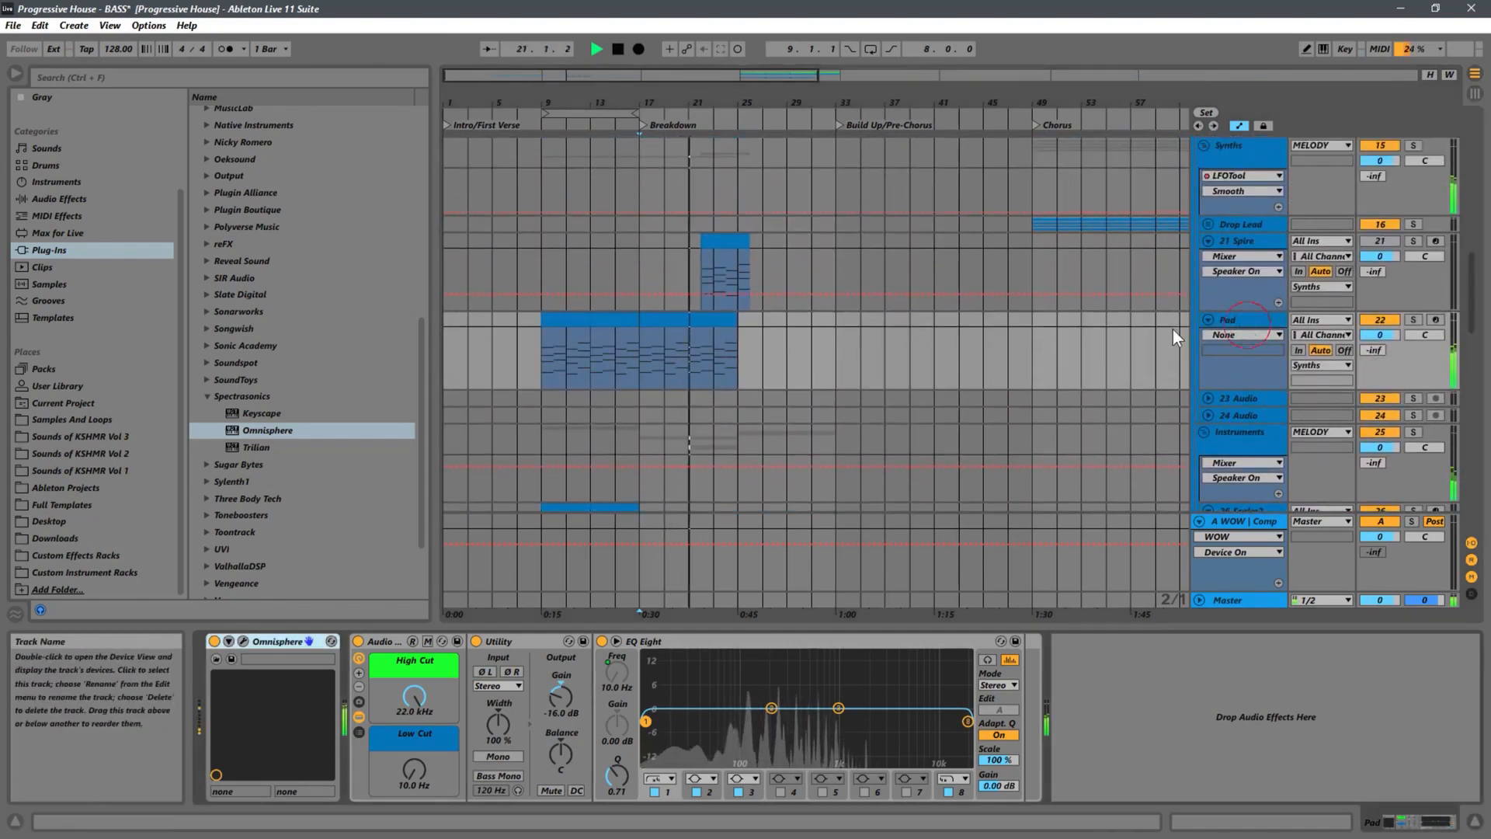
pyautogui.click(557, 702)
pyautogui.moveTo(557, 703); pyautogui.dragTo(554, 715)
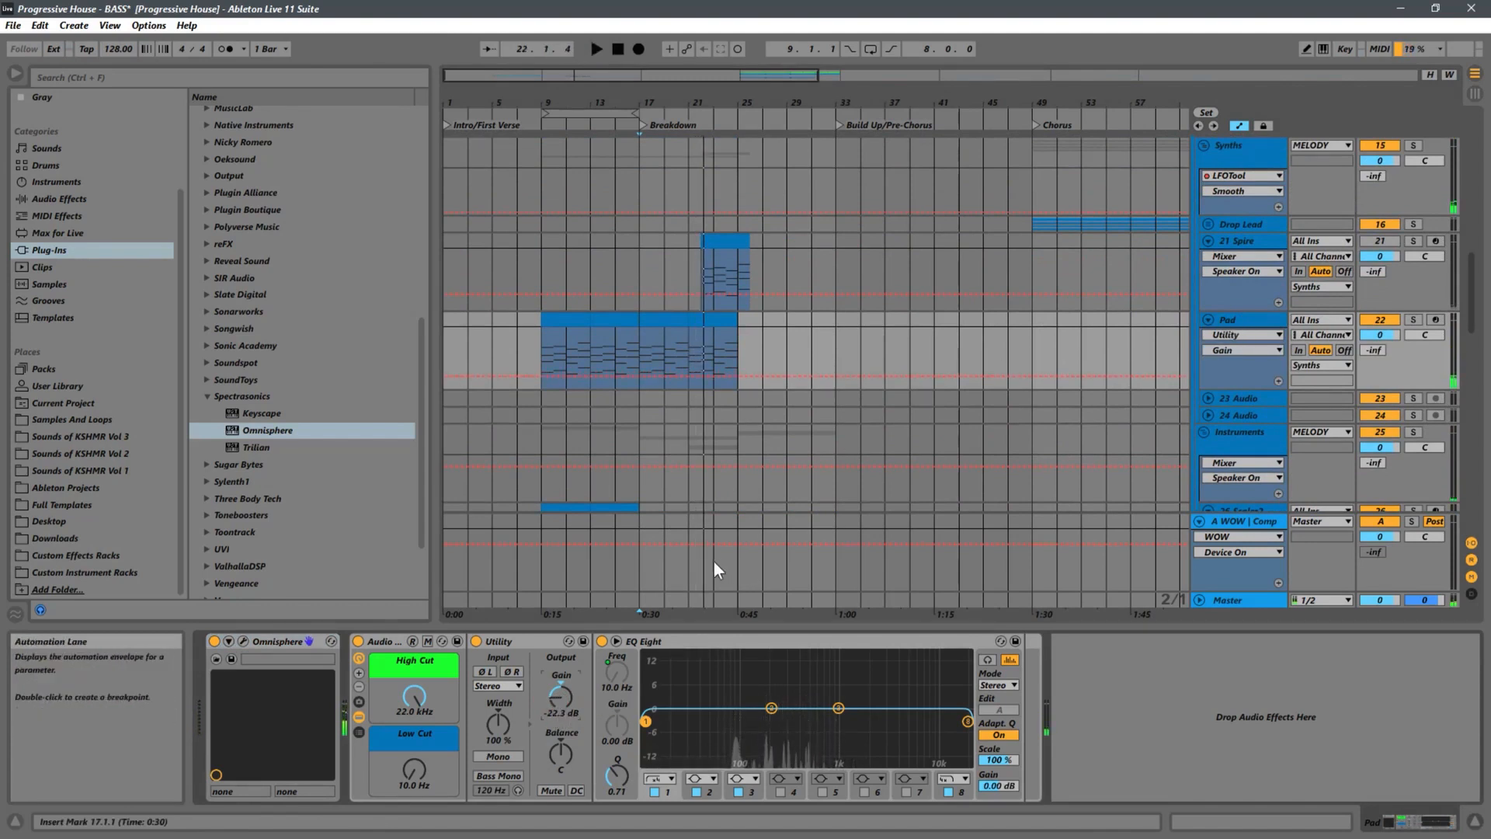
pyautogui.moveTo(421, 770); pyautogui.dragTo(450, 734)
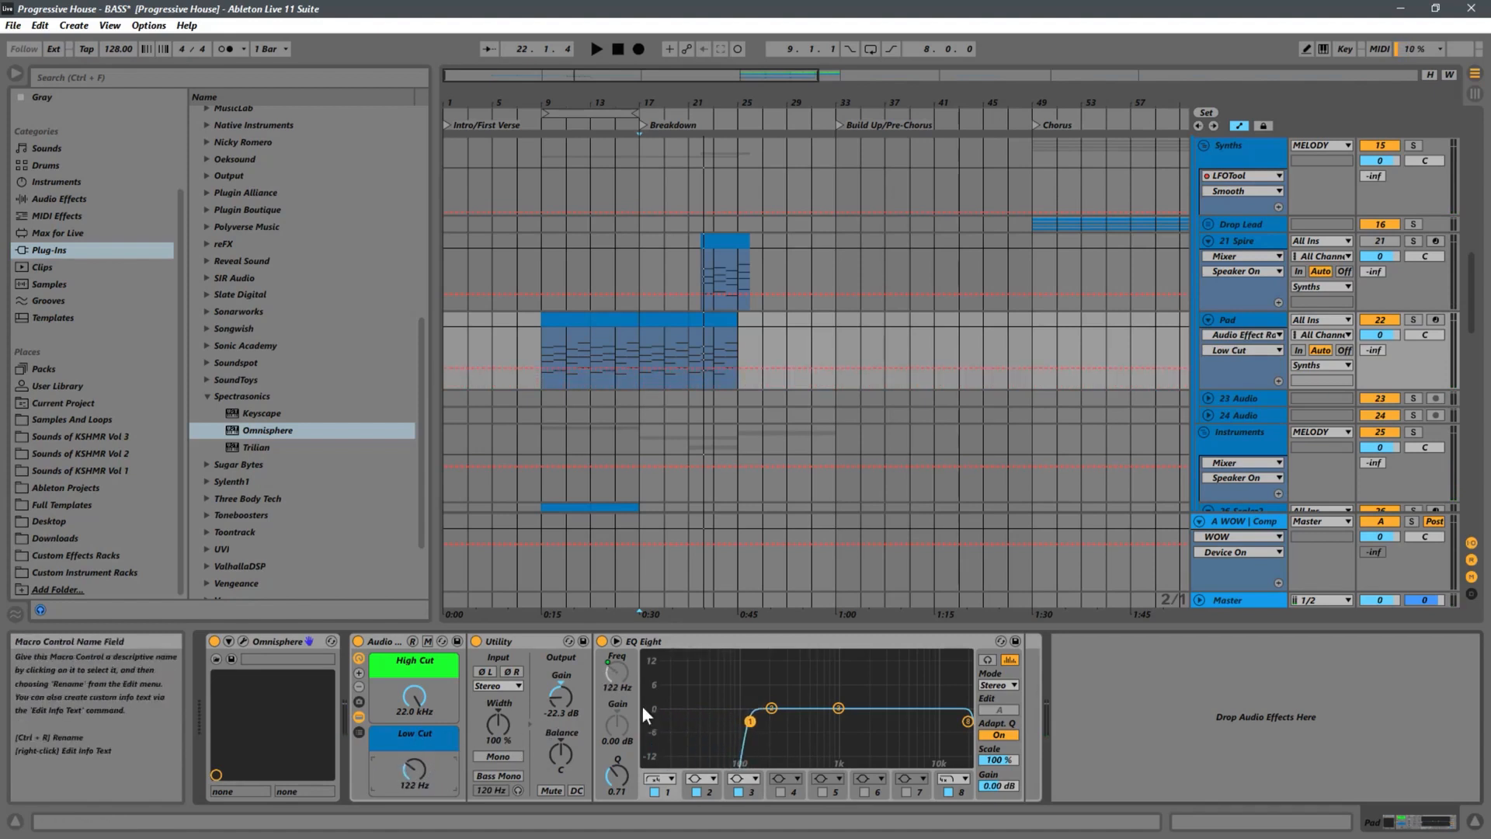
# Play from bar 17 and check the device chains of the Grand Piano and Kontakt tracks
pyautogui.click(640, 348)
pyautogui.press('space')
pyautogui.scroll(-6, 745, 334)
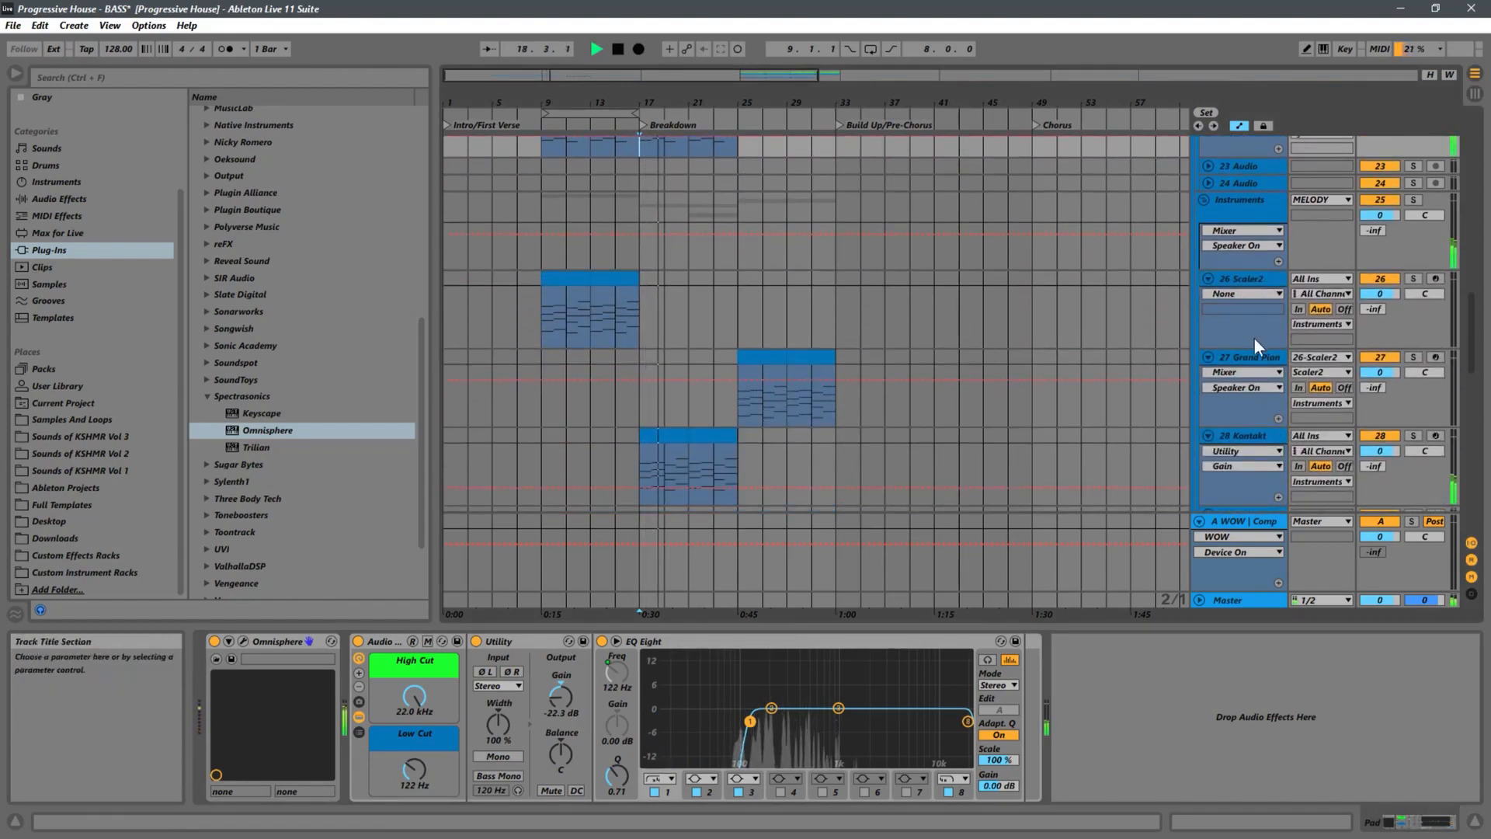
pyautogui.click(1246, 359)
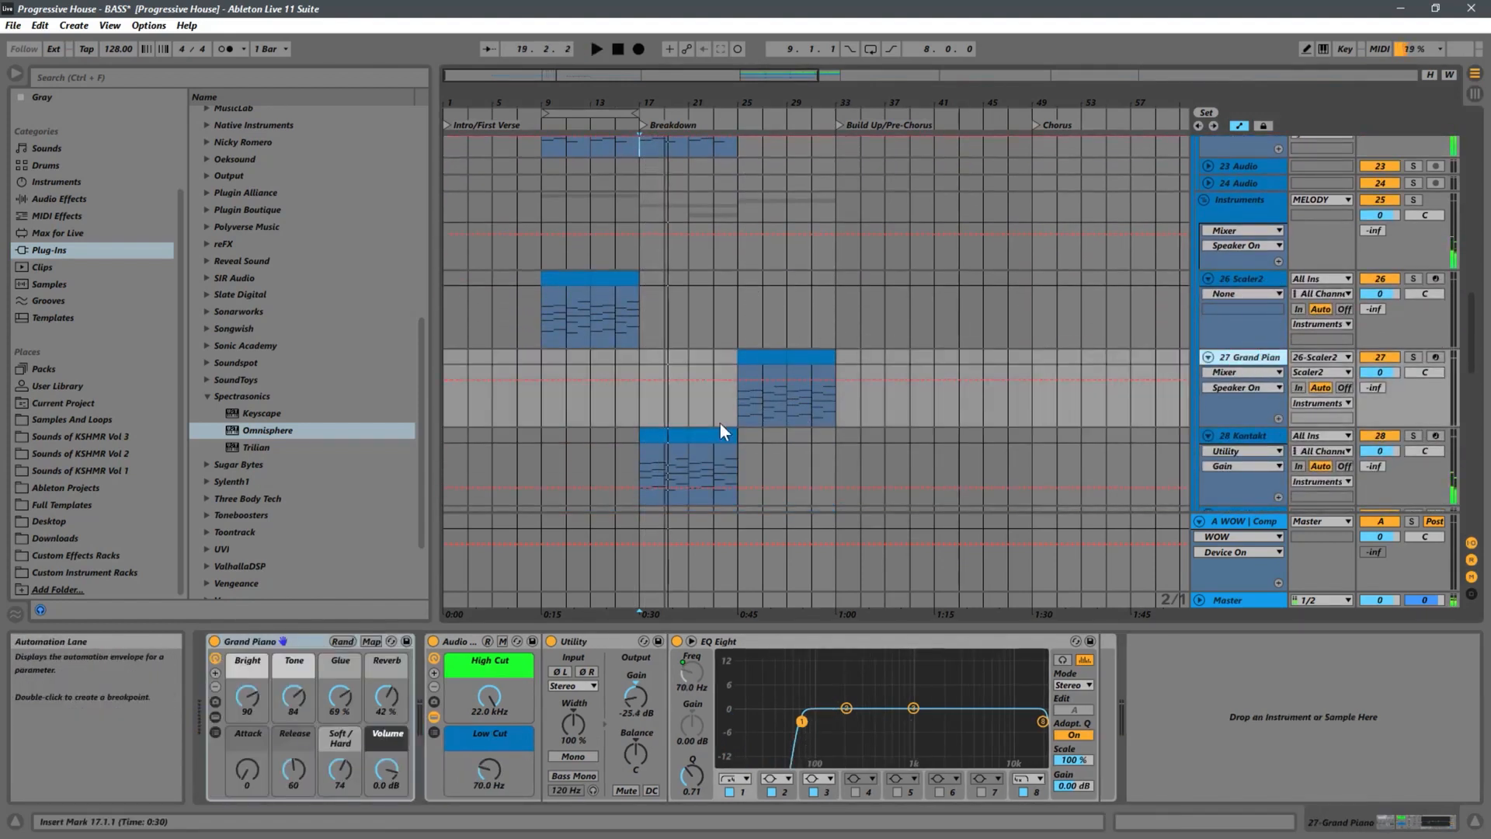
pyautogui.scroll(-2, 719, 422)
pyautogui.click(1242, 346)
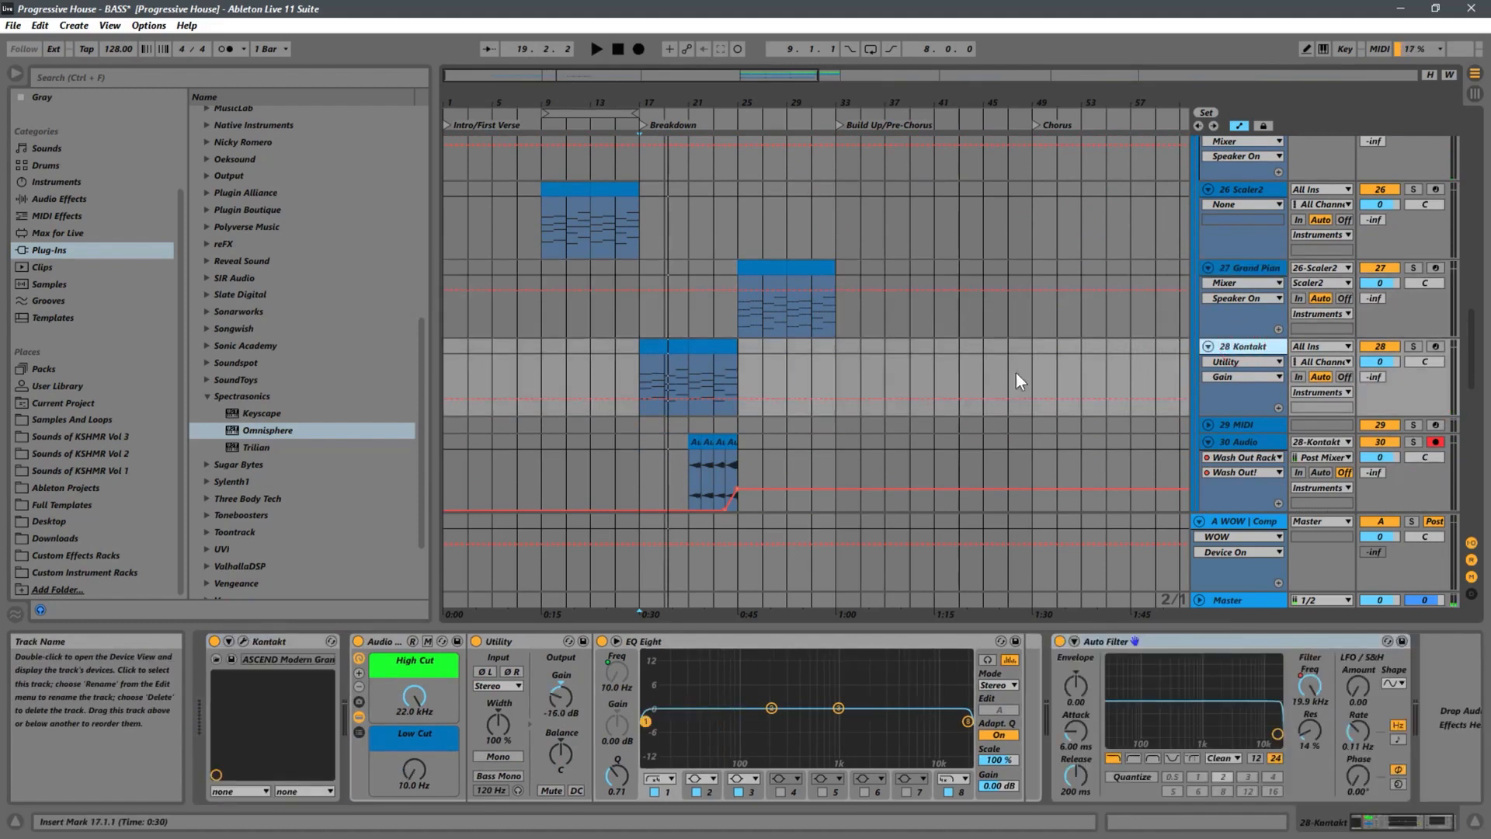
pyautogui.scroll(-3, 651, 367)
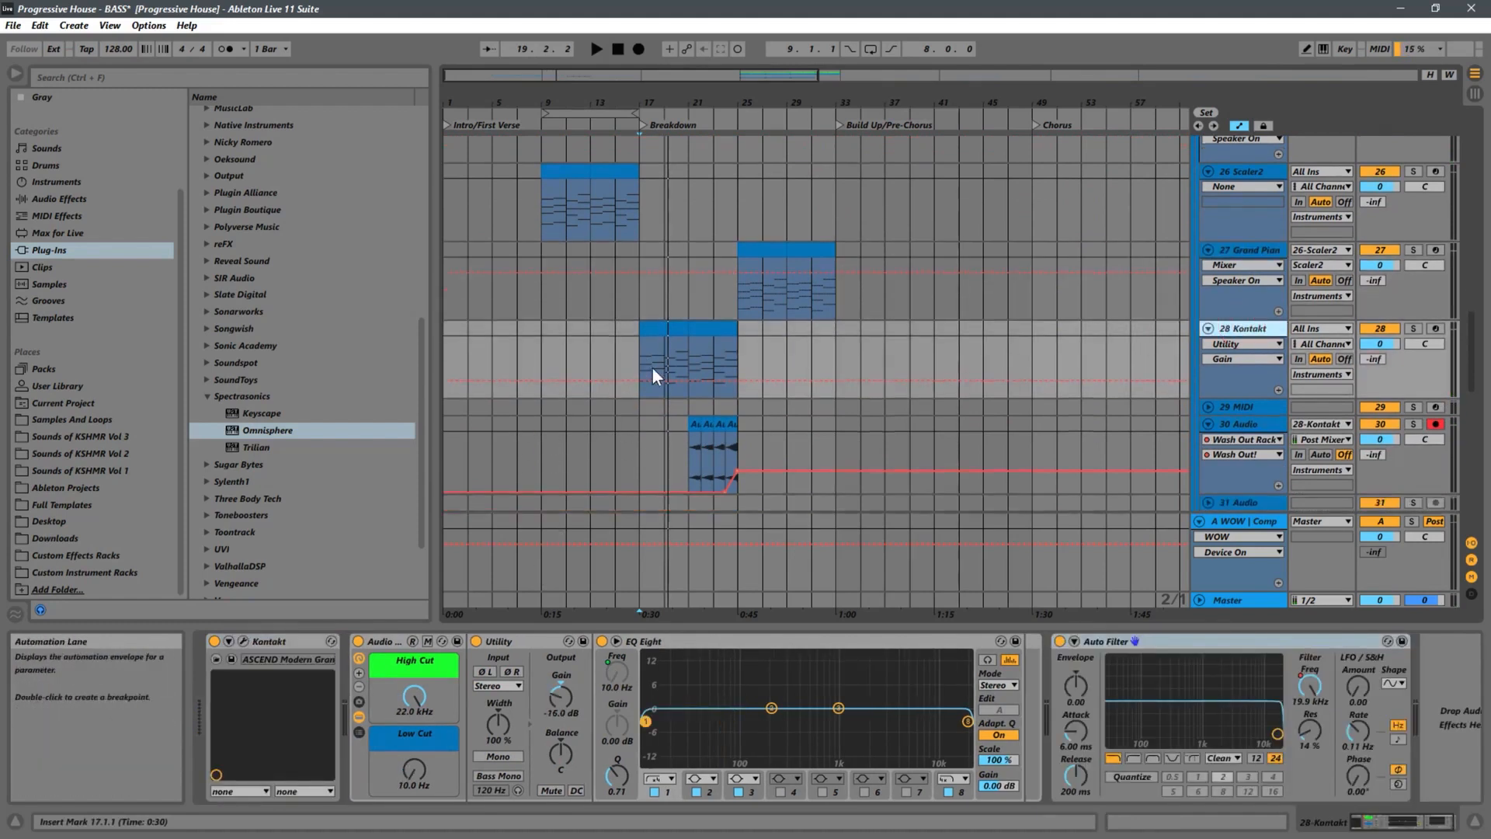
pyautogui.press('space')
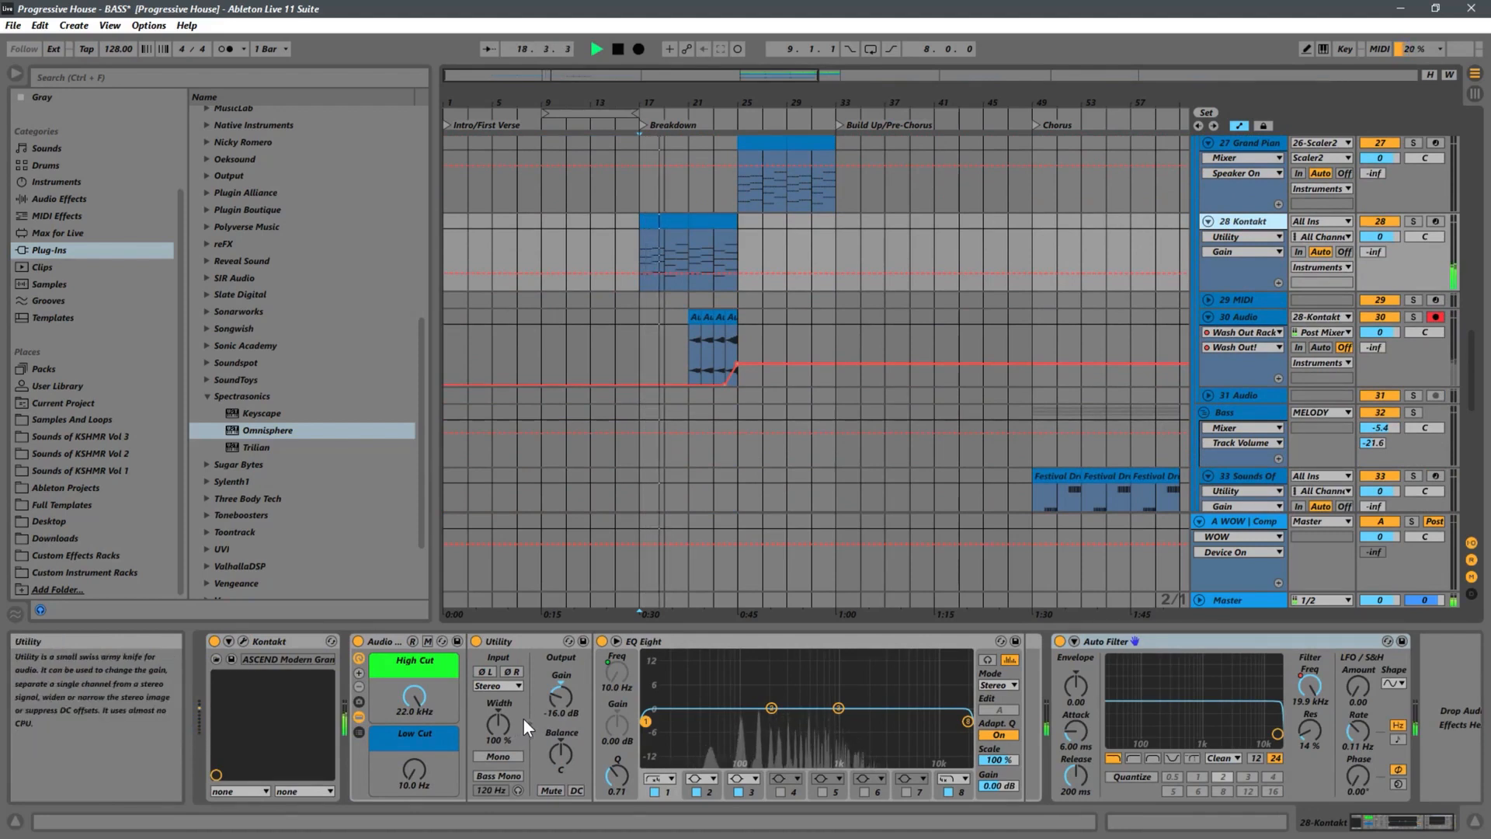
pyautogui.press('space')
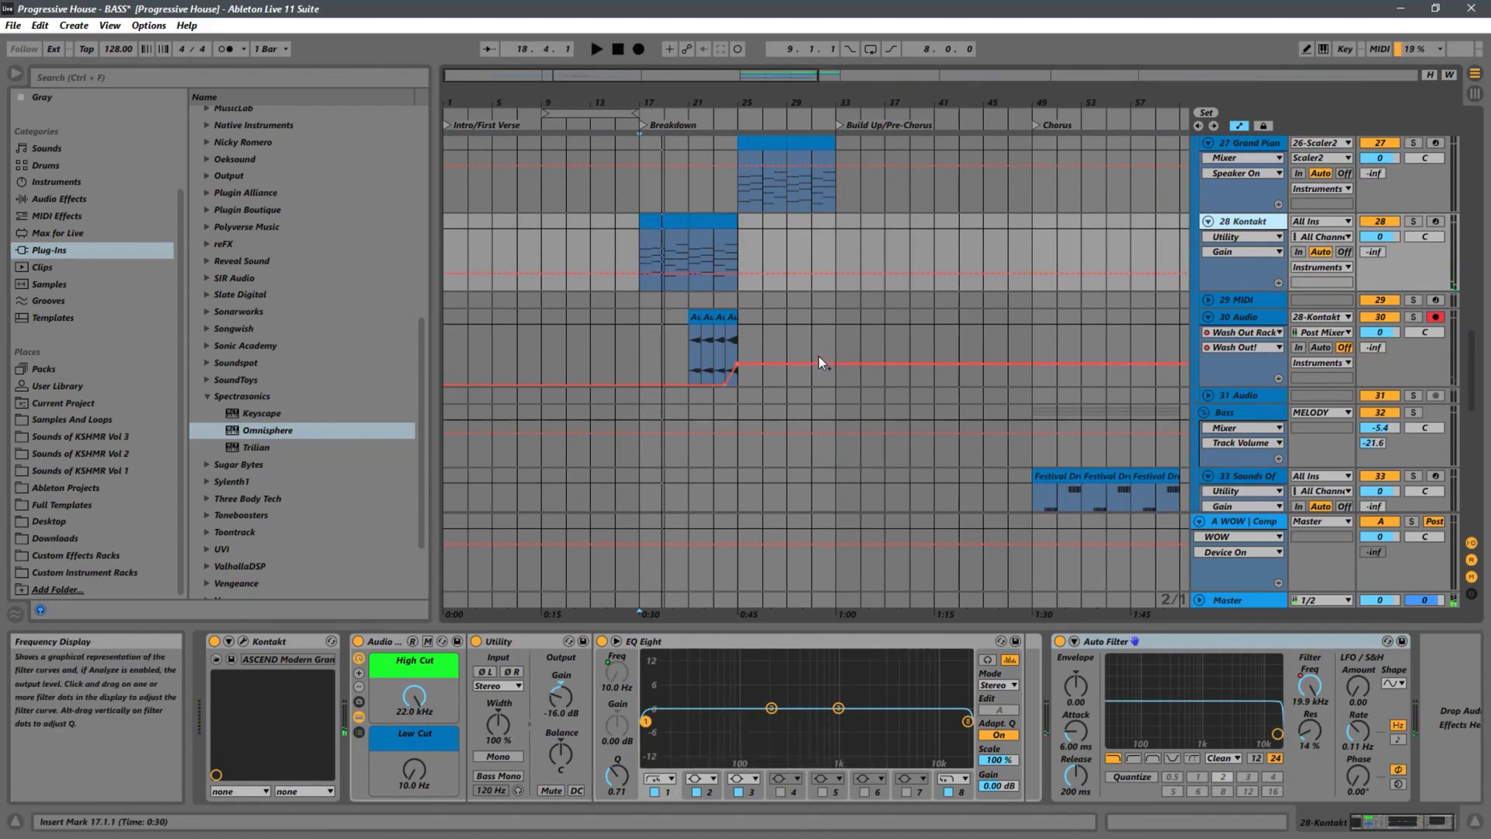
# Place the insert marker at bar 17 on the Kontakt track and look over the Bass, Pad and Instruments clips
pyautogui.click(639, 254)
pyautogui.scroll(-3, 668, 254)
pyautogui.scroll(-6, 692, 258)
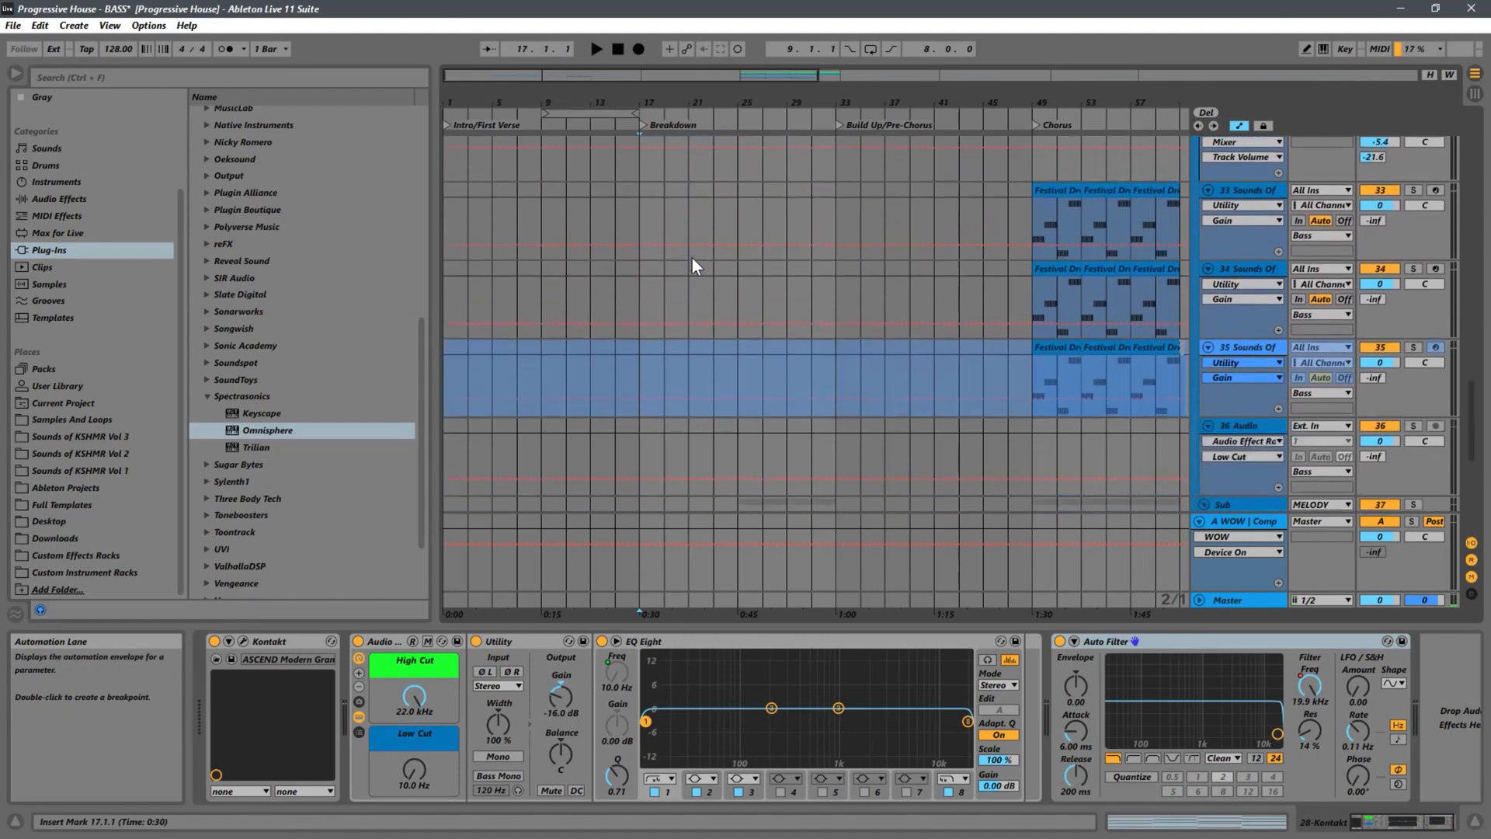
pyautogui.scroll(12, 691, 261)
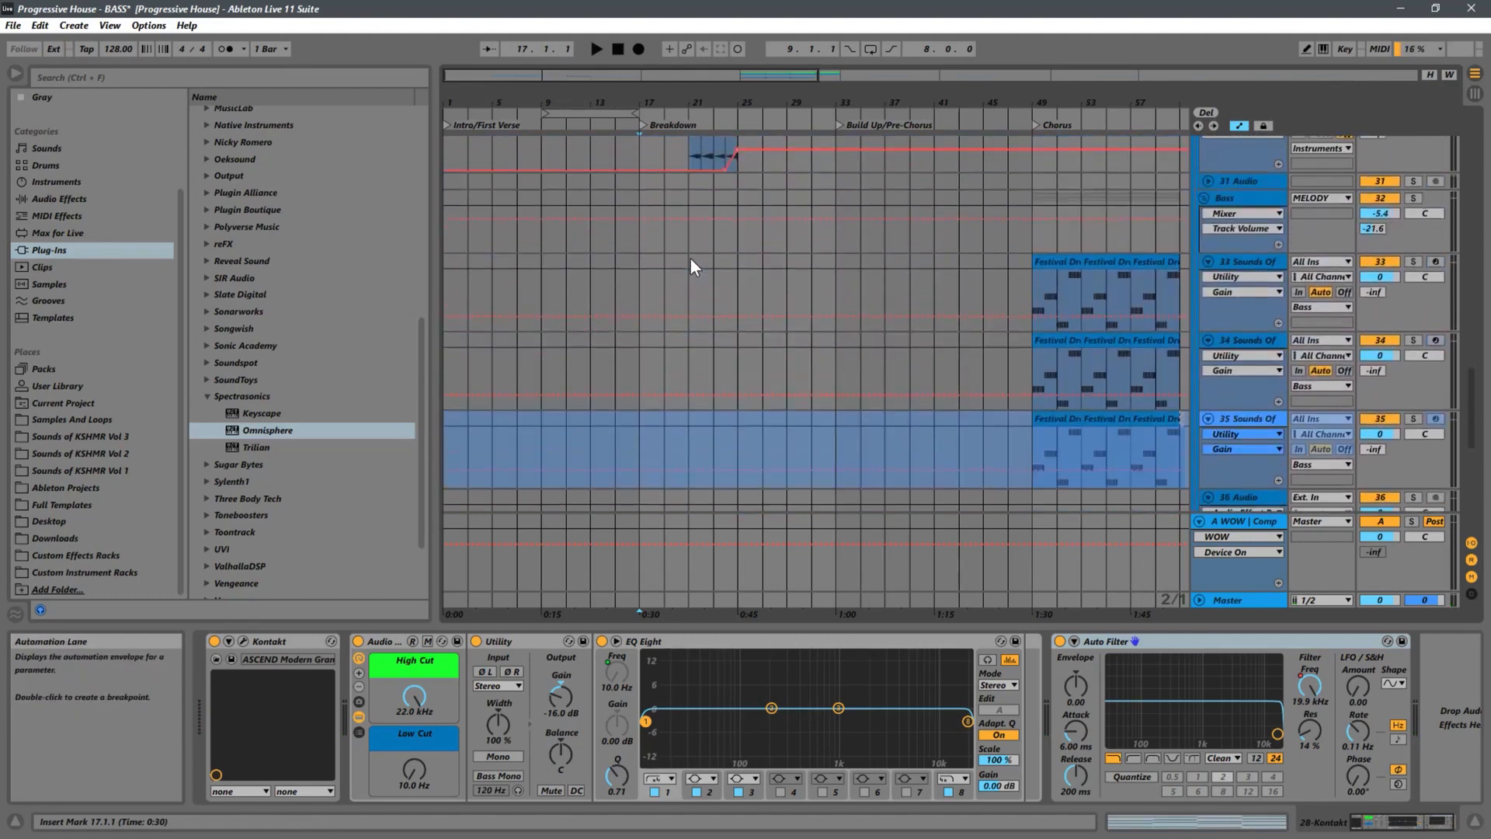
pyautogui.scroll(5, 691, 258)
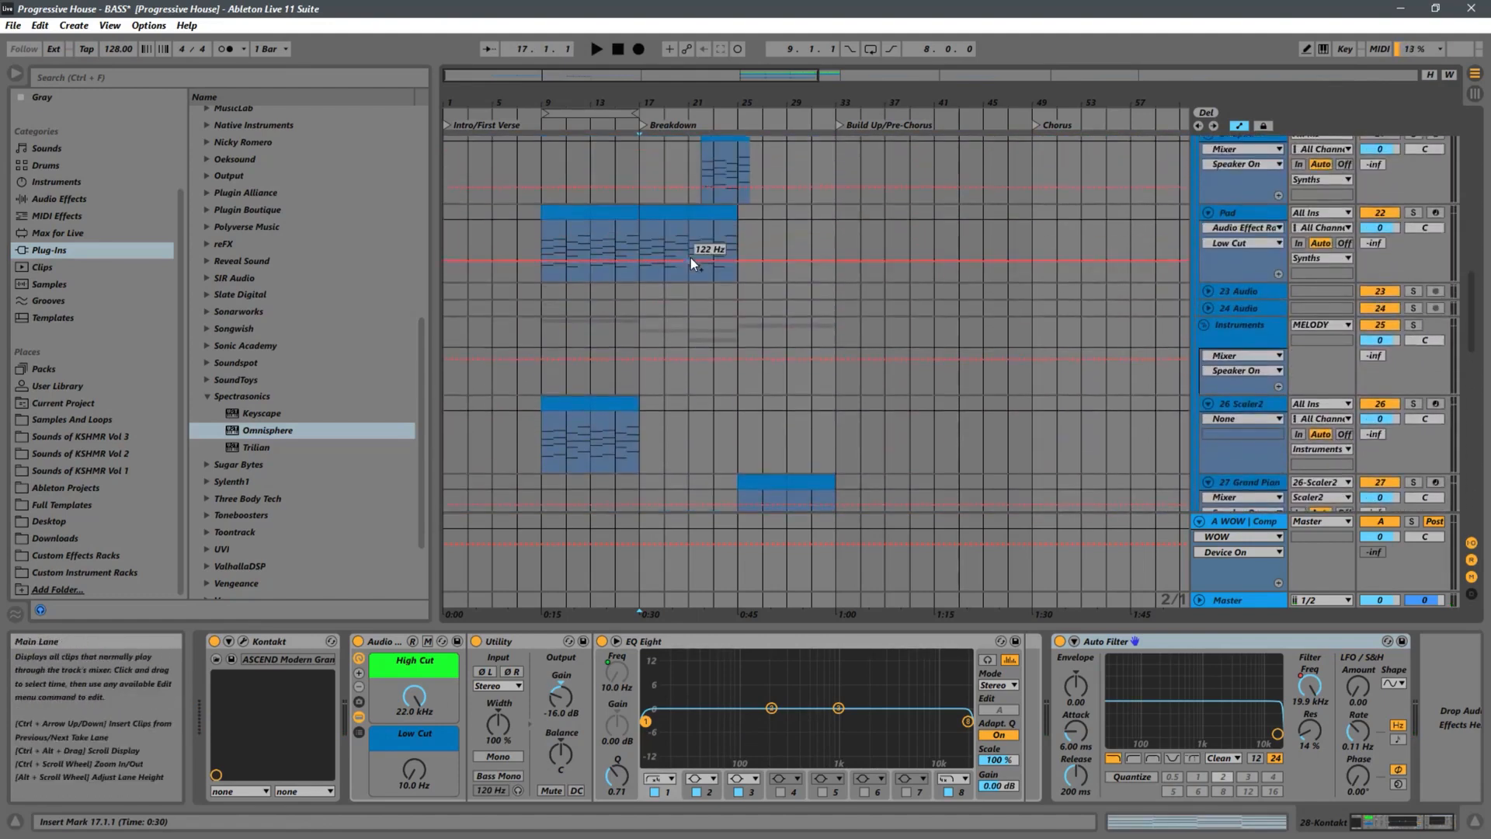
pyautogui.scroll(-6, 689, 256)
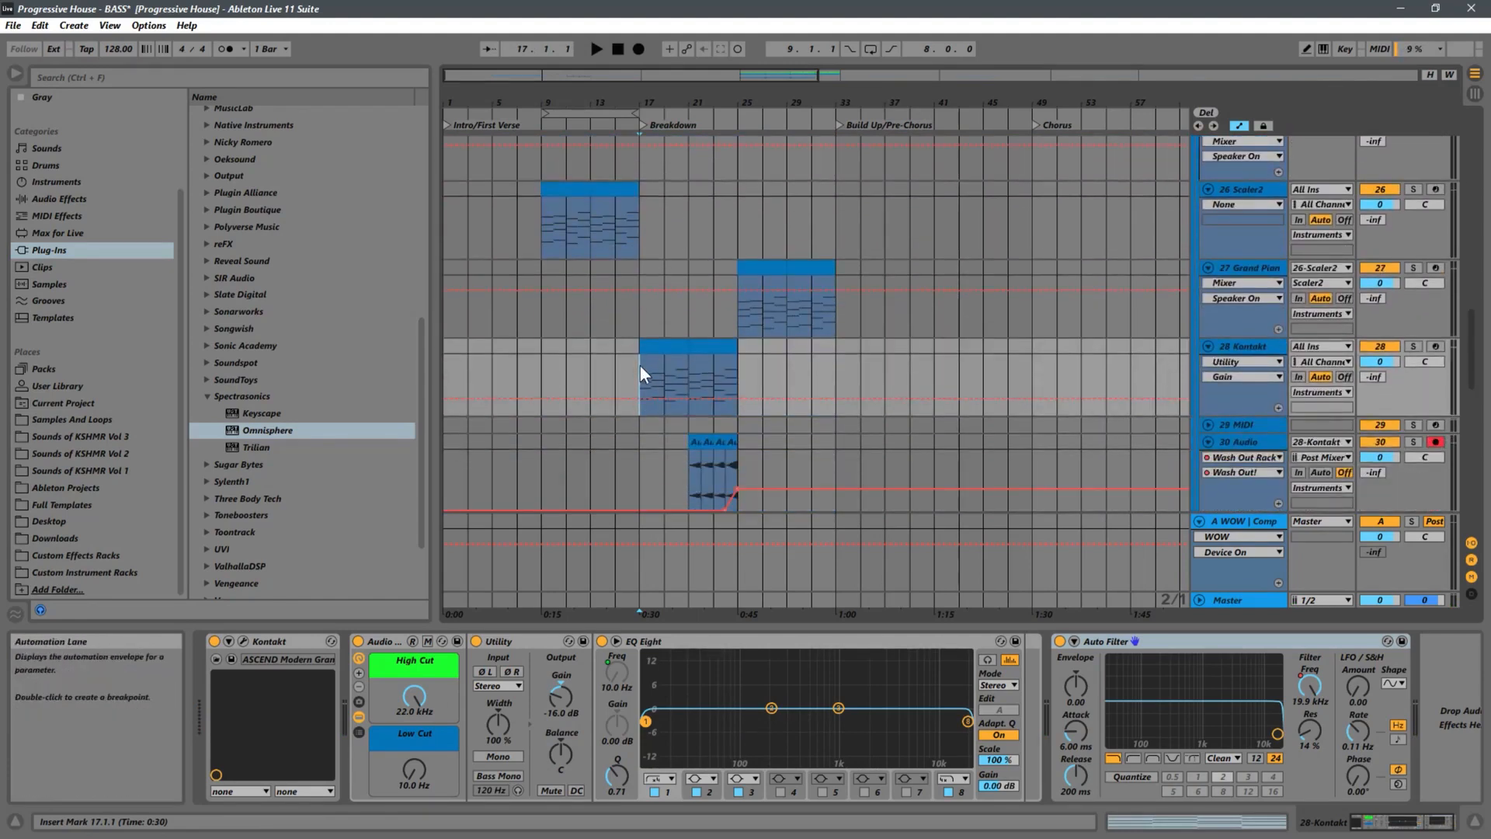
# Play the Kontakt part from bar 17, move the insert marker to bar 25, and review the surrounding tracks
pyautogui.click(693, 367)
pyautogui.click(643, 366)
pyautogui.press('space')
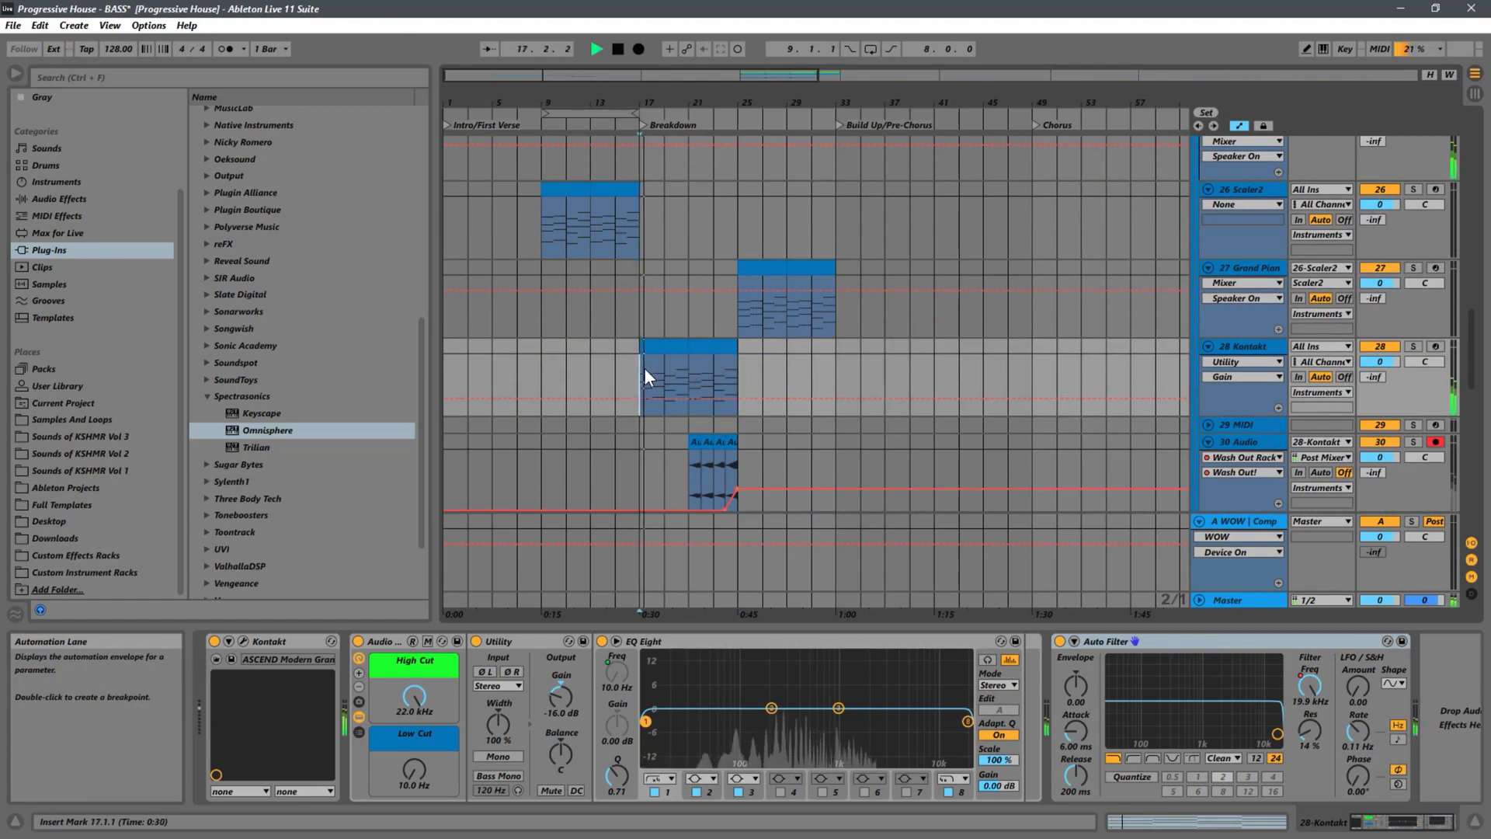
pyautogui.click(735, 367)
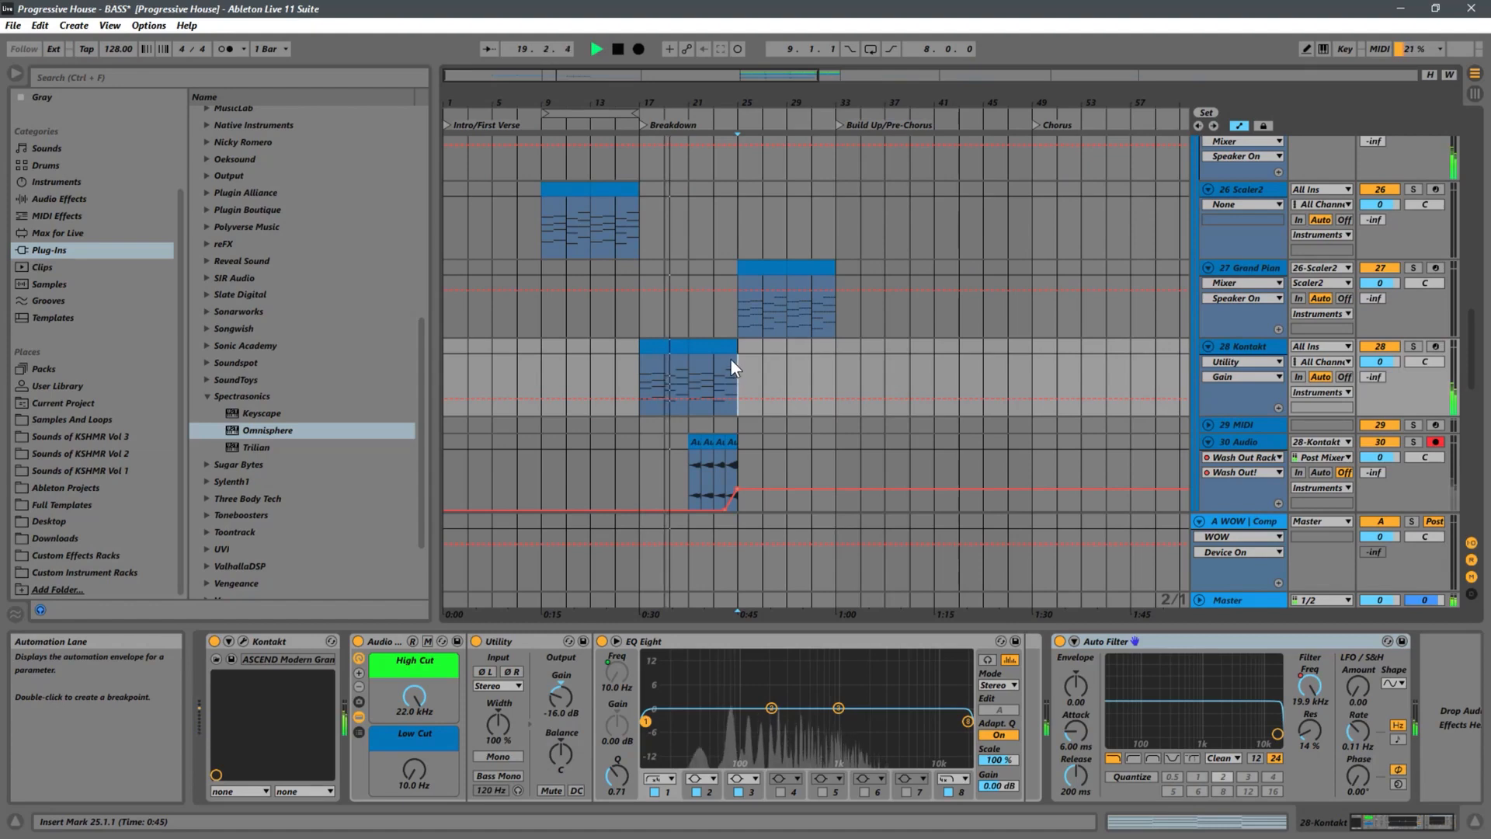
pyautogui.scroll(-5, 708, 363)
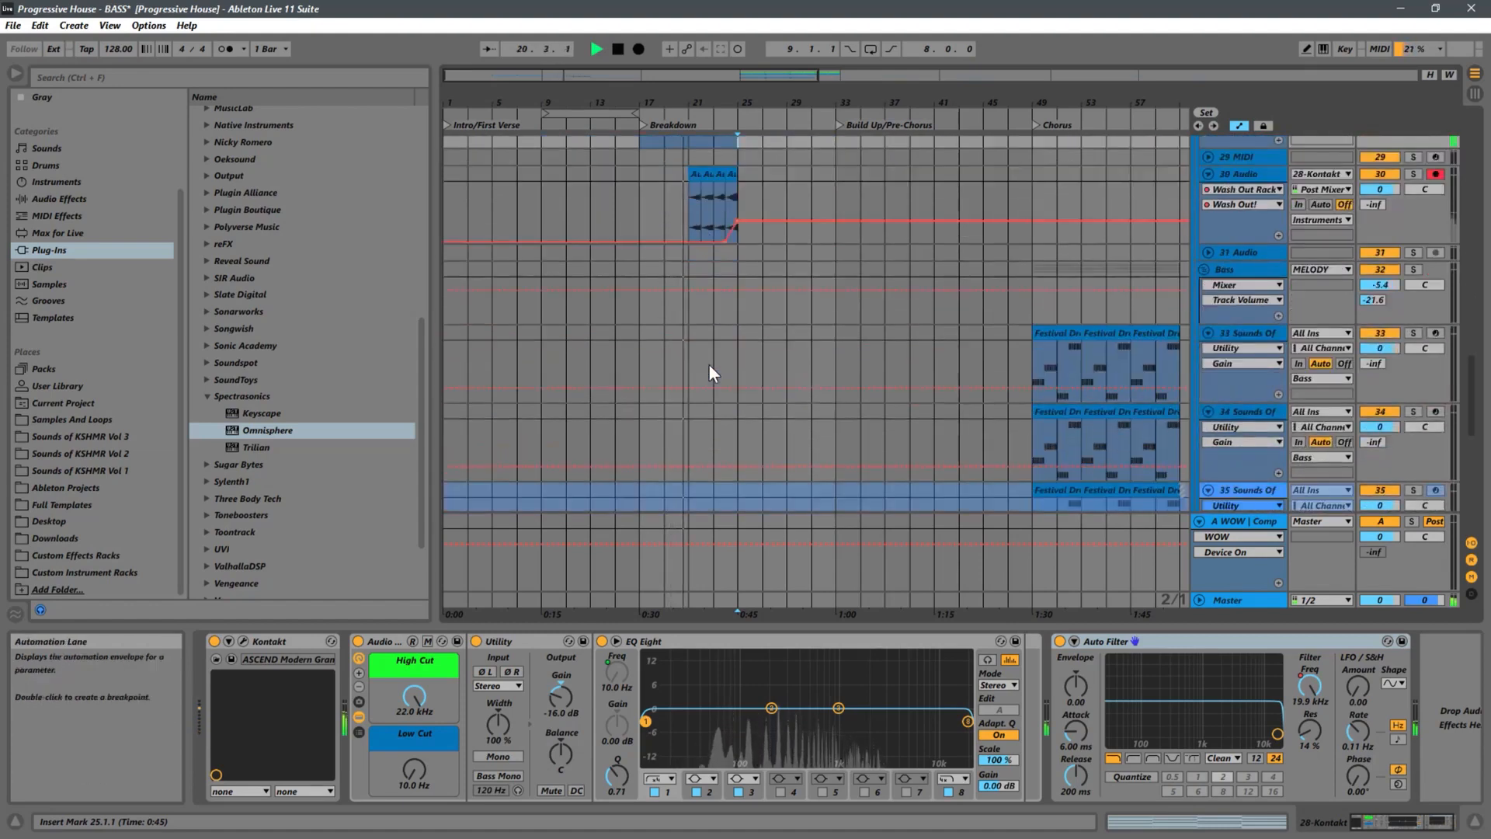
pyautogui.scroll(2, 709, 363)
pyautogui.scroll(10, 709, 363)
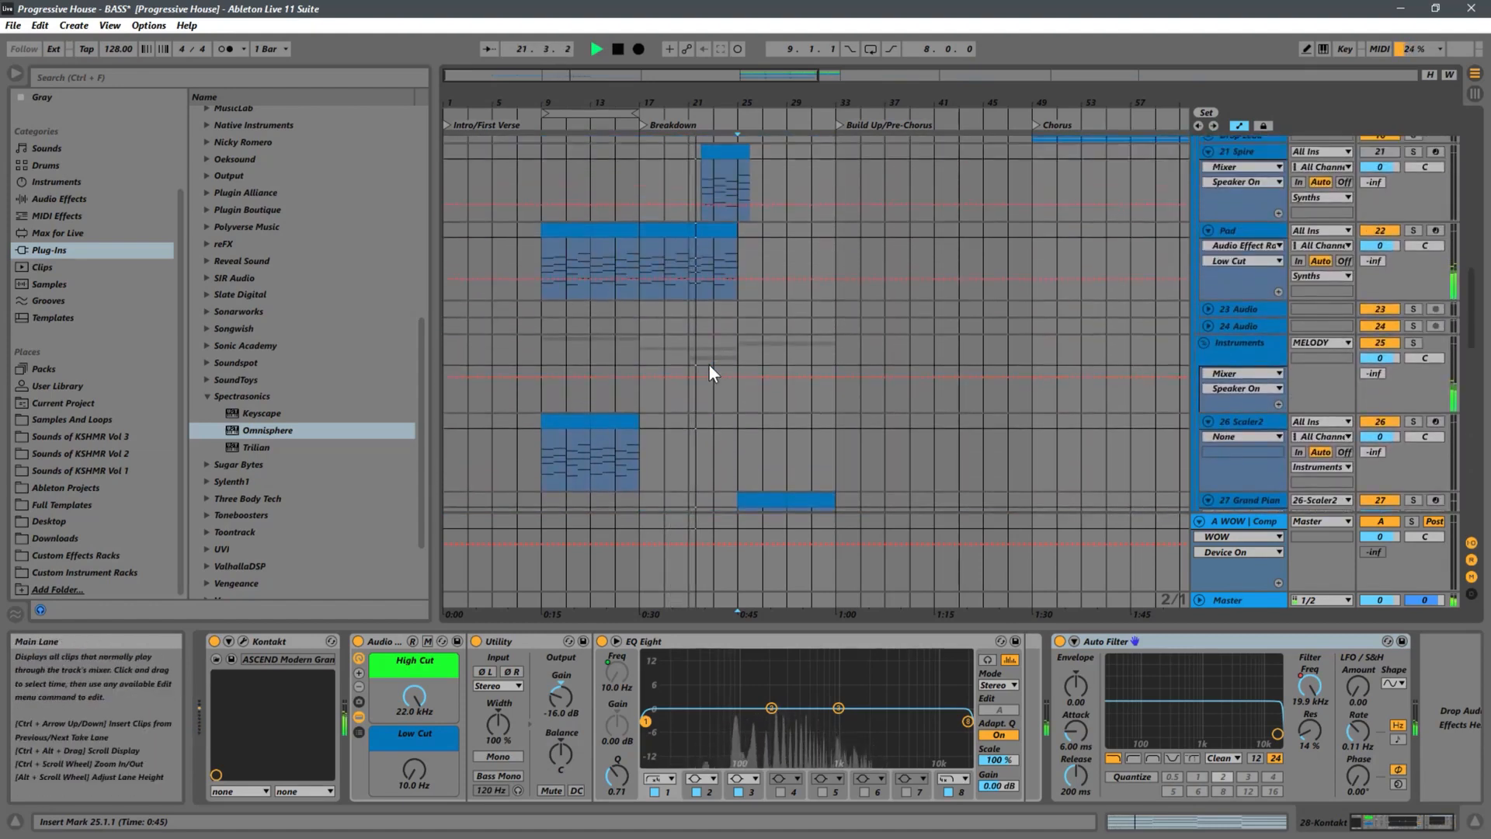